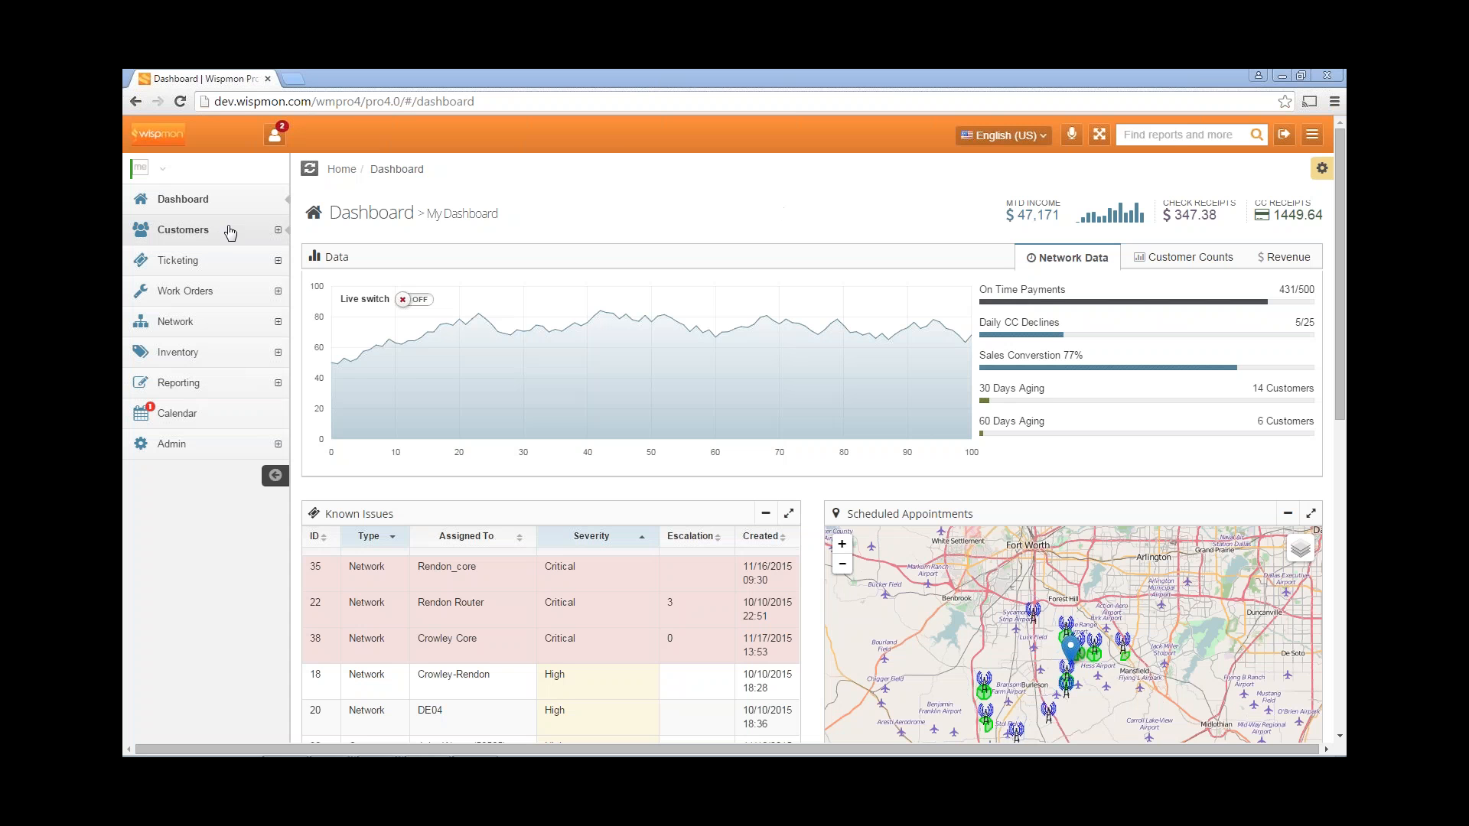
Start a new entry from Customers > Sales and Prospects > Add.
left_click(197, 233)
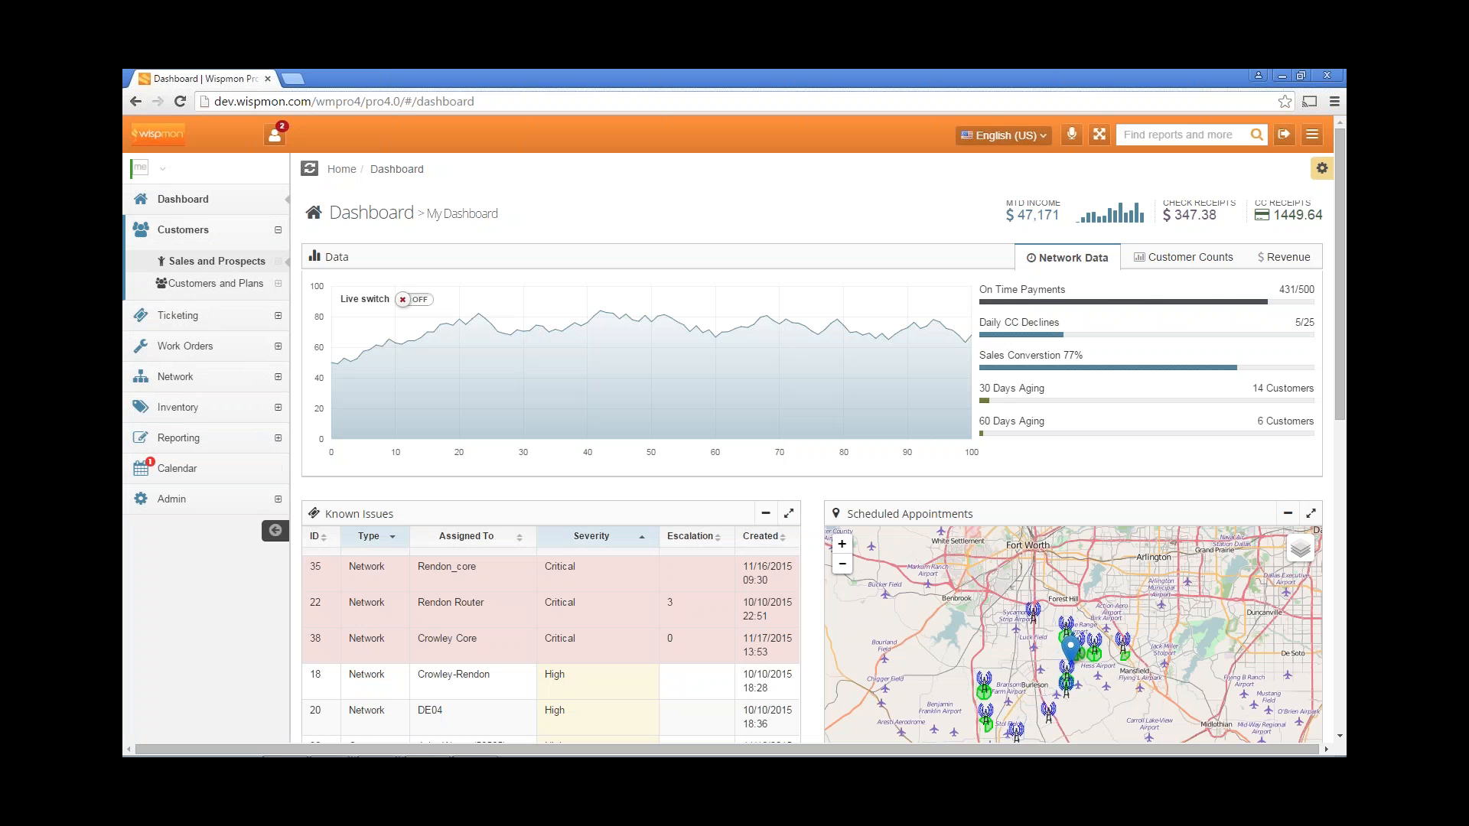
left_click(205, 263)
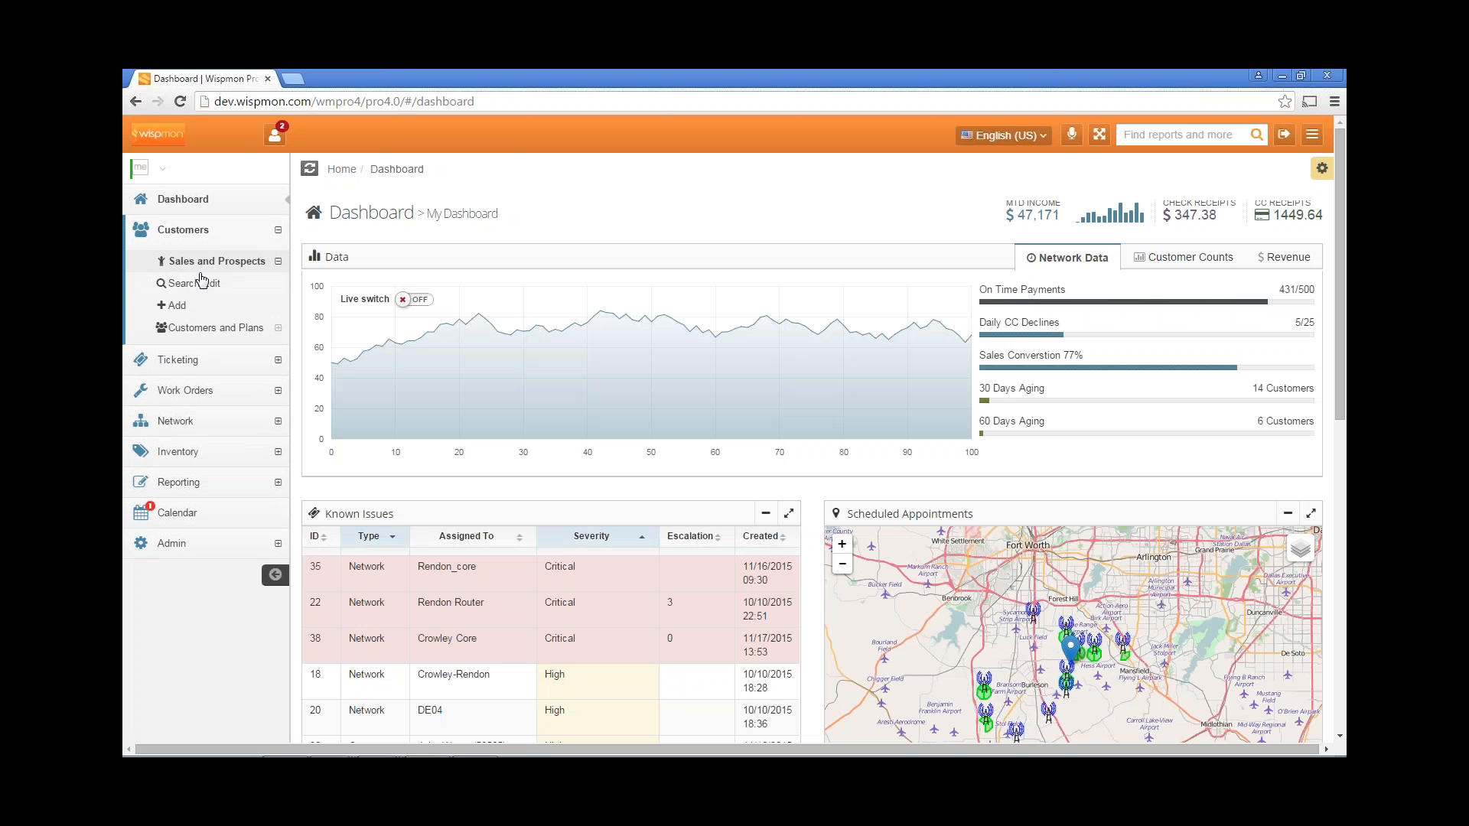
left_click(177, 307)
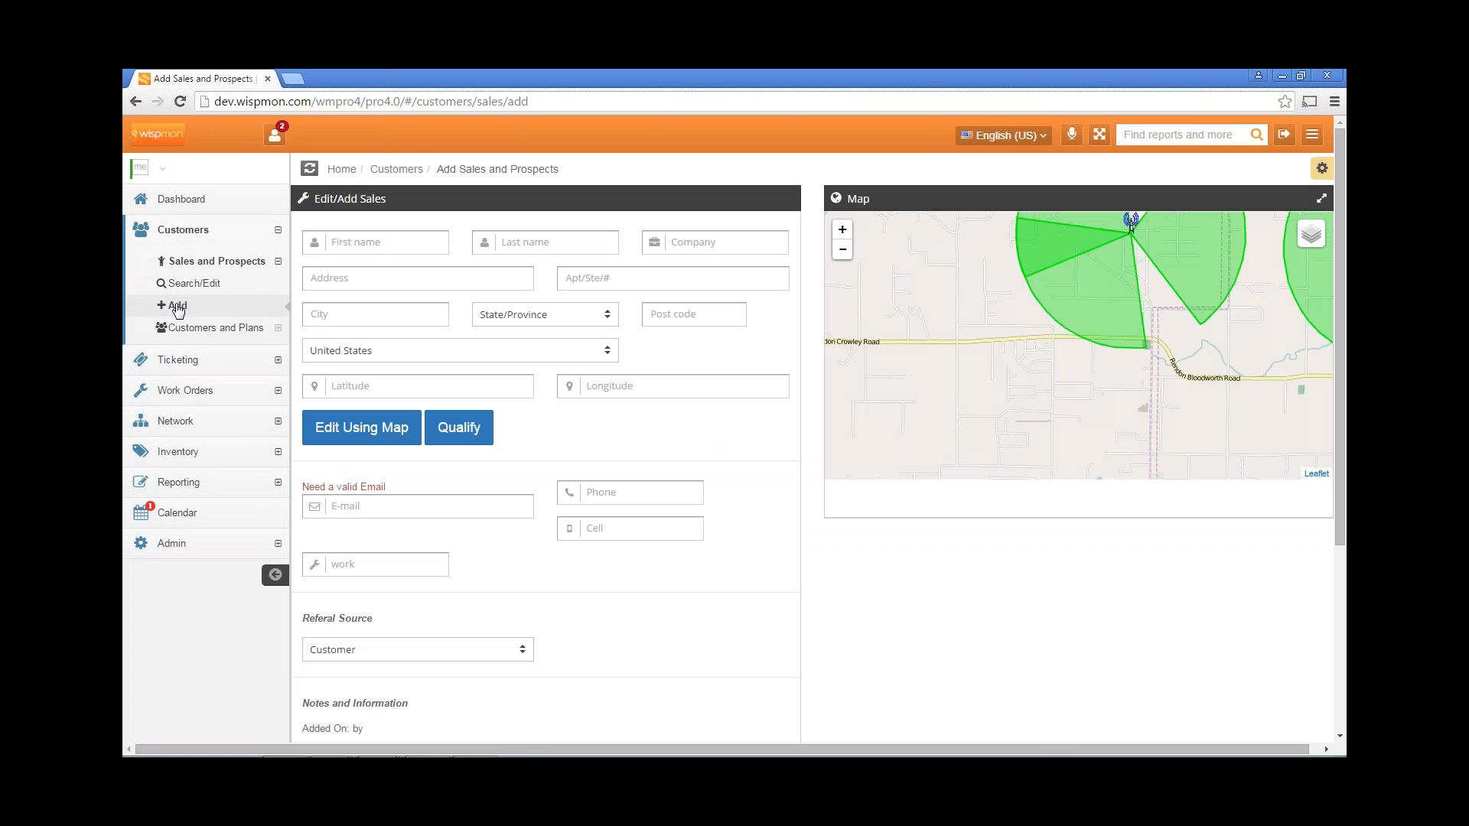
Fill in last name, company, address, suite, city, state and post code, keeping United States.
left_click(551, 241)
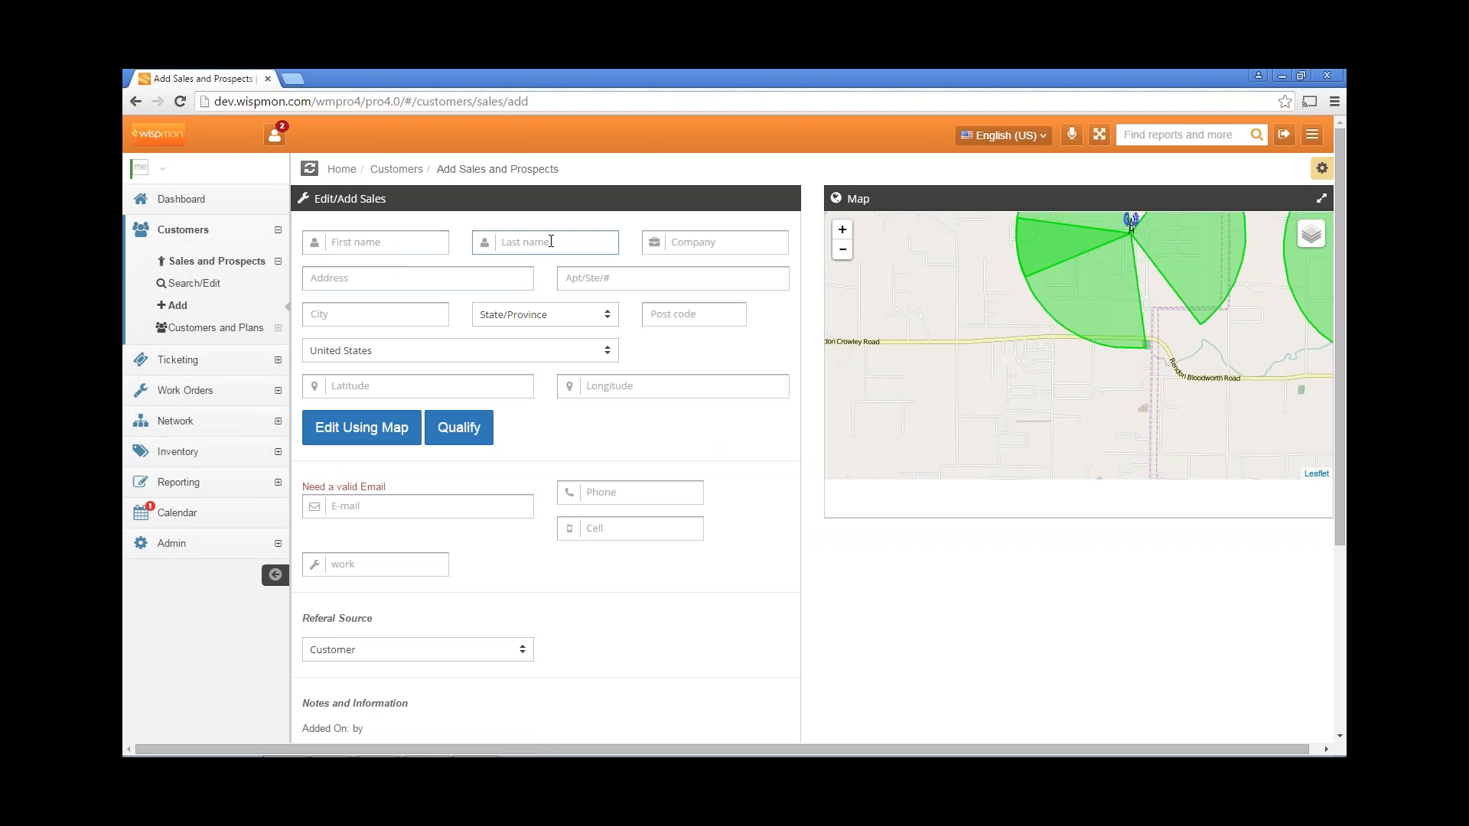
left_click(664, 247)
left_click(409, 280)
left_click(600, 278)
left_click(394, 311)
left_click(590, 316)
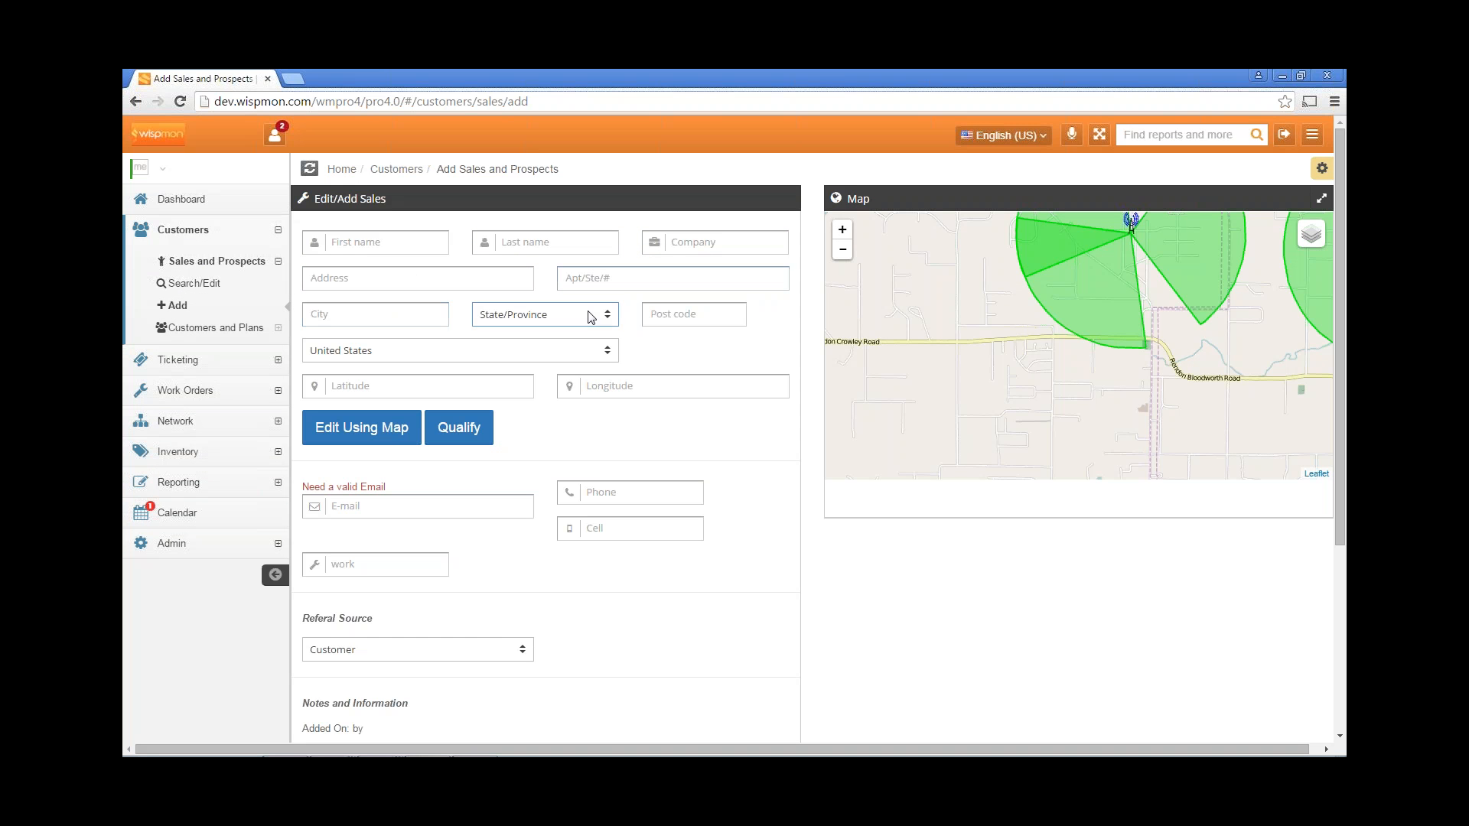
left_click(688, 315)
left_click(512, 354)
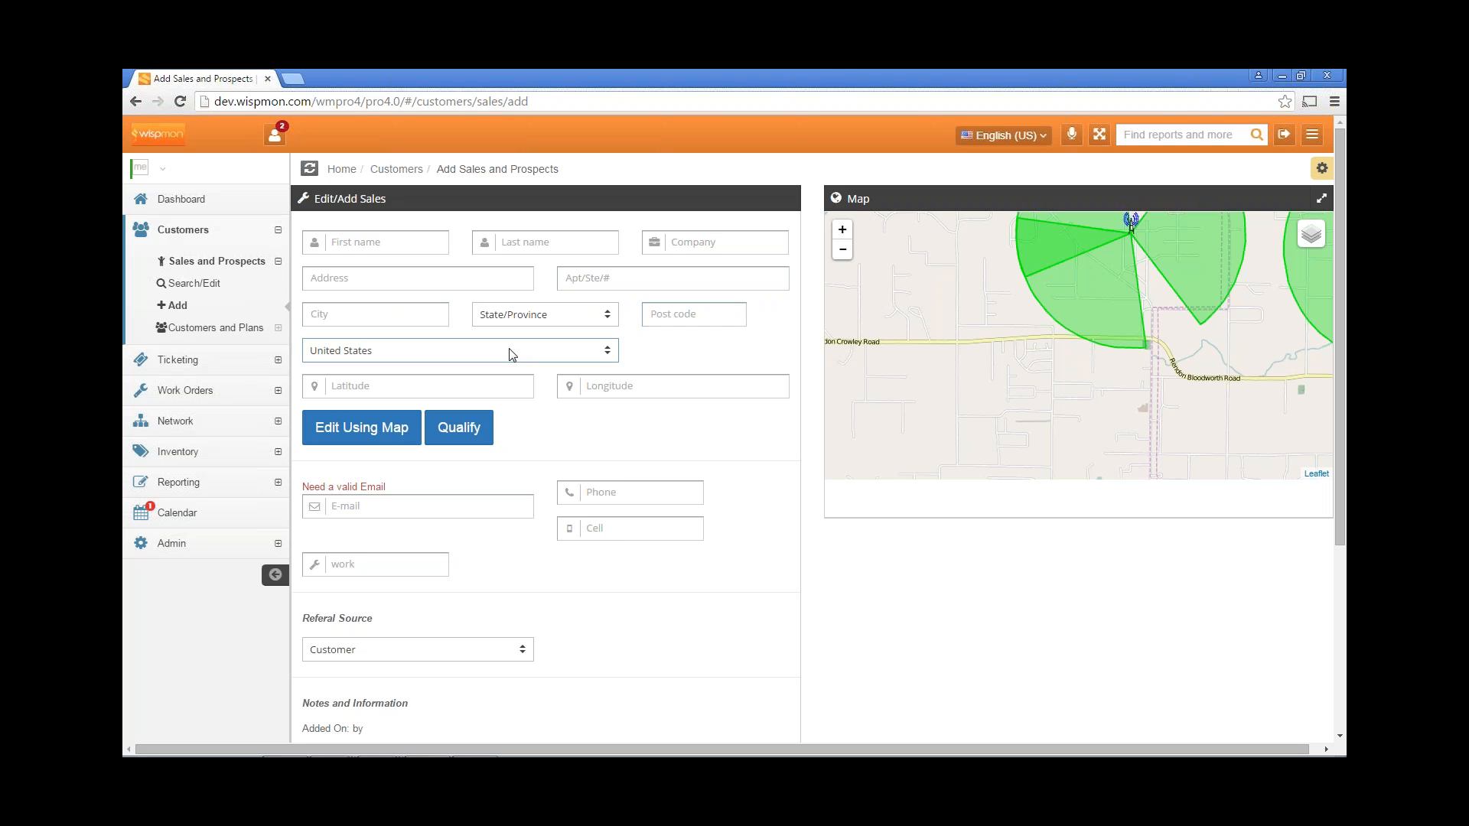
left_click(512, 354)
left_click(512, 353)
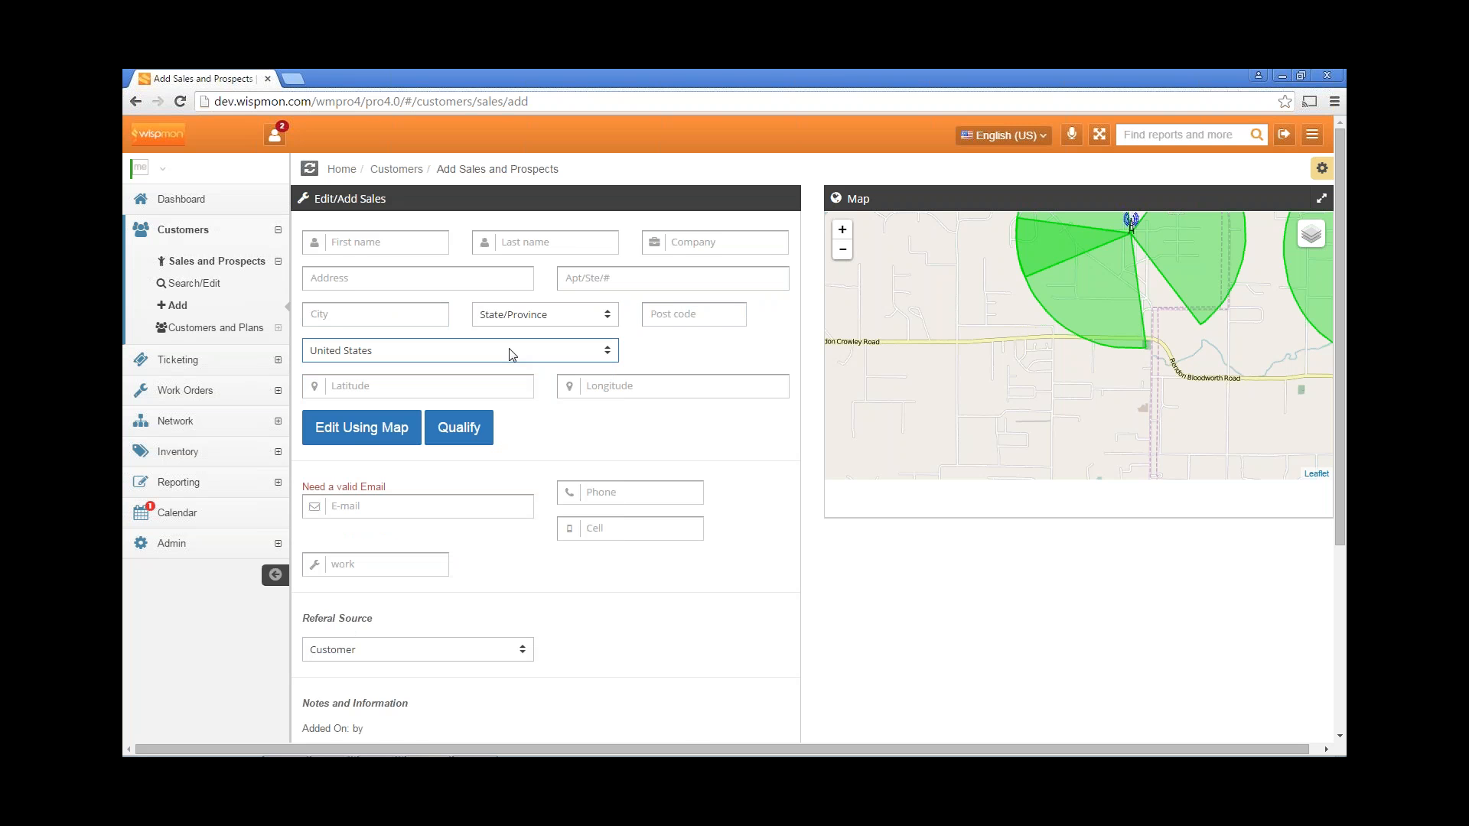
Fill in the latitude, longitude and e-mail fields.
scroll(512, 354, "down", 1)
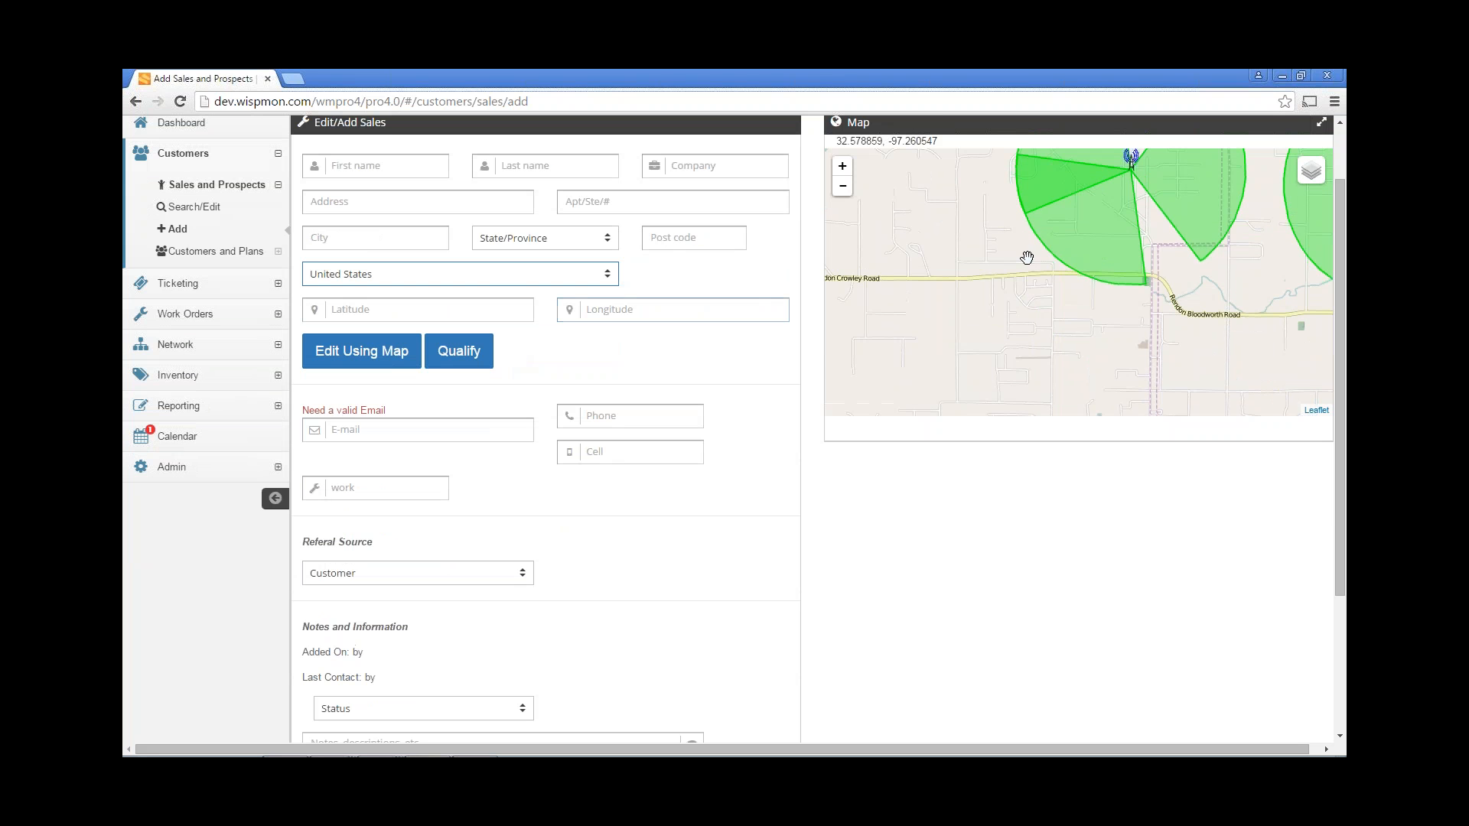
left_click(398, 316)
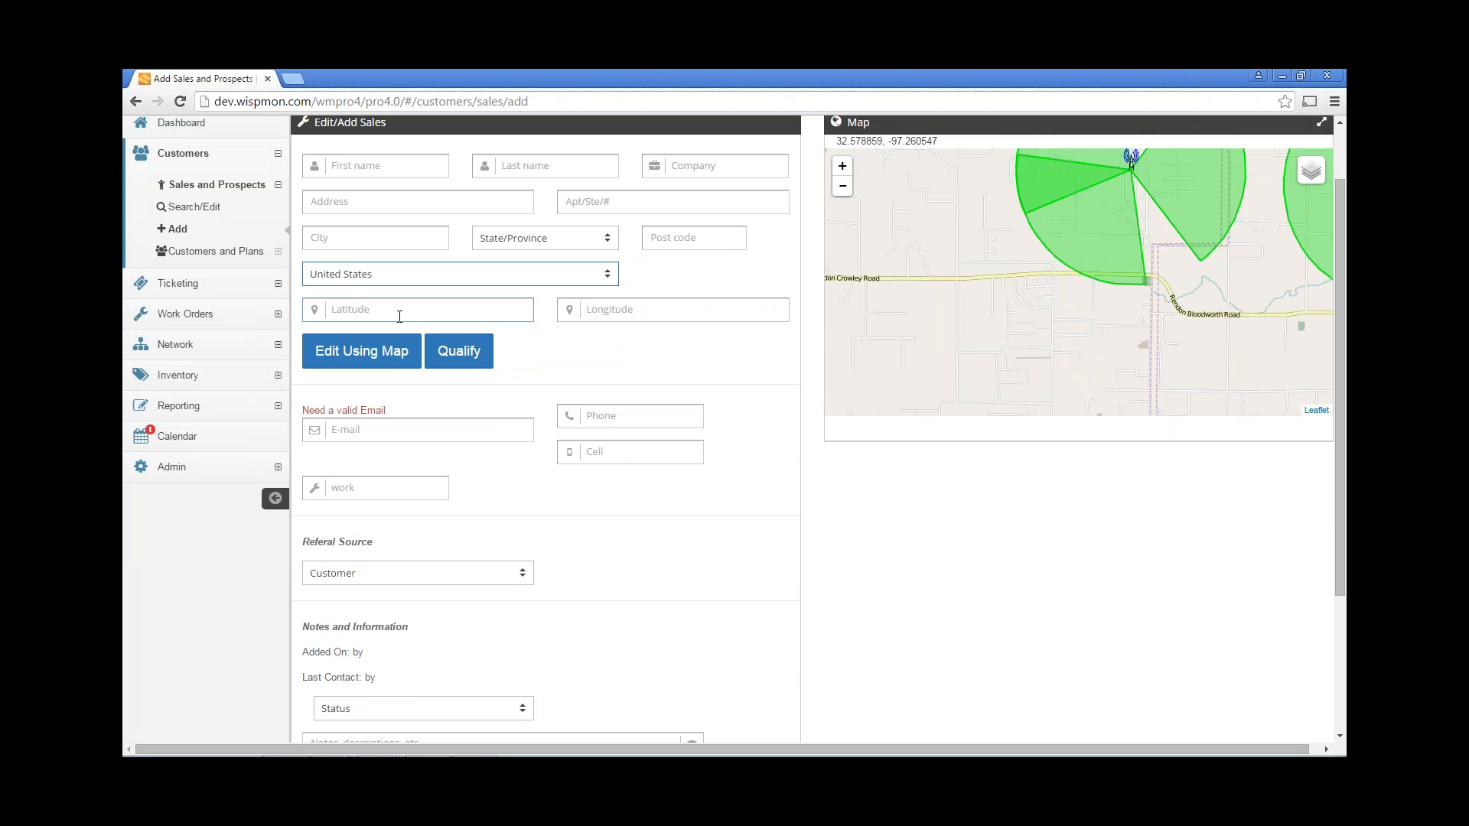
left_click(604, 314)
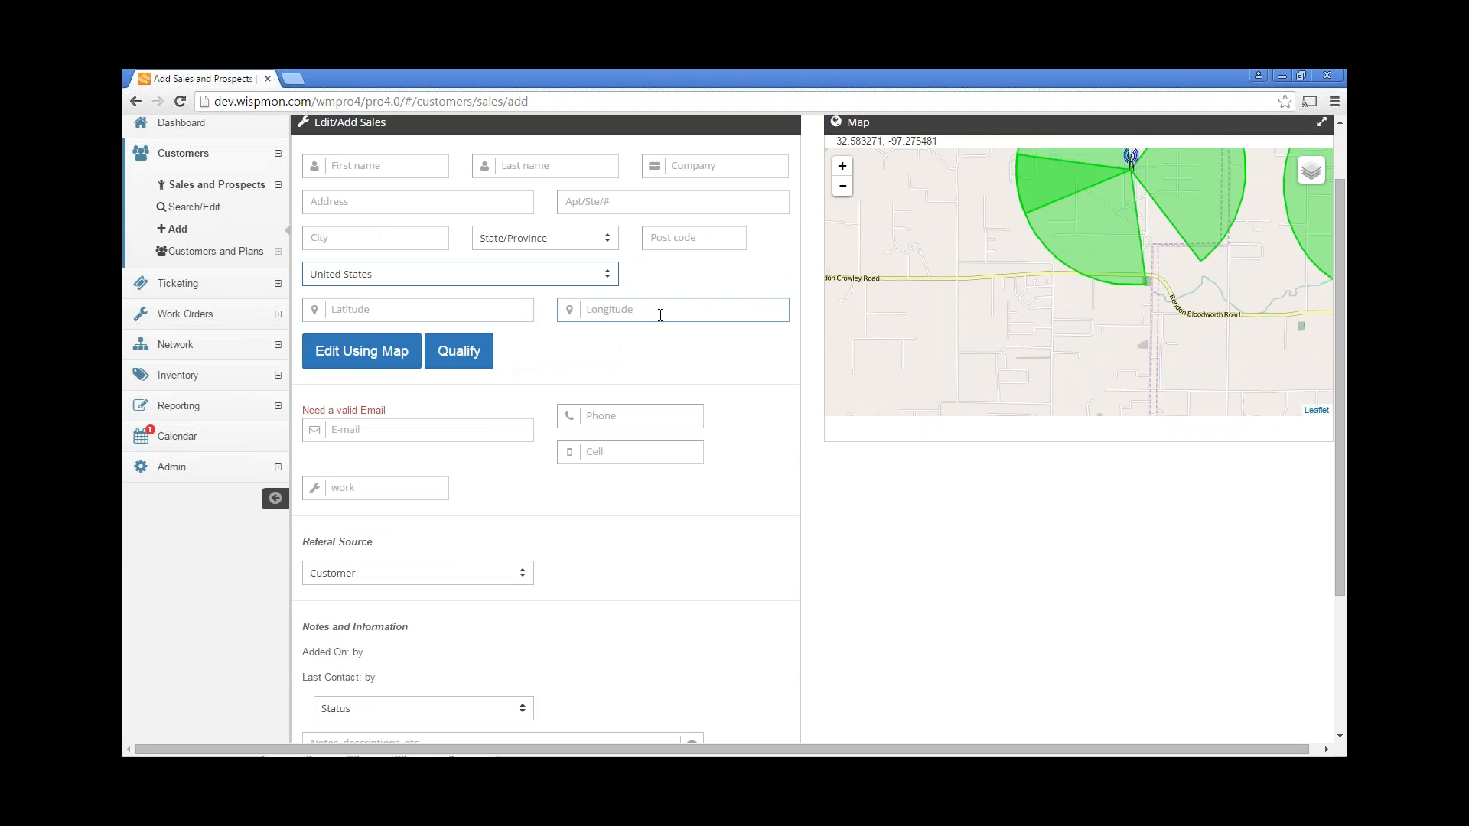
left_click(613, 350)
scroll(580, 370, "down", 1)
left_click(426, 353)
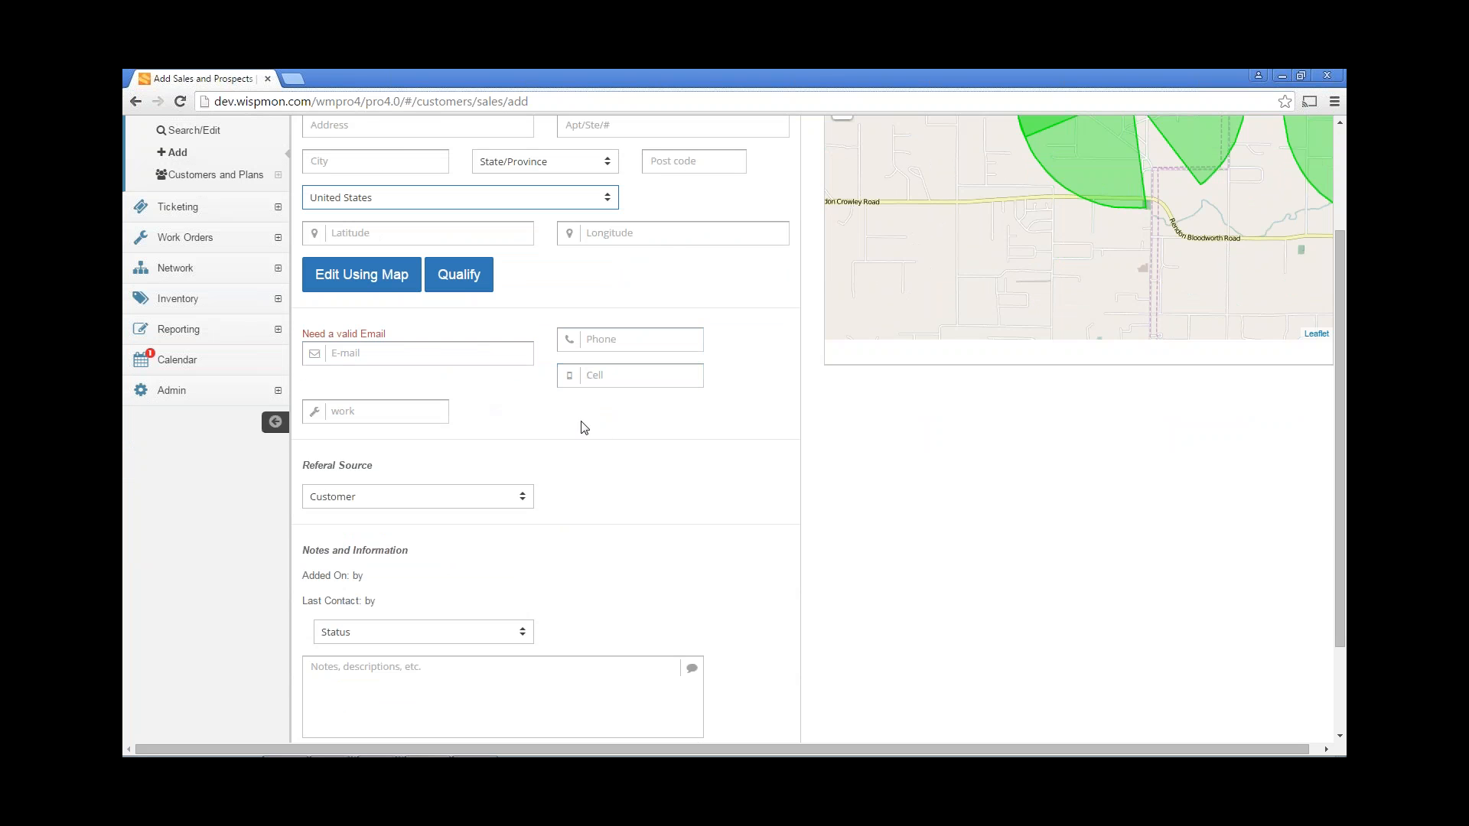
Keep Customer as the referral source and set the status to Prospect.
scroll(599, 433, "down", 2)
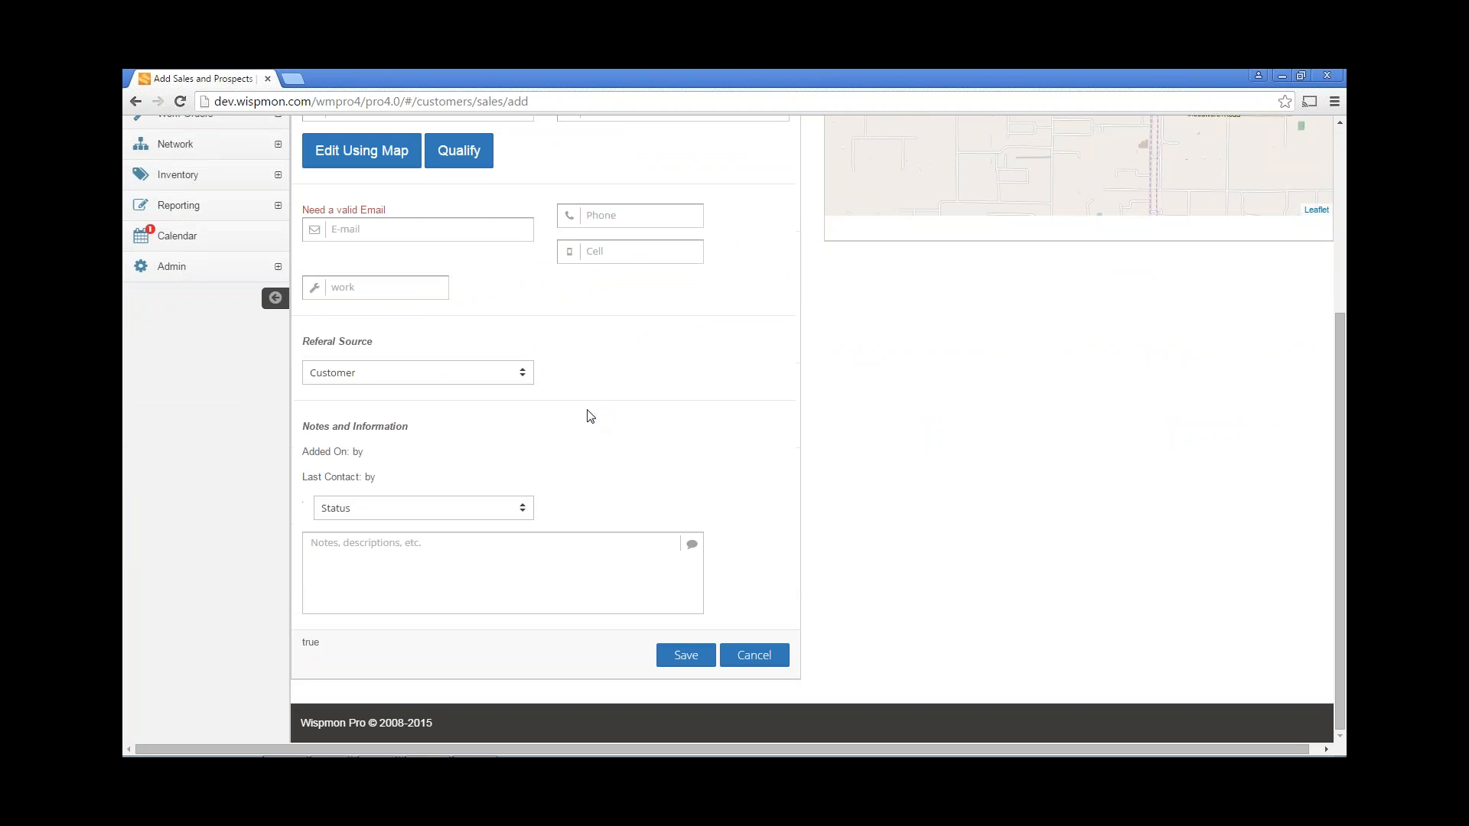
left_click(377, 379)
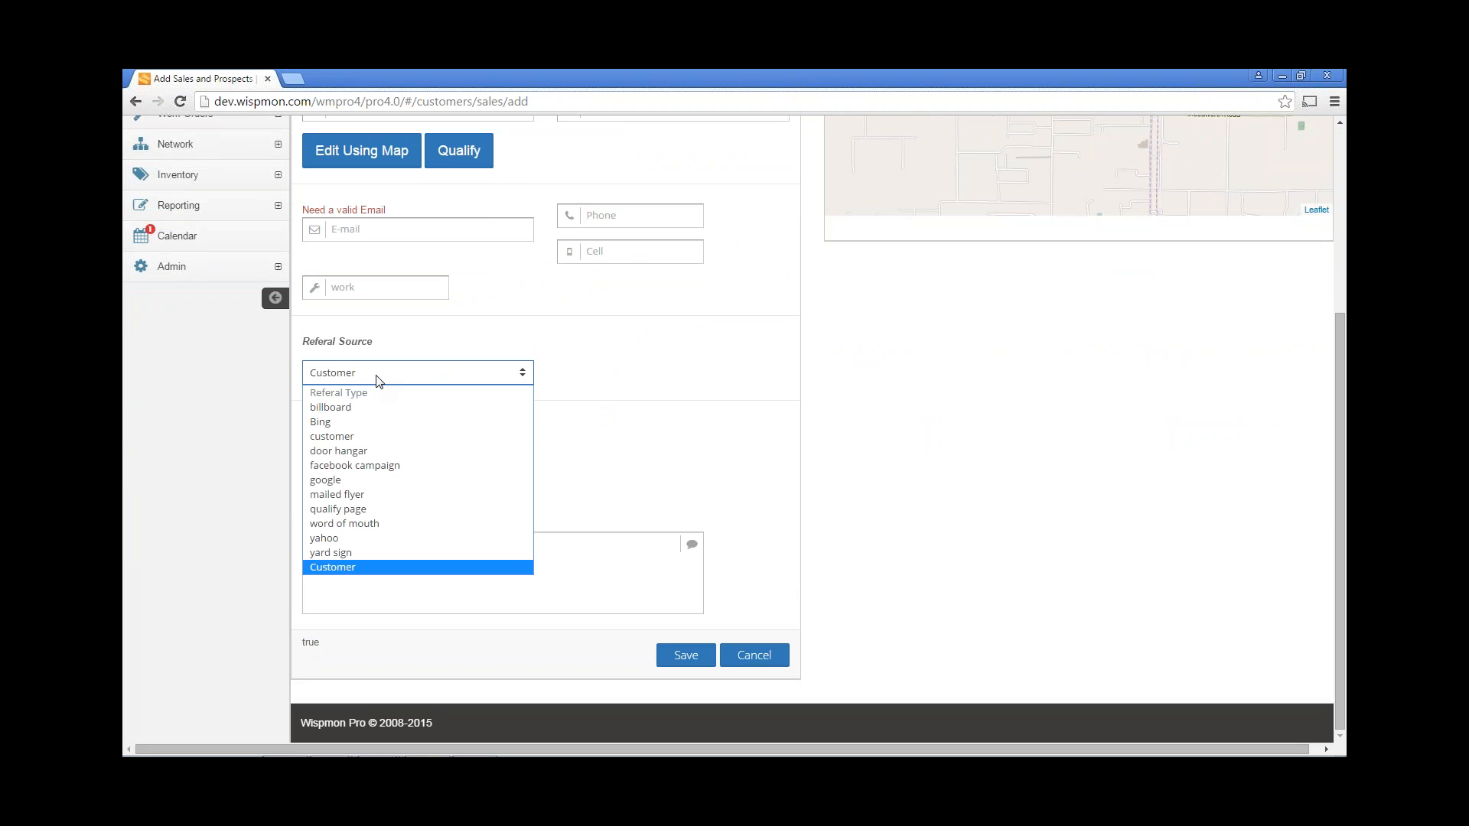
left_click(376, 381)
left_click(372, 511)
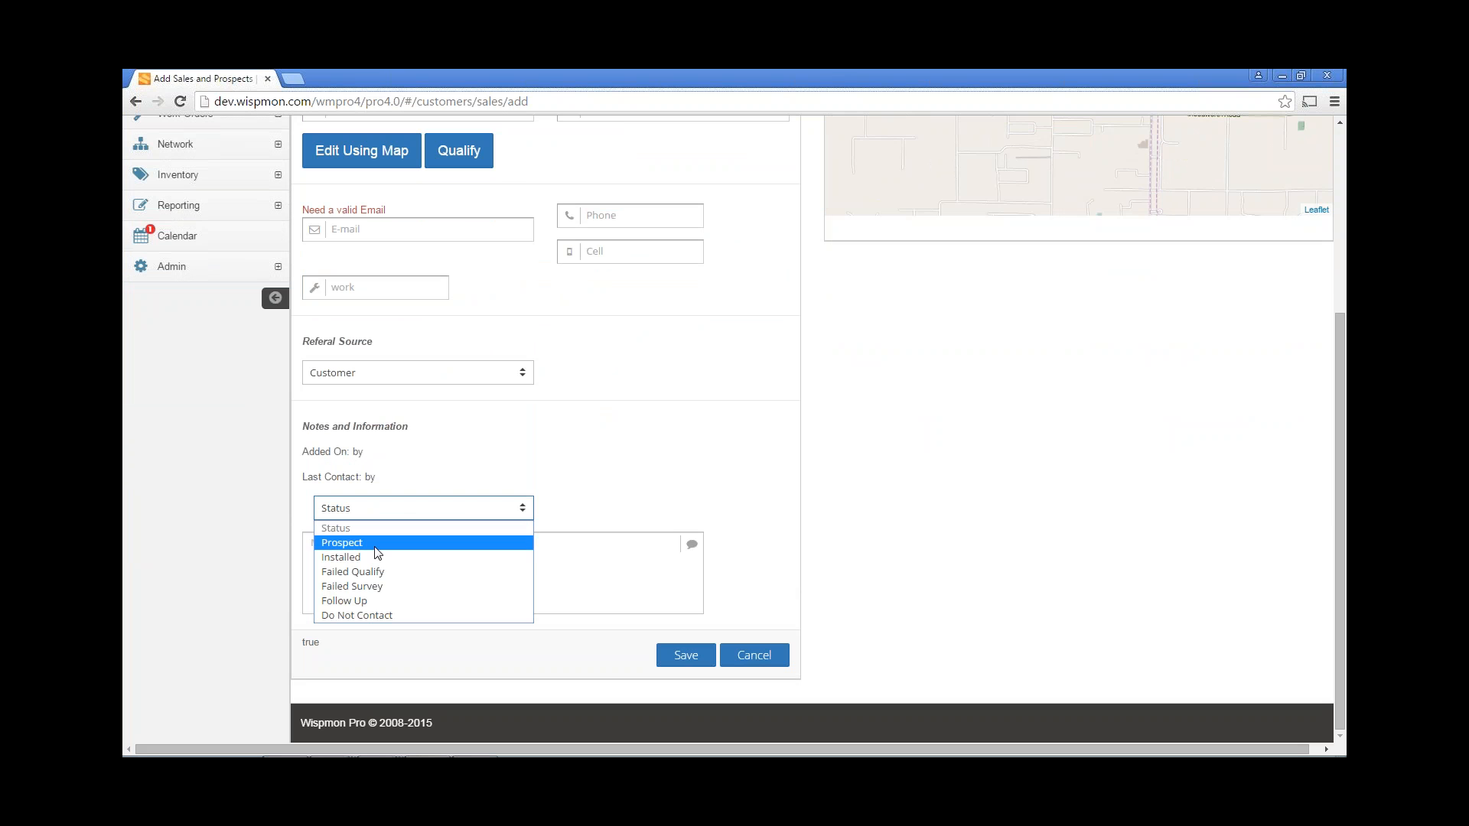
left_click(376, 547)
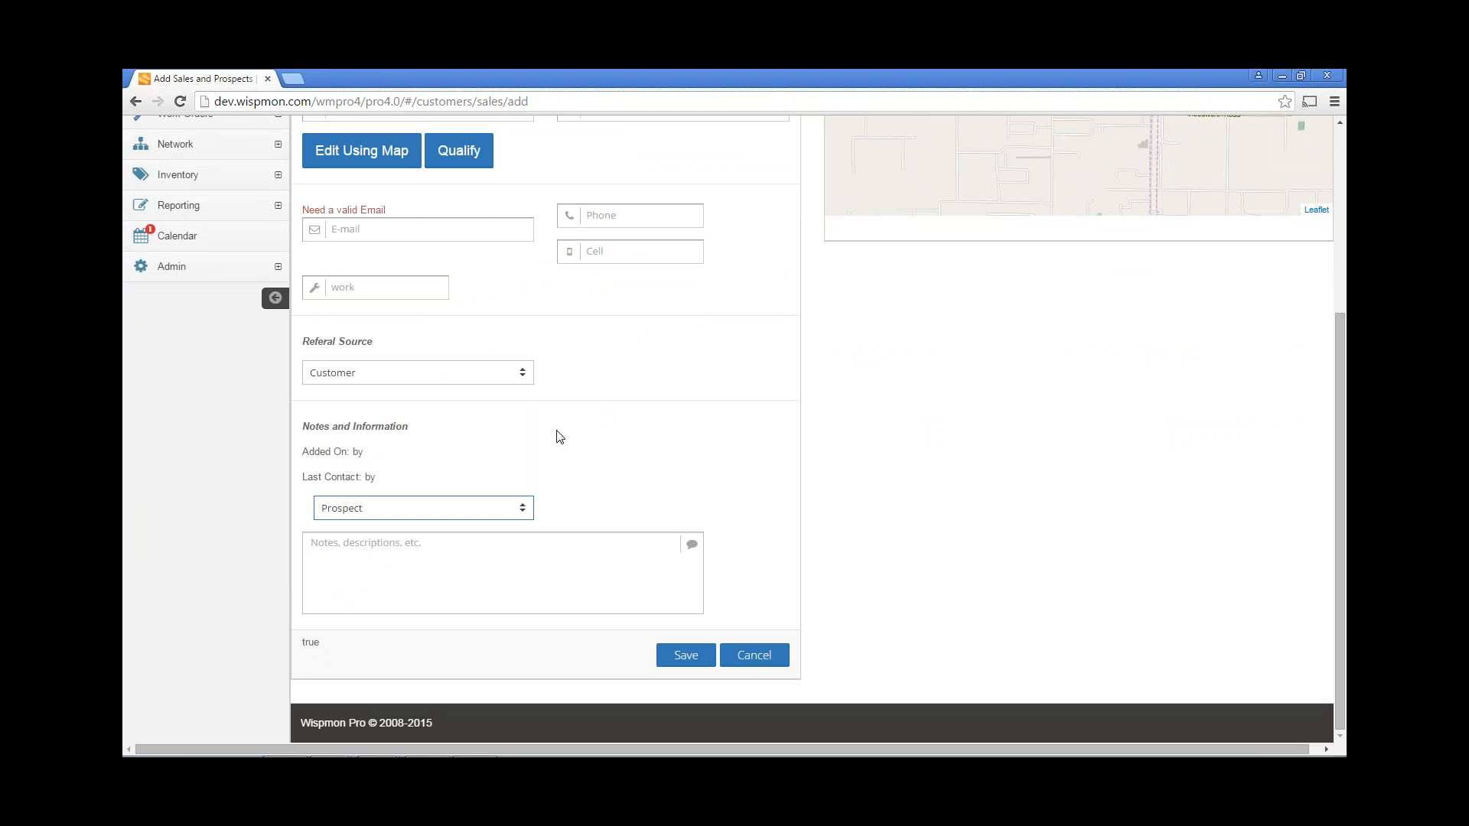
scroll(557, 437, "up", 1)
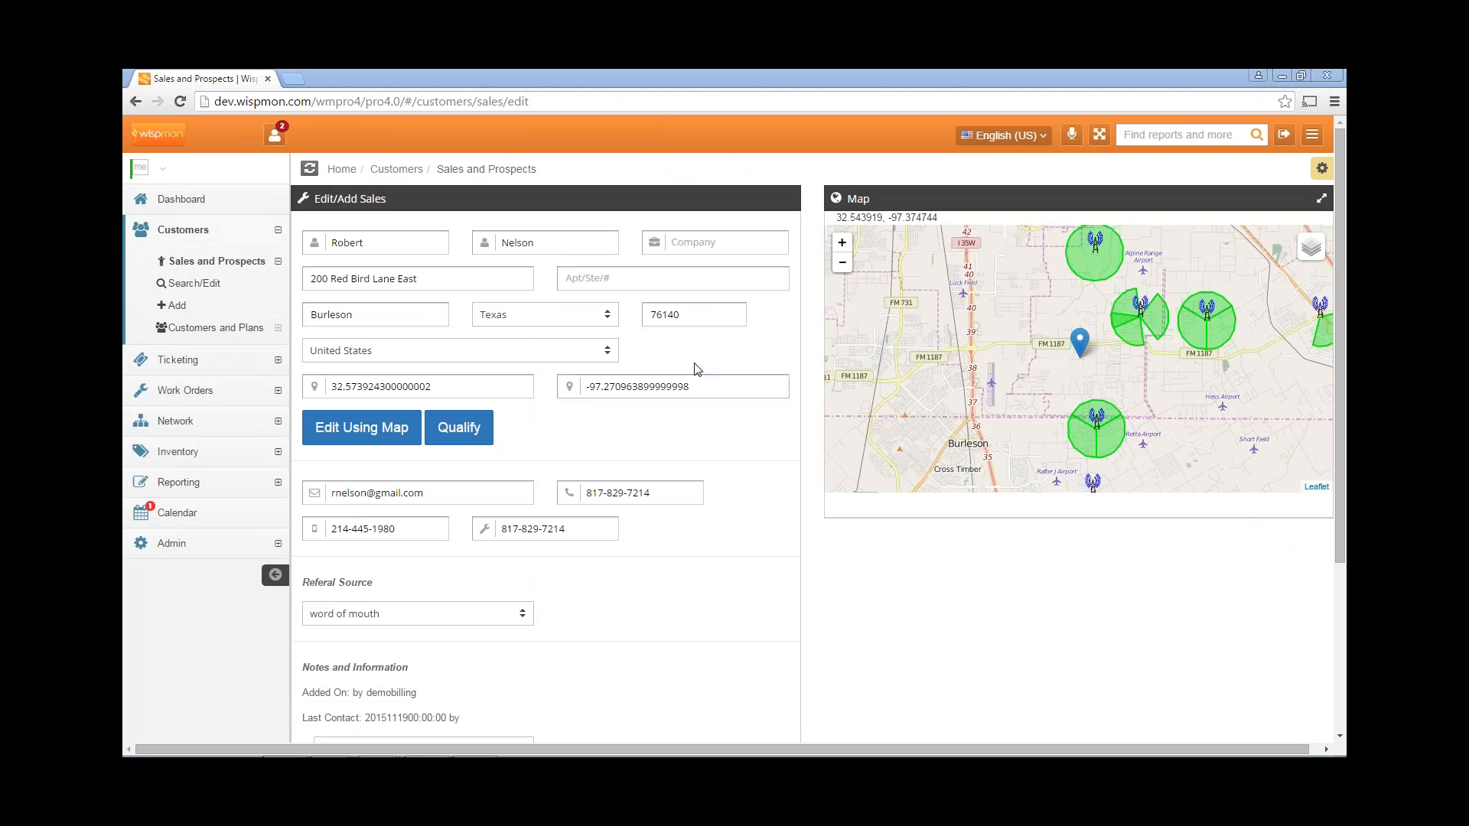
left_click(401, 242)
left_click(569, 242)
left_click(719, 241)
left_click(471, 277)
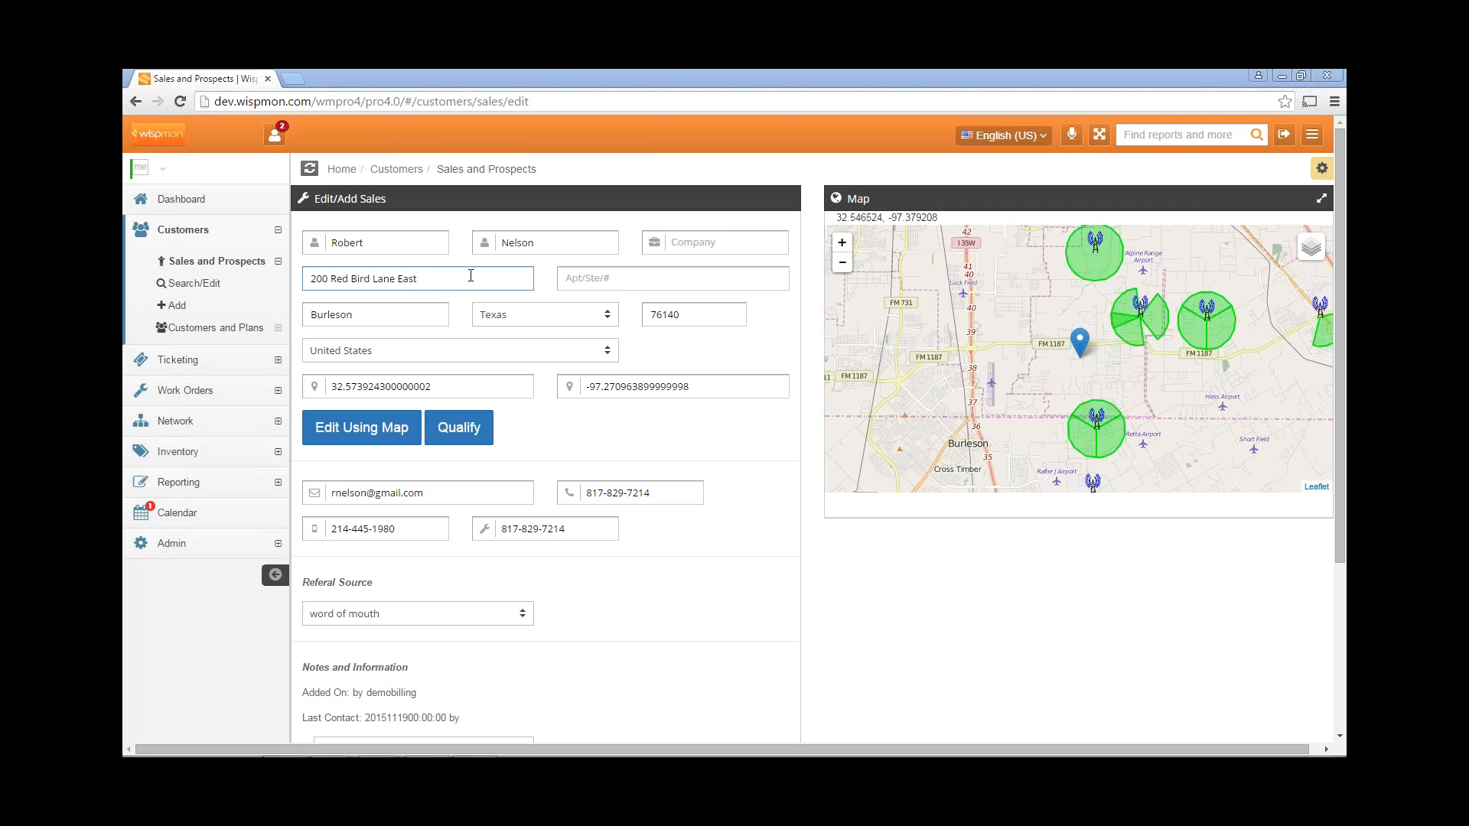
left_click(681, 280)
left_click(387, 316)
left_click(493, 320)
left_click(696, 312)
left_click(474, 355)
scroll(755, 509, "down", 2)
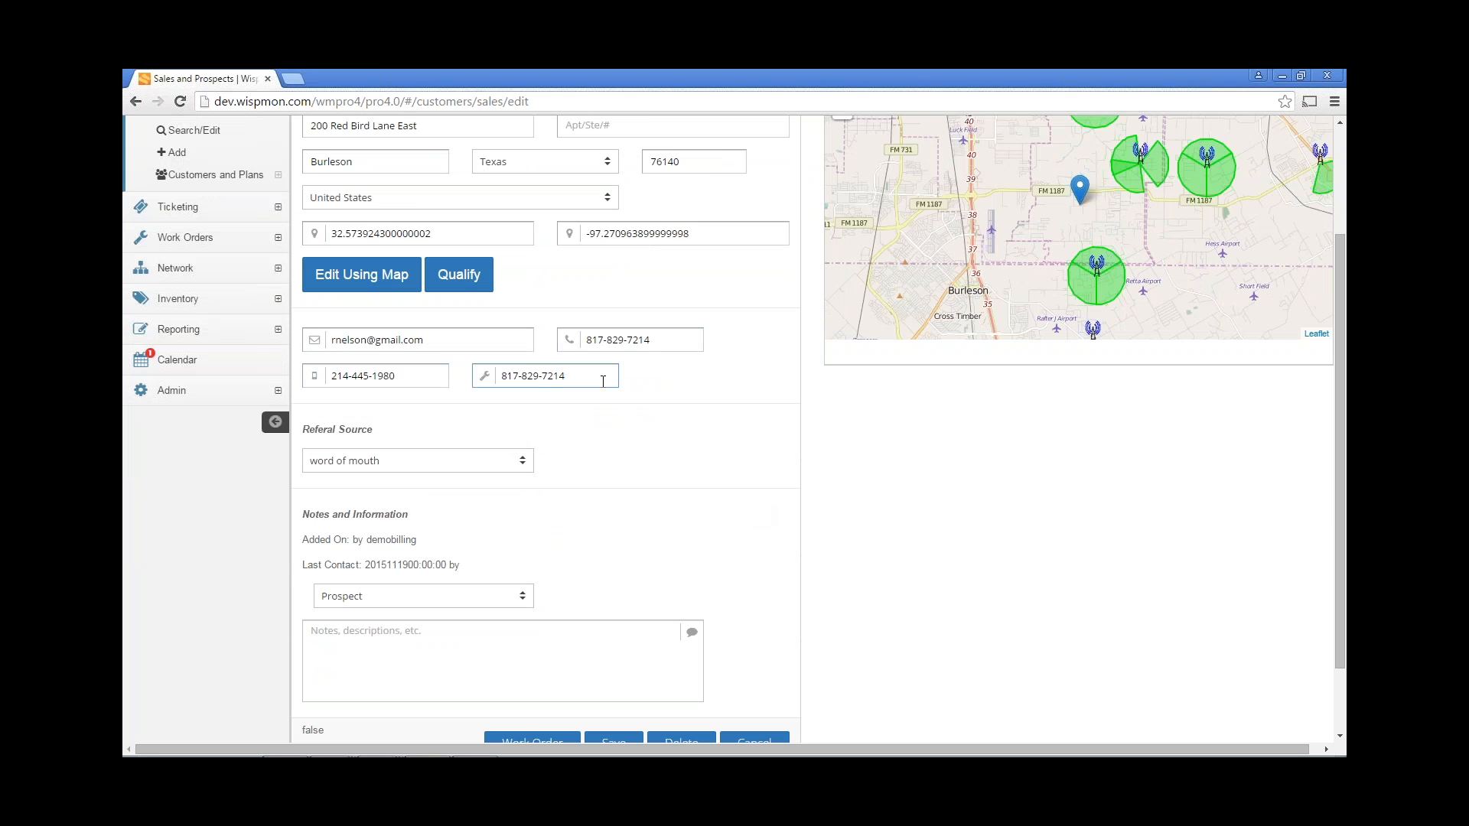
scroll(610, 456, "down", 2)
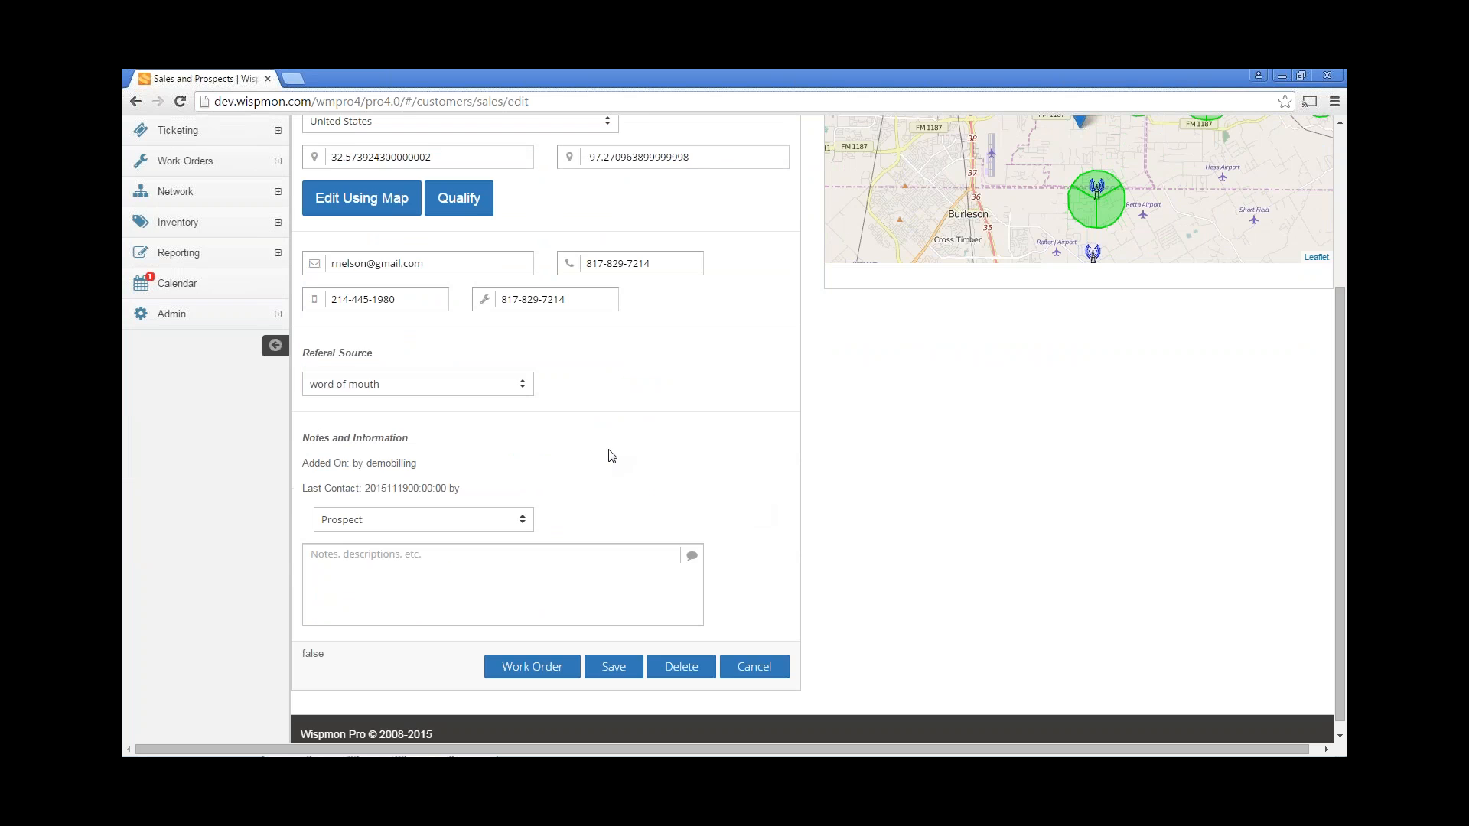
left_click(440, 375)
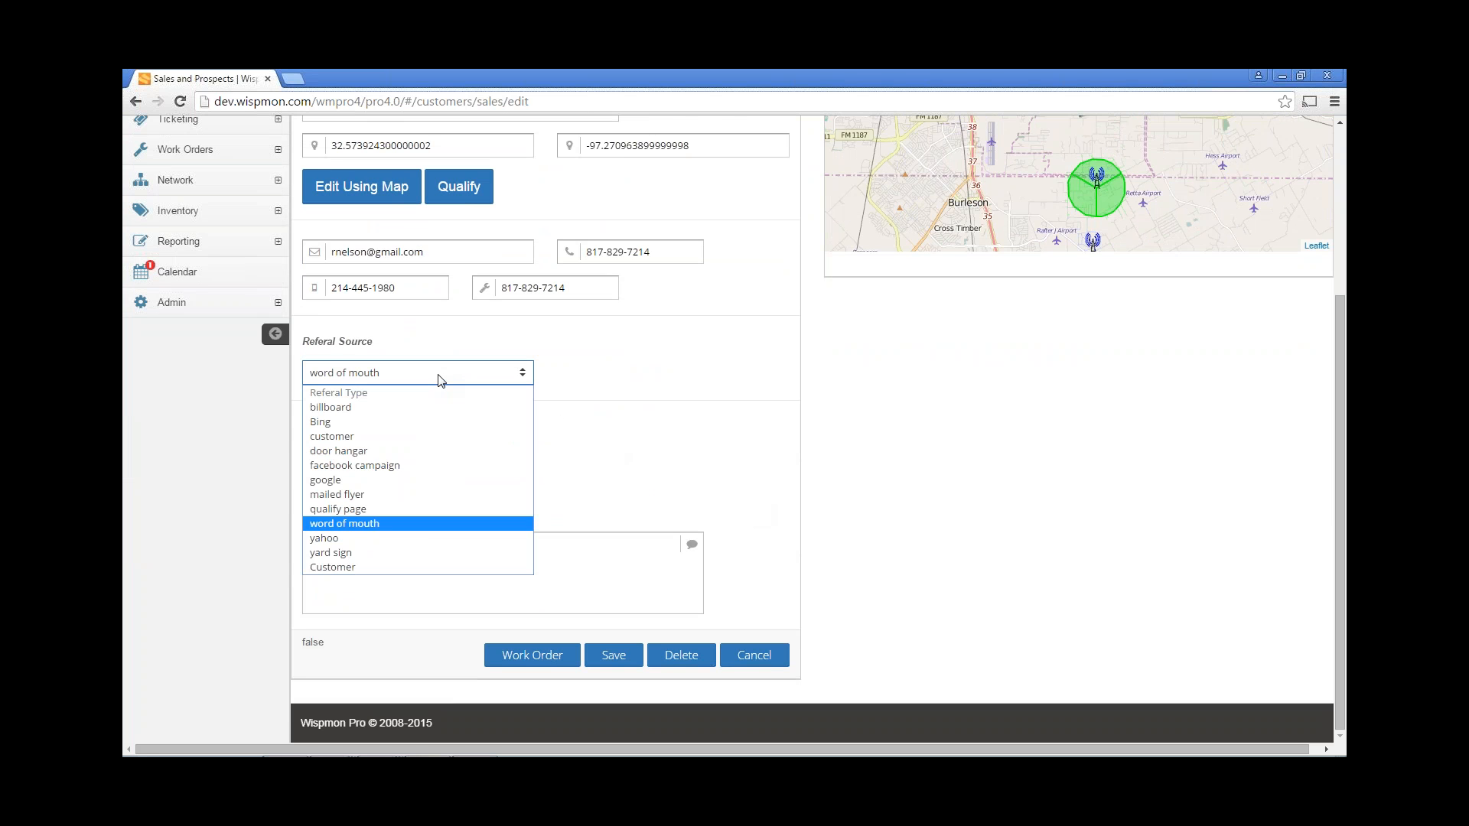
left_click(439, 380)
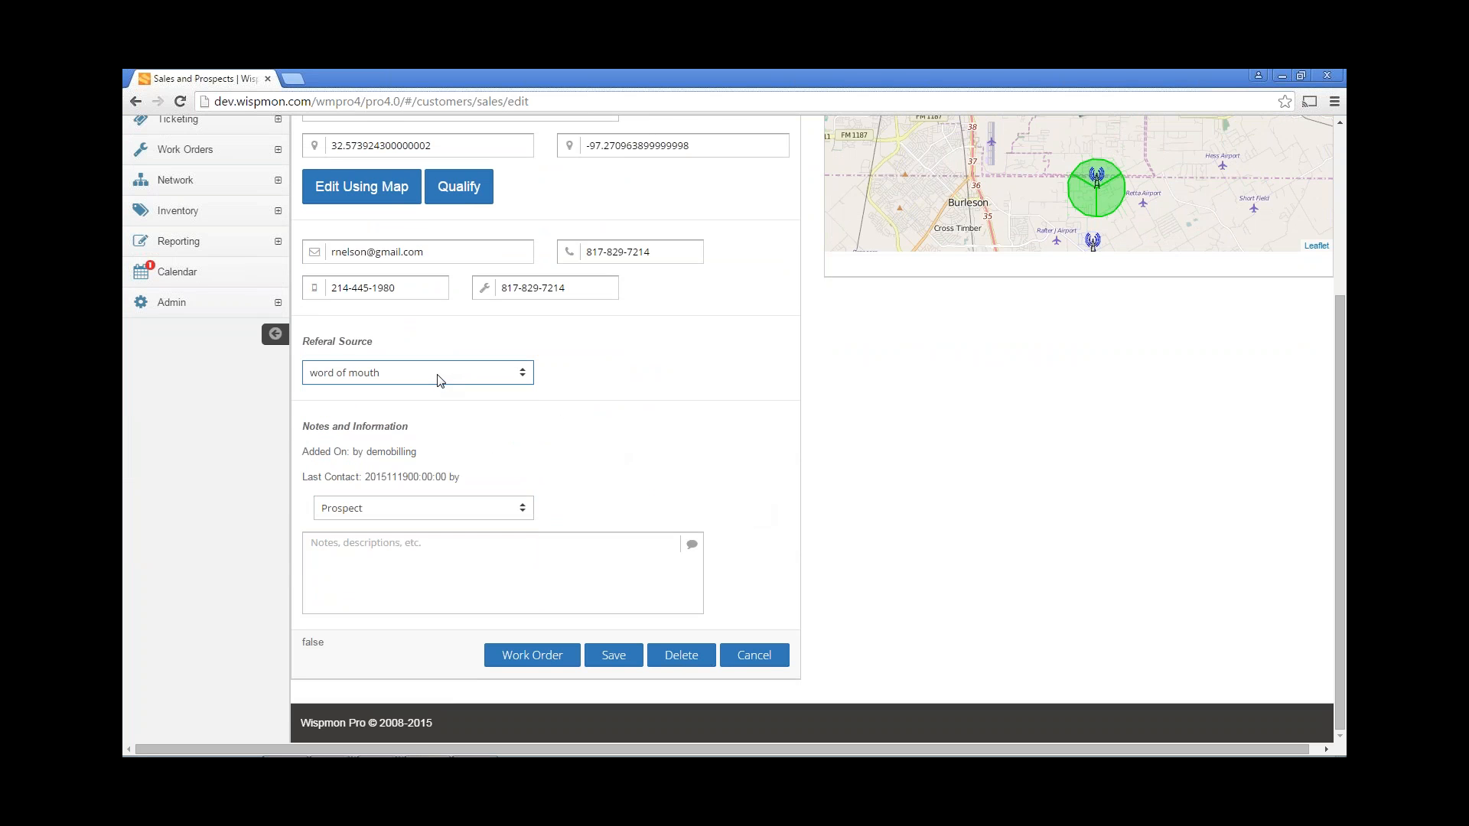
left_click(441, 514)
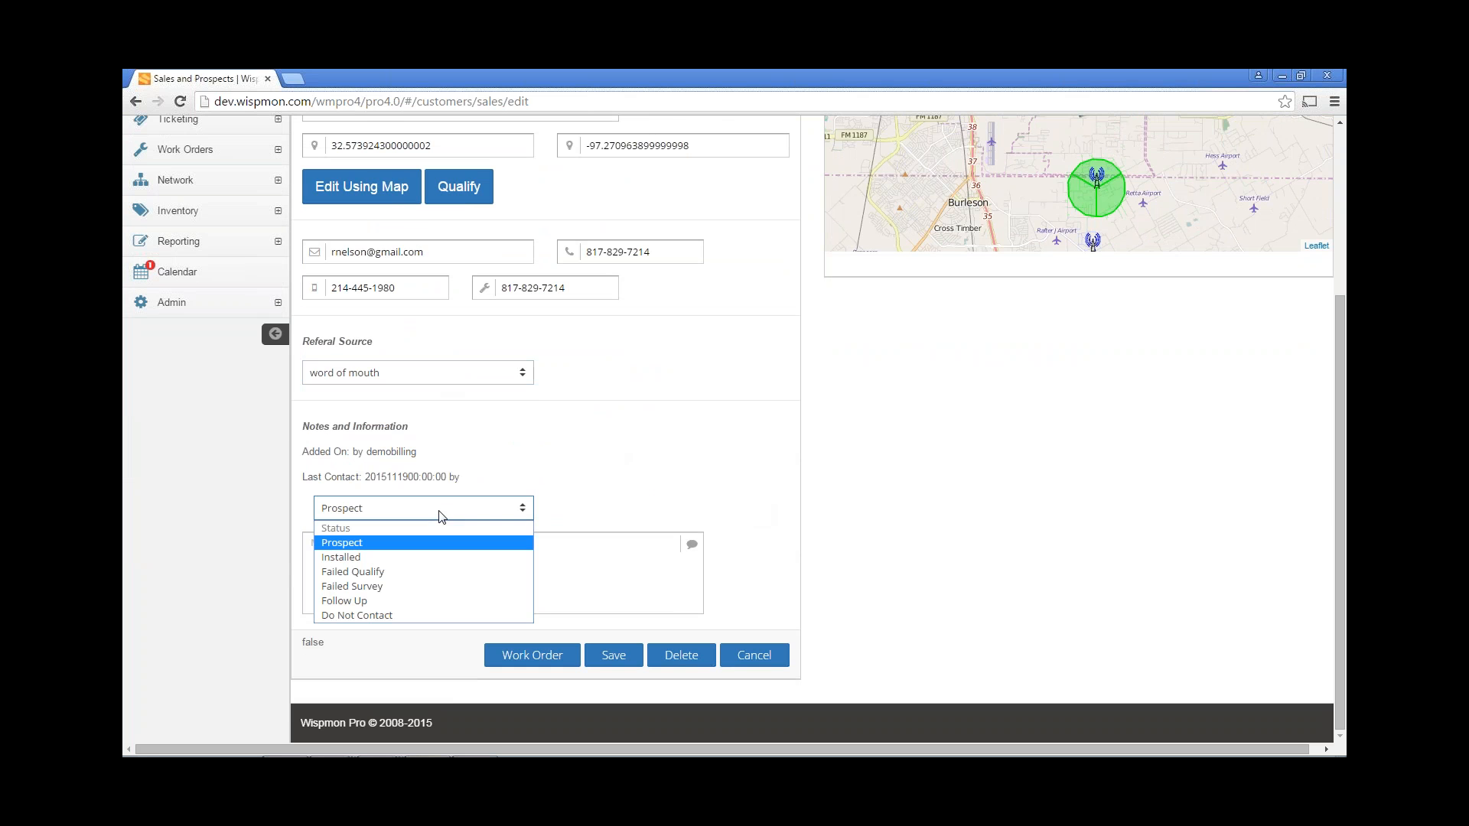
left_click(441, 514)
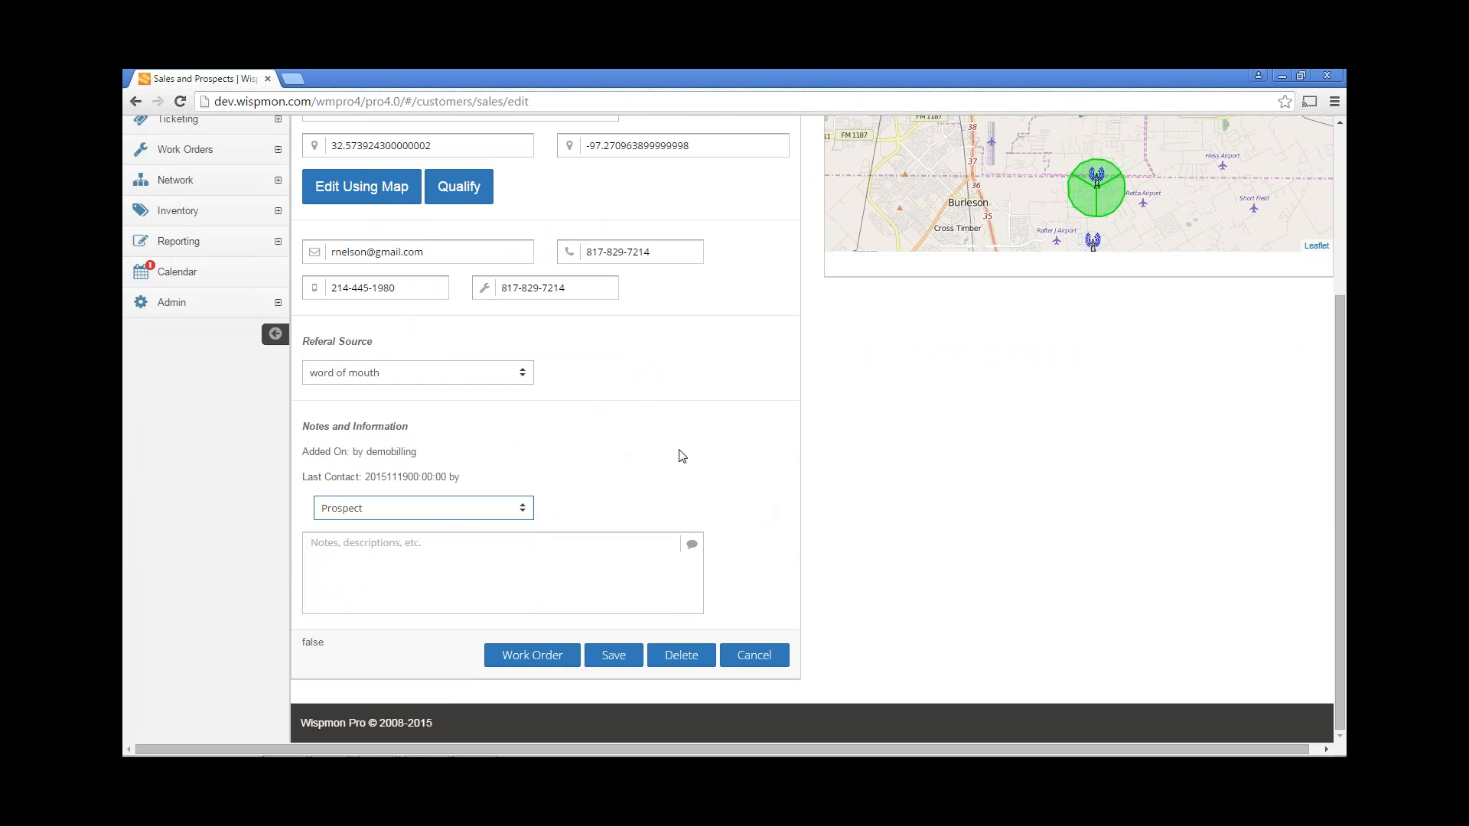
scroll(719, 452, "up", 1)
scroll(719, 452, "up", 2)
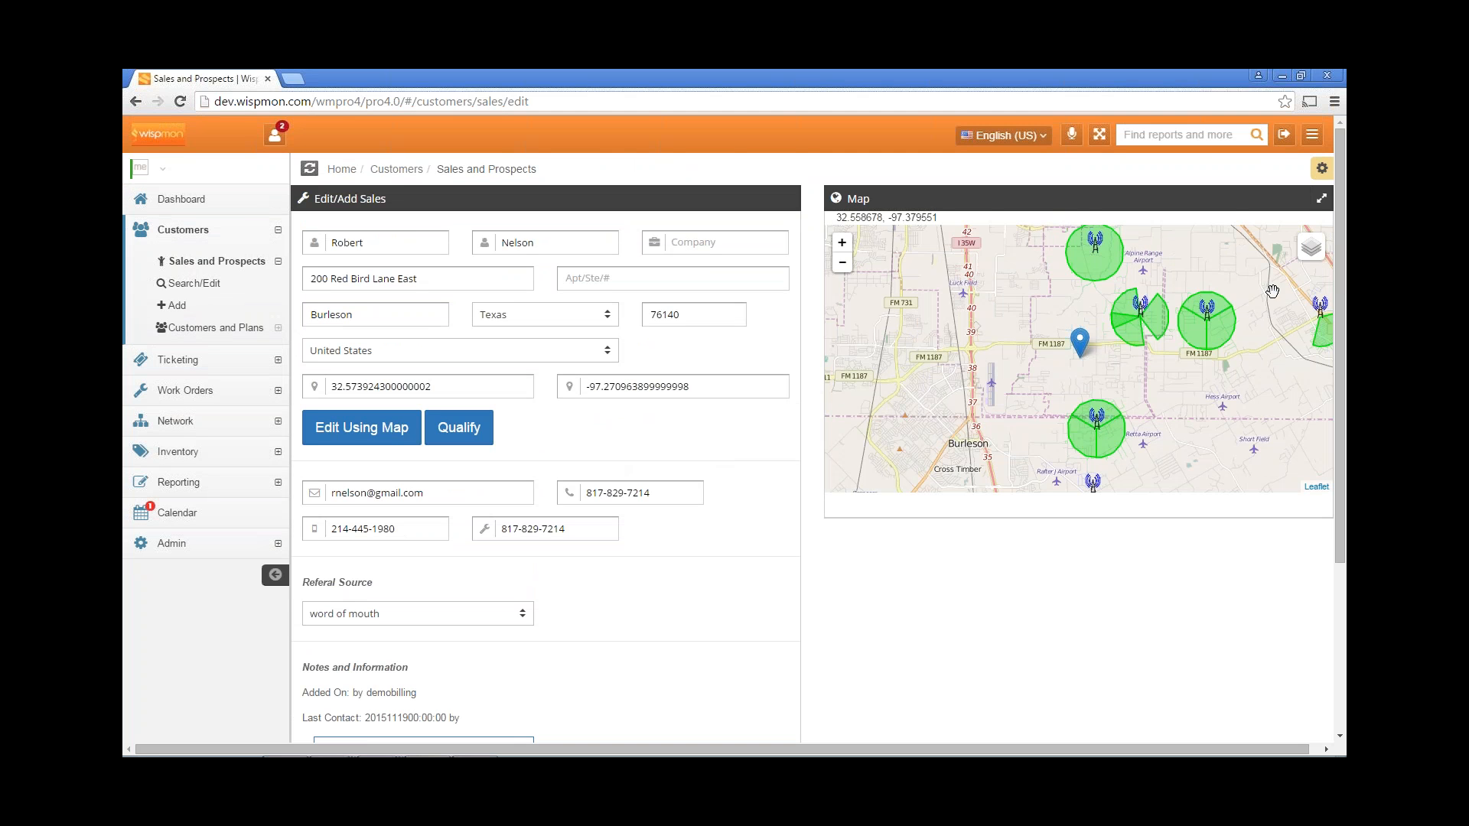
mouse_move(1311, 250)
left_click(361, 433)
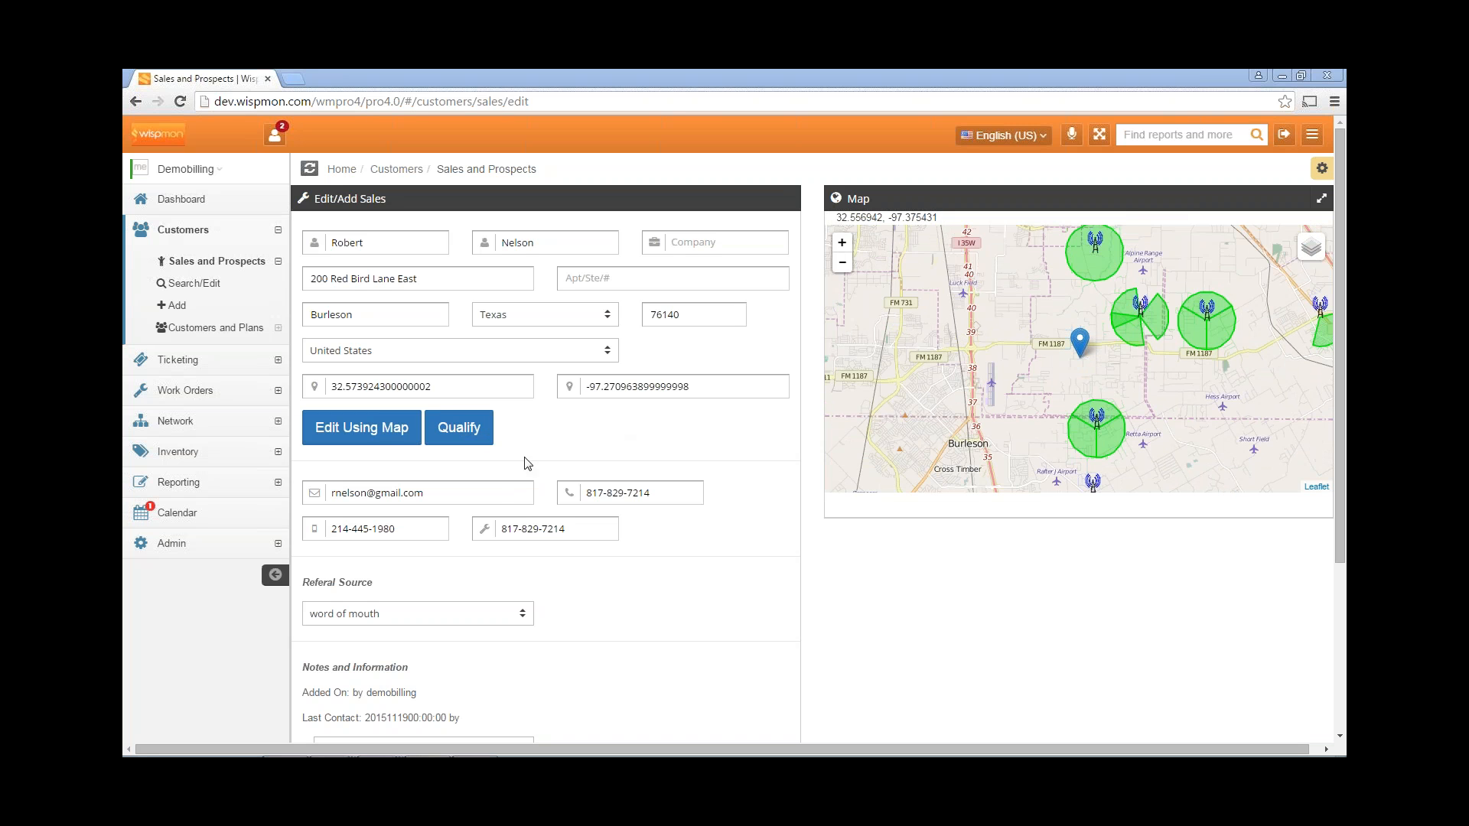
On satellite imagery, zoom in and move the location marker onto the prospect's house.
left_click(367, 430)
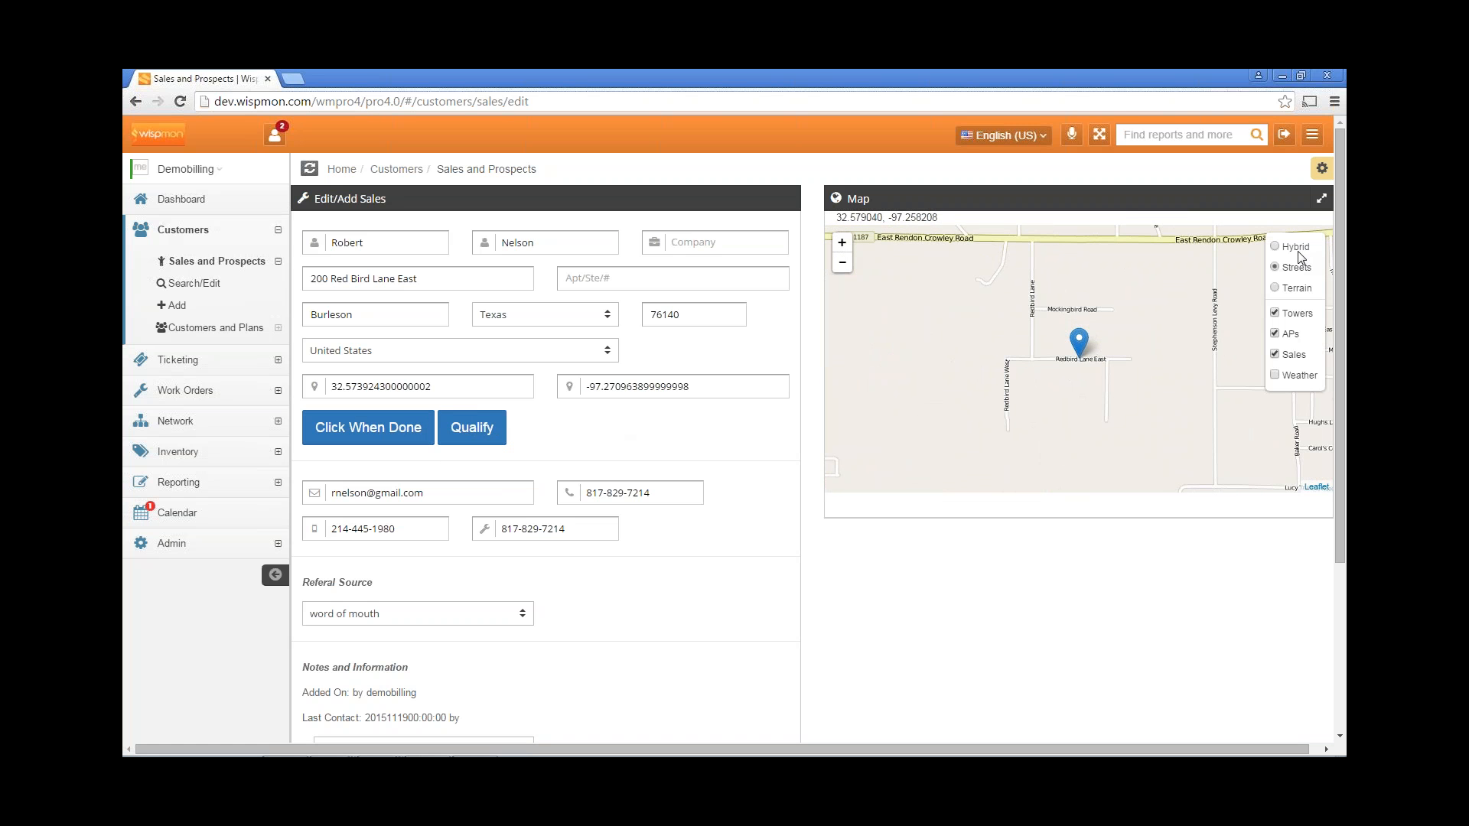
left_click(1299, 247)
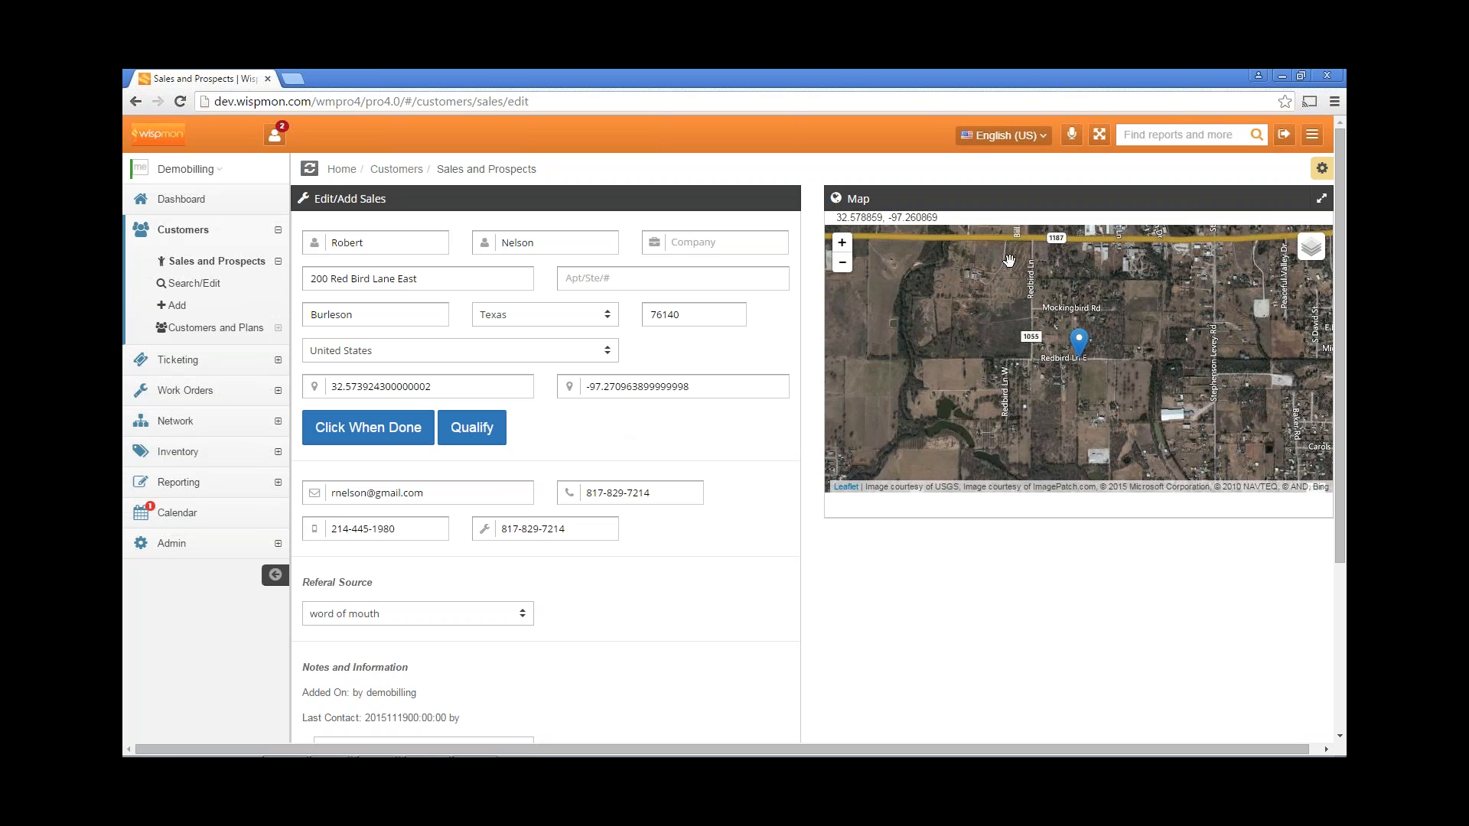
left_click(842, 245)
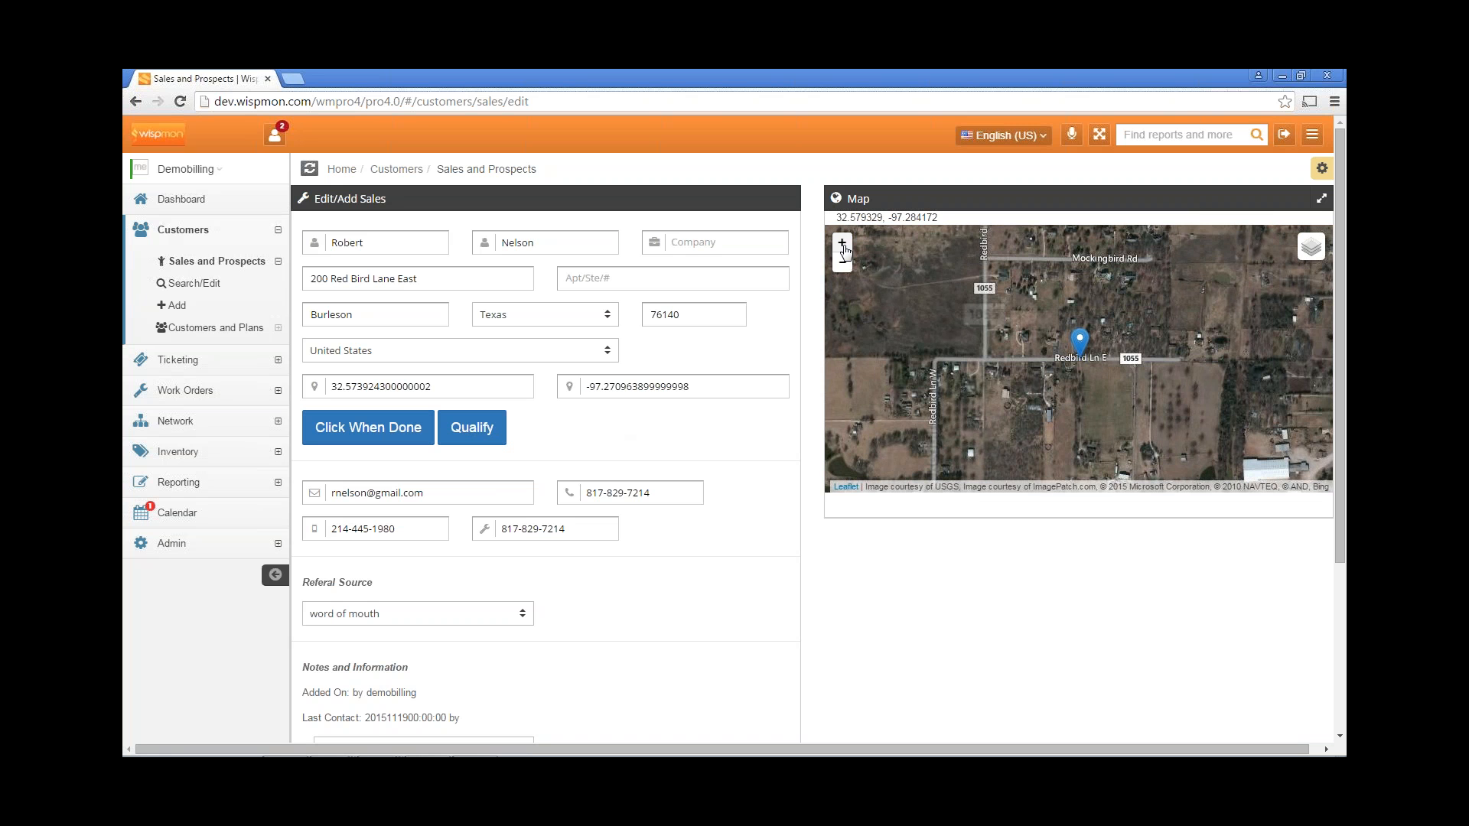
left_click(842, 245)
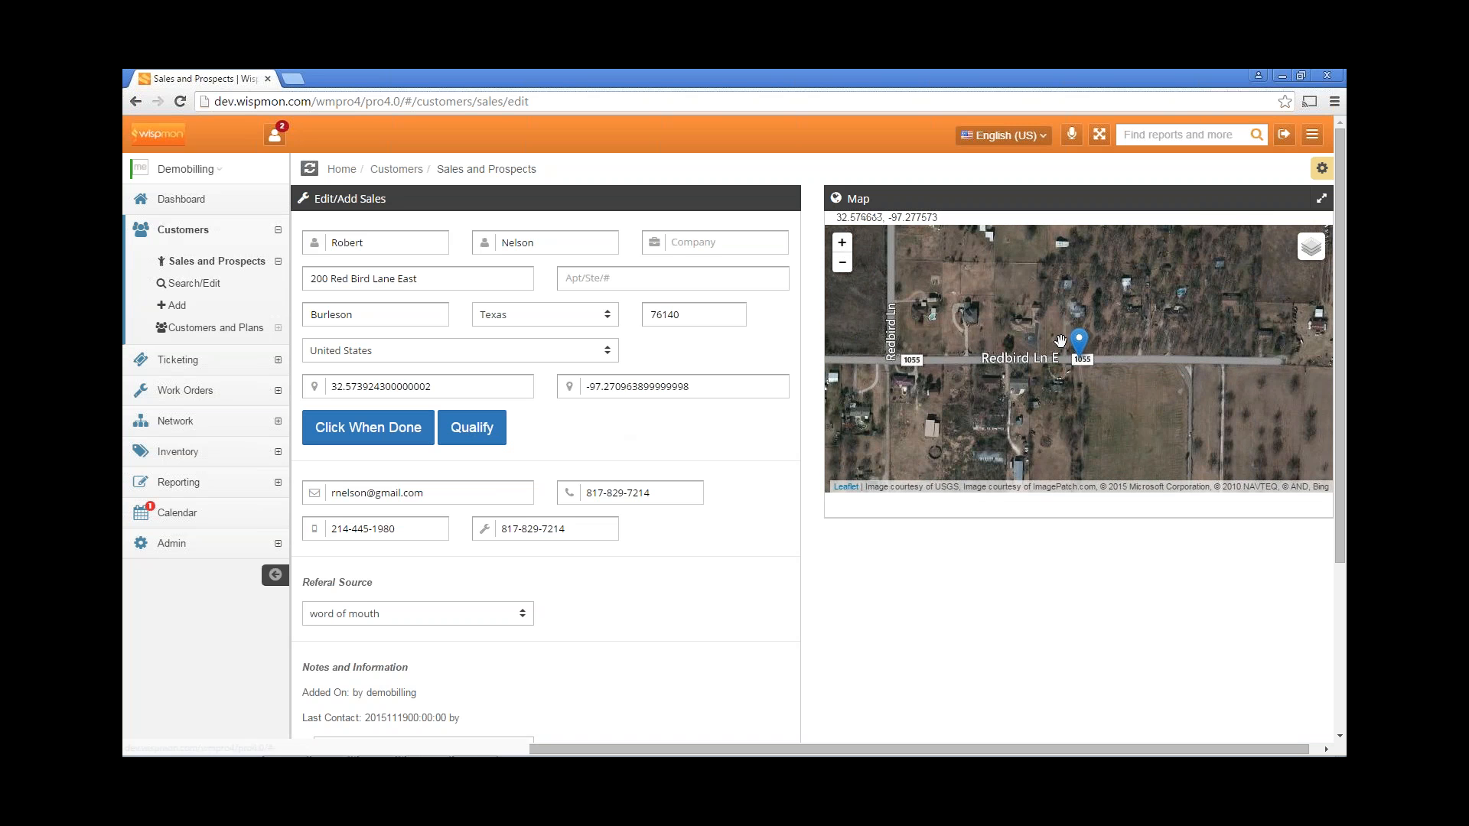
left_click_drag(1081, 344, 967, 297)
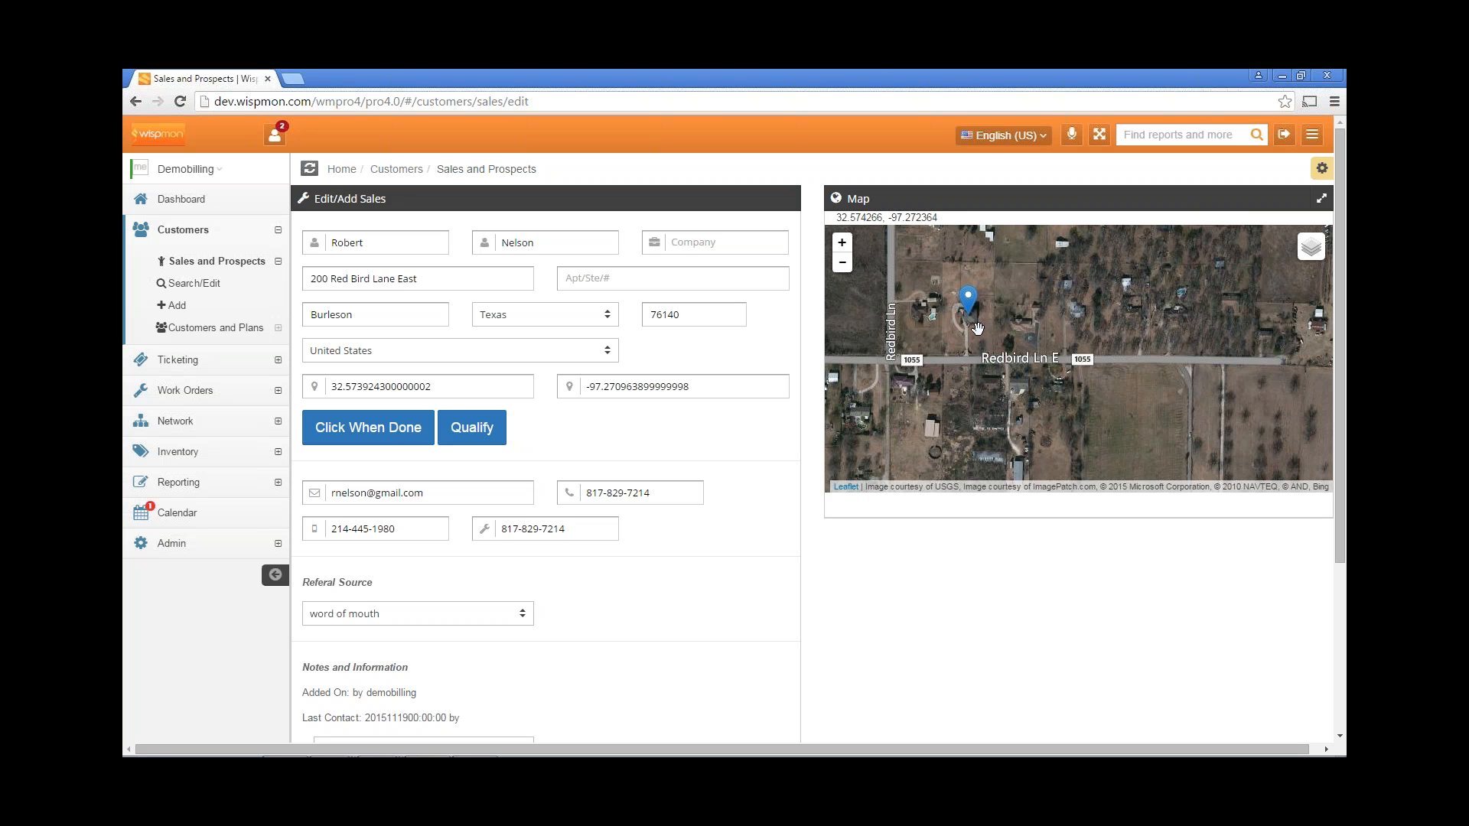
left_click(842, 245)
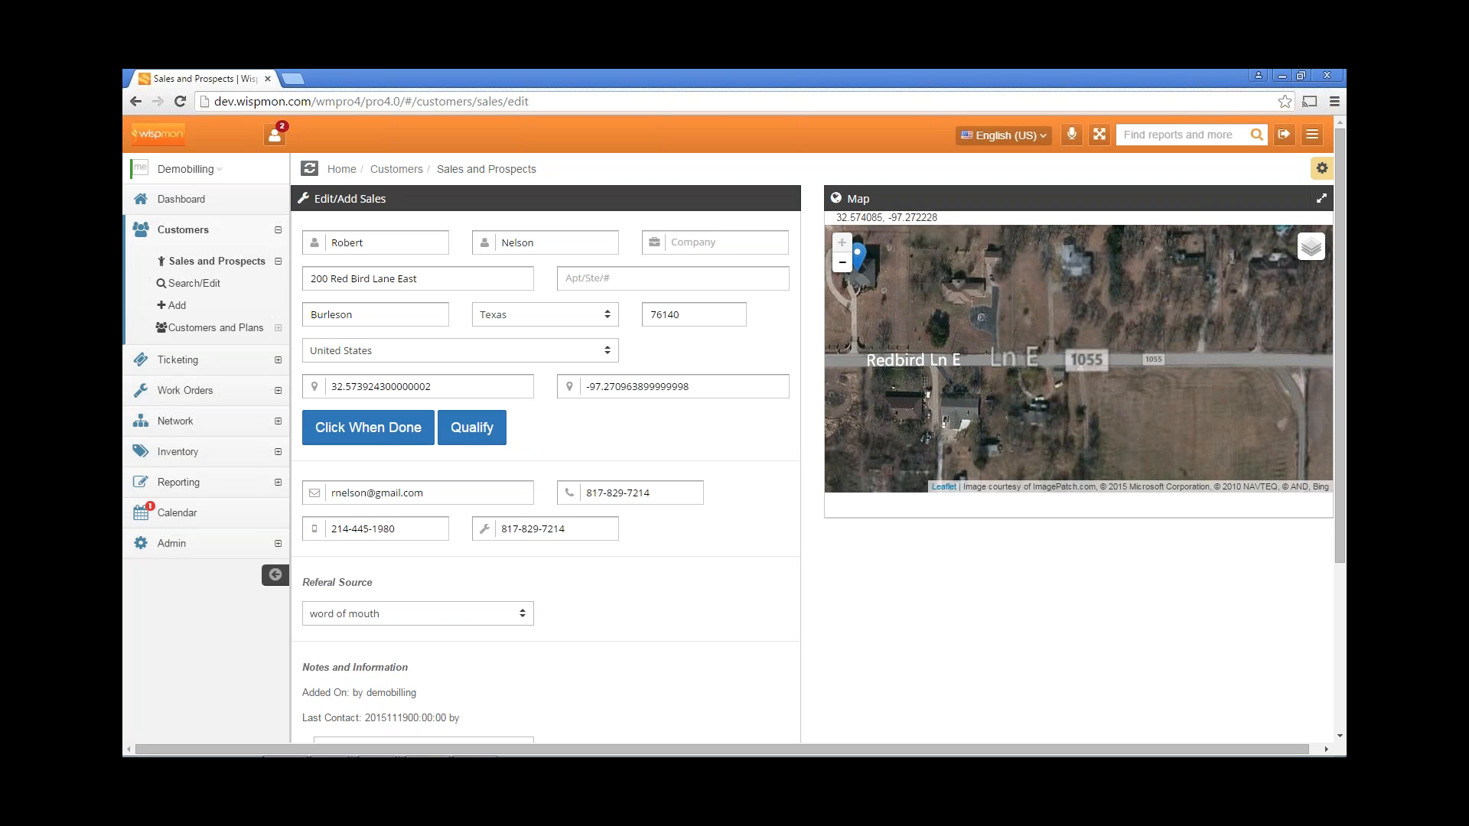
left_click_drag(899, 331, 1089, 367)
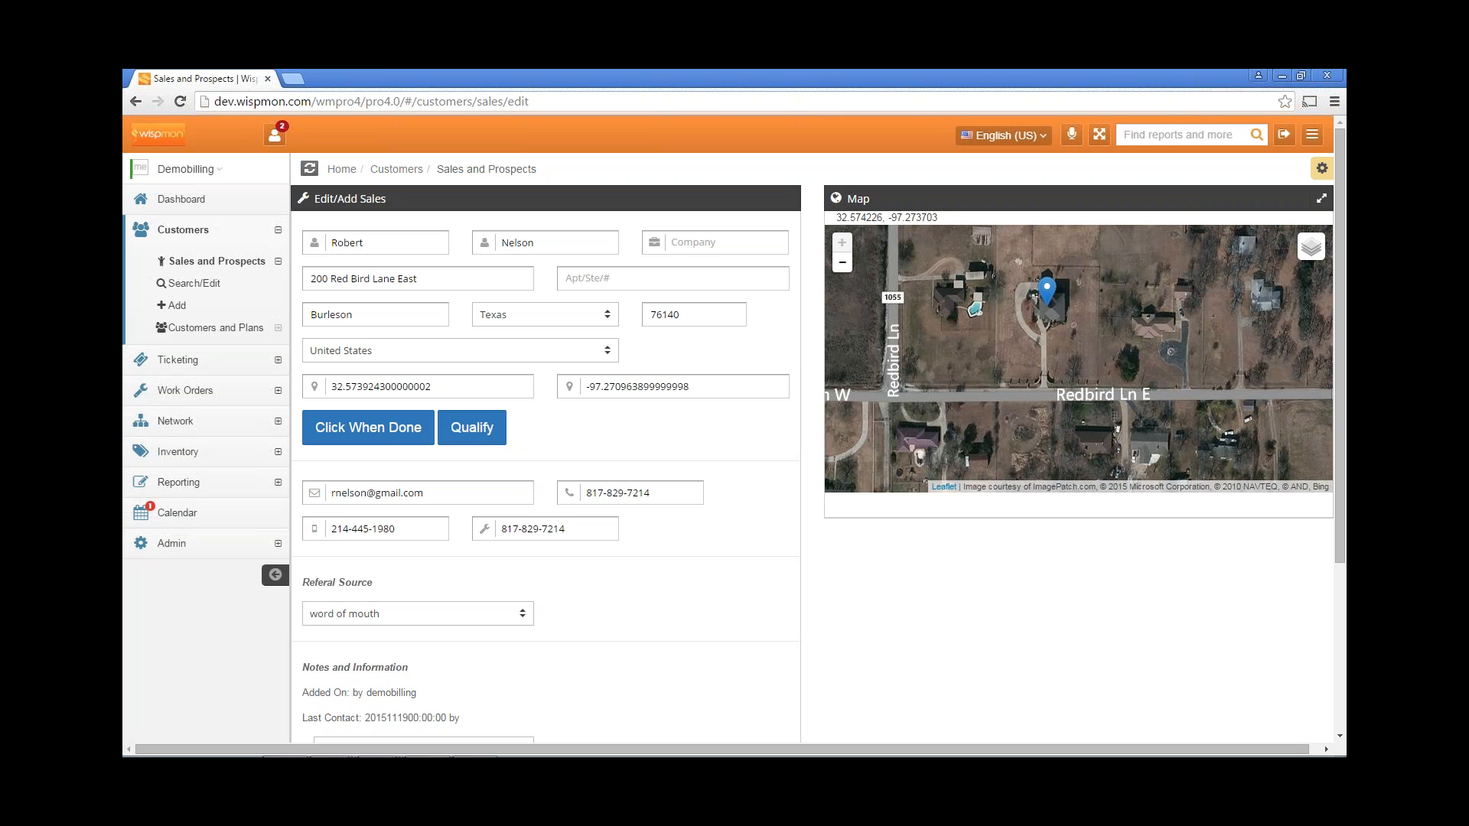
Update latitude and longitude from the marker, then start qualifying the location.
left_click(389, 427)
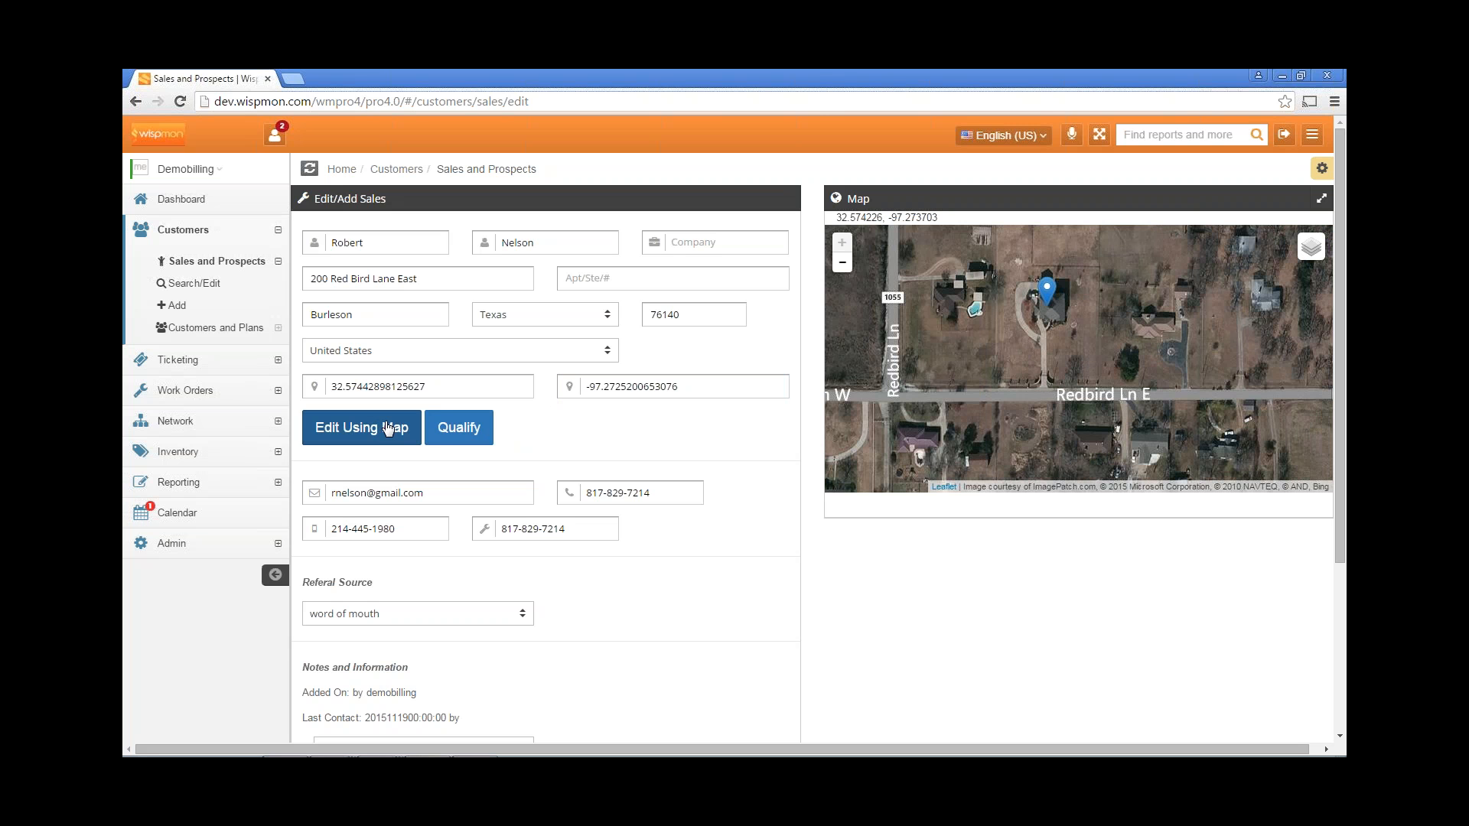
scroll(596, 428, "down", 1)
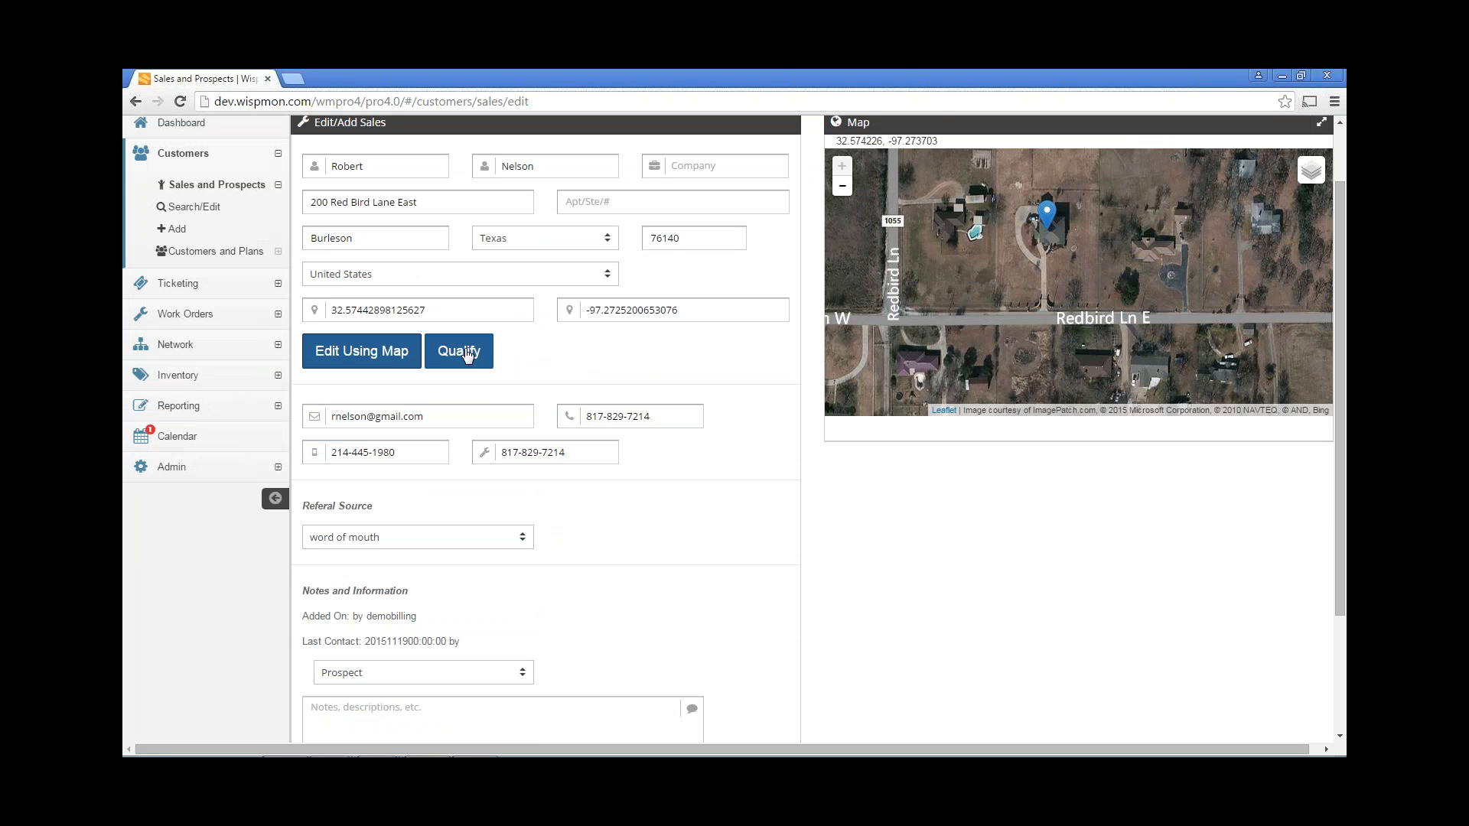
left_click(468, 354)
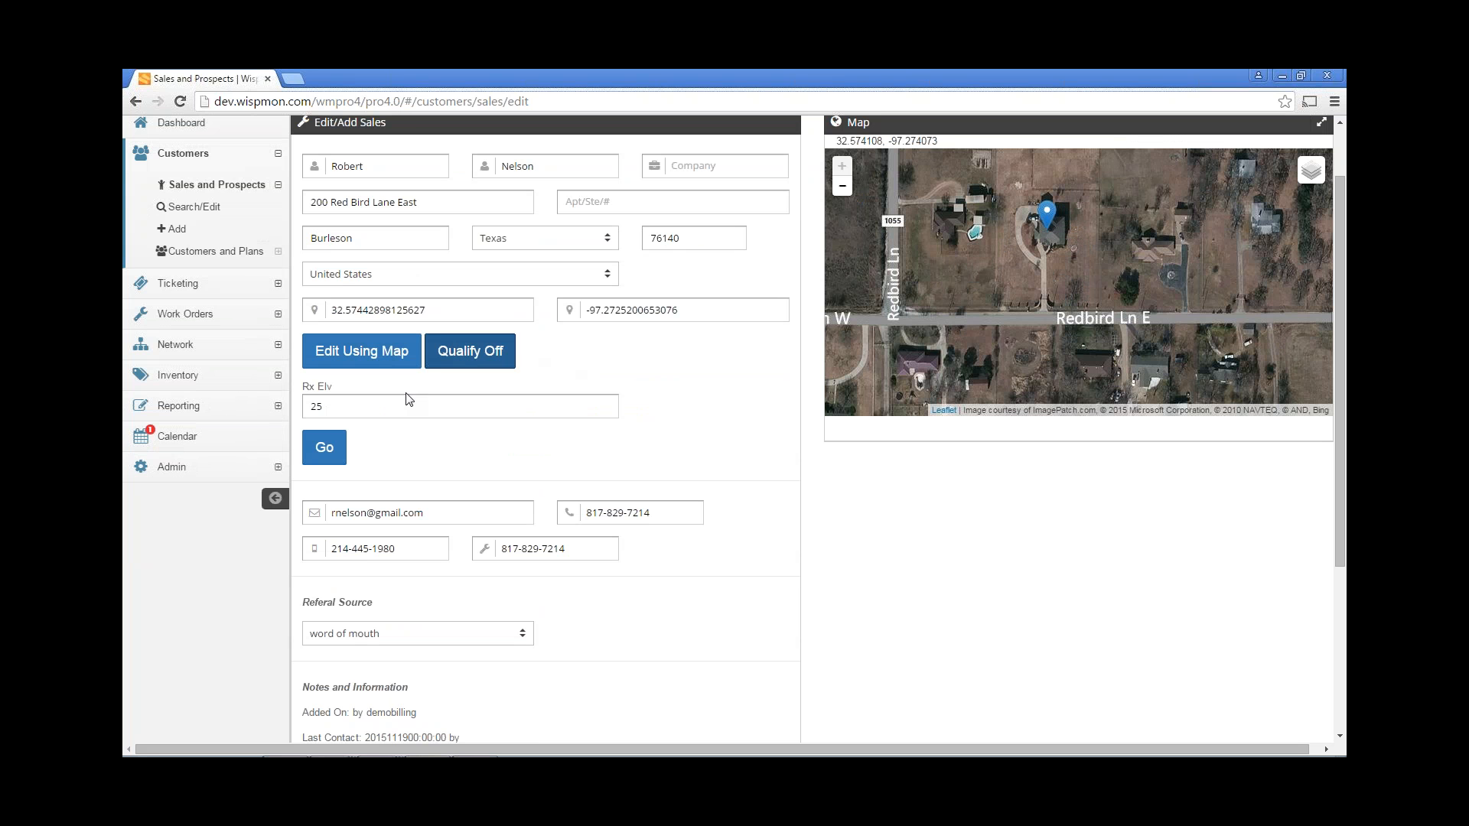
Change the receiver elevation from 25 to 40 and rerun the qualification.
left_click(357, 404)
double_click(357, 404)
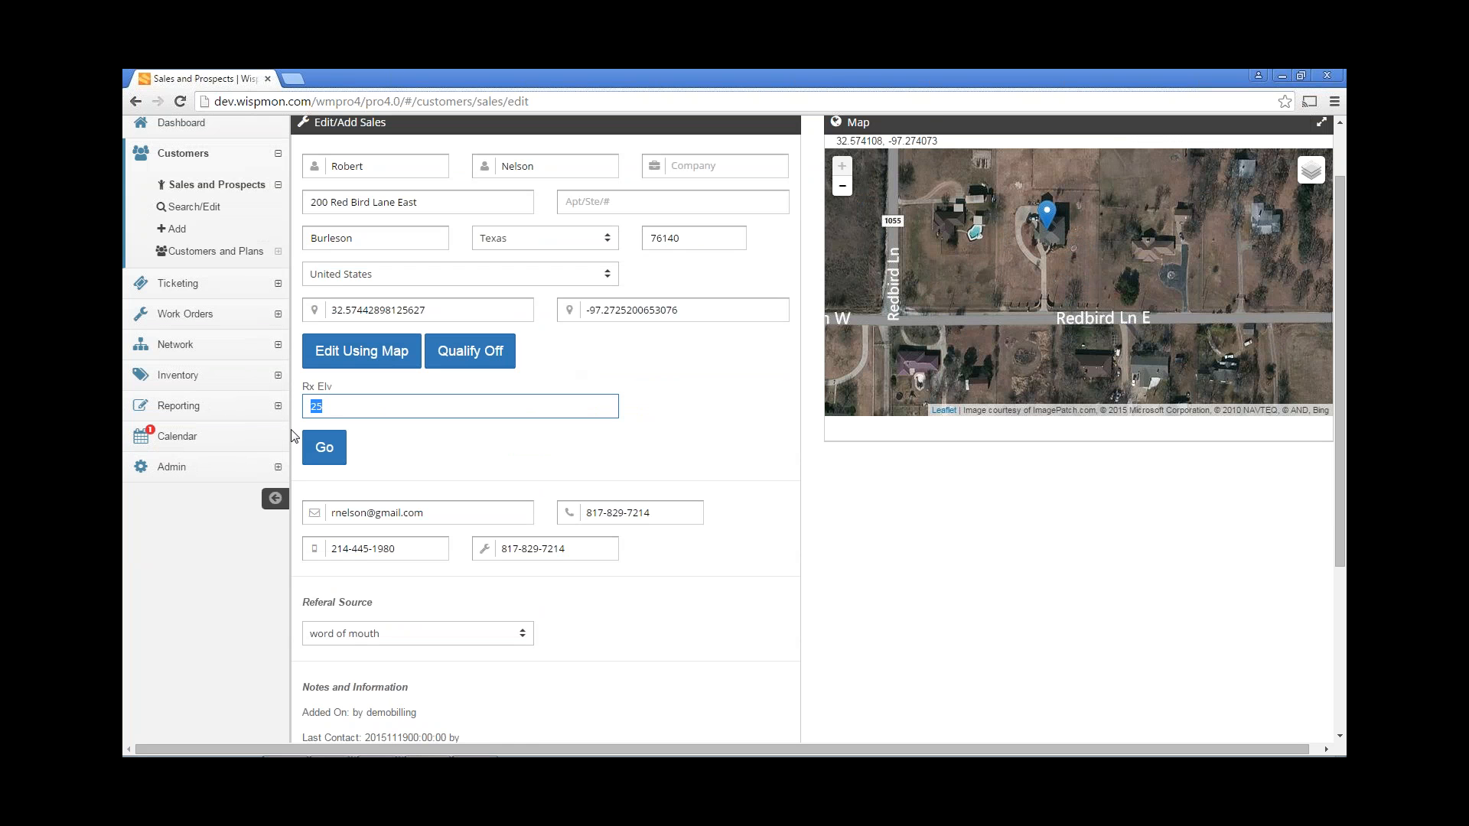
type("40")
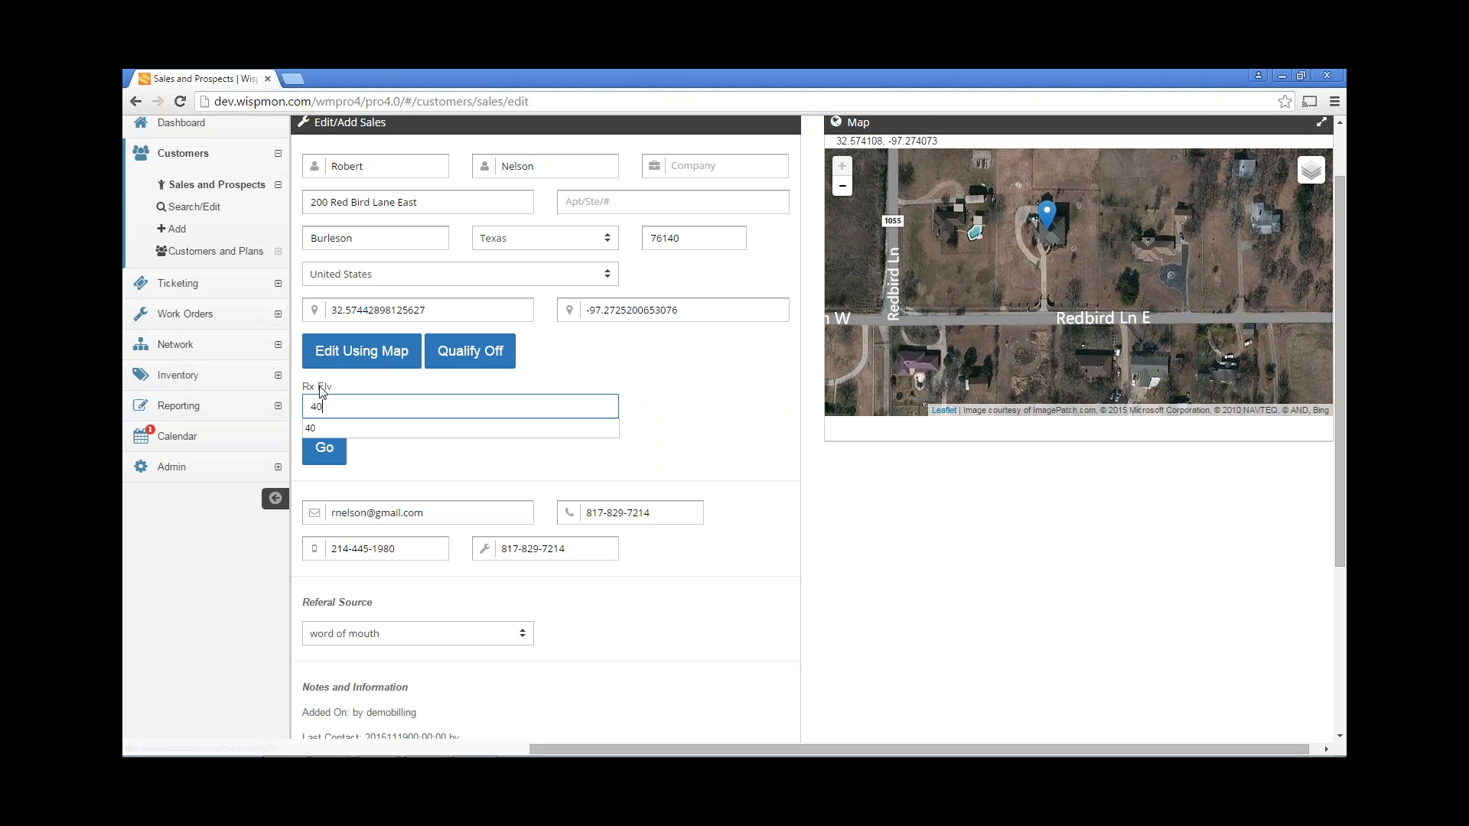
left_click(328, 454)
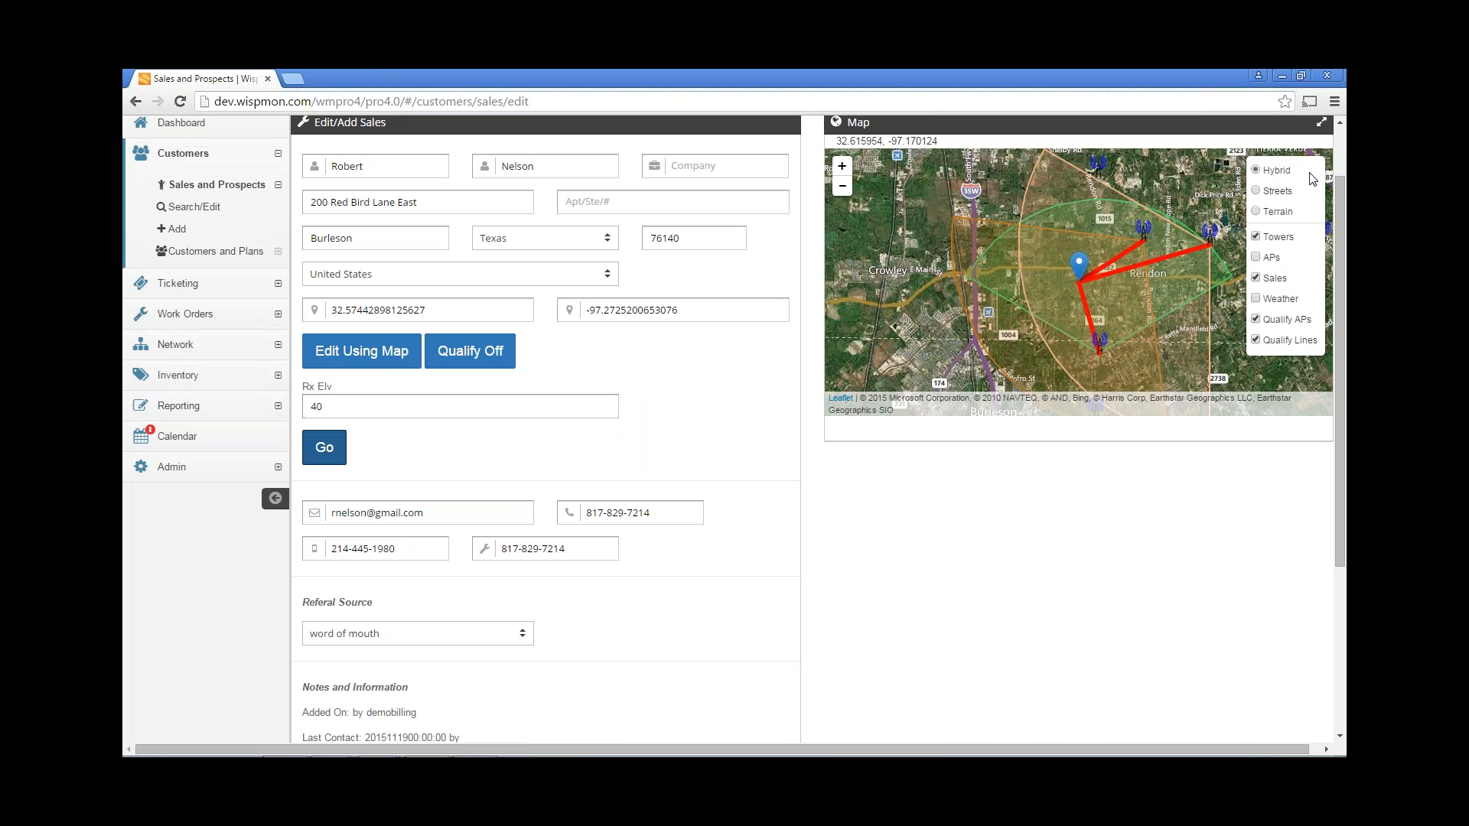
Switch the map to Streets and review path profiles from towers CV1, DE05 and WR3.
left_click(1291, 193)
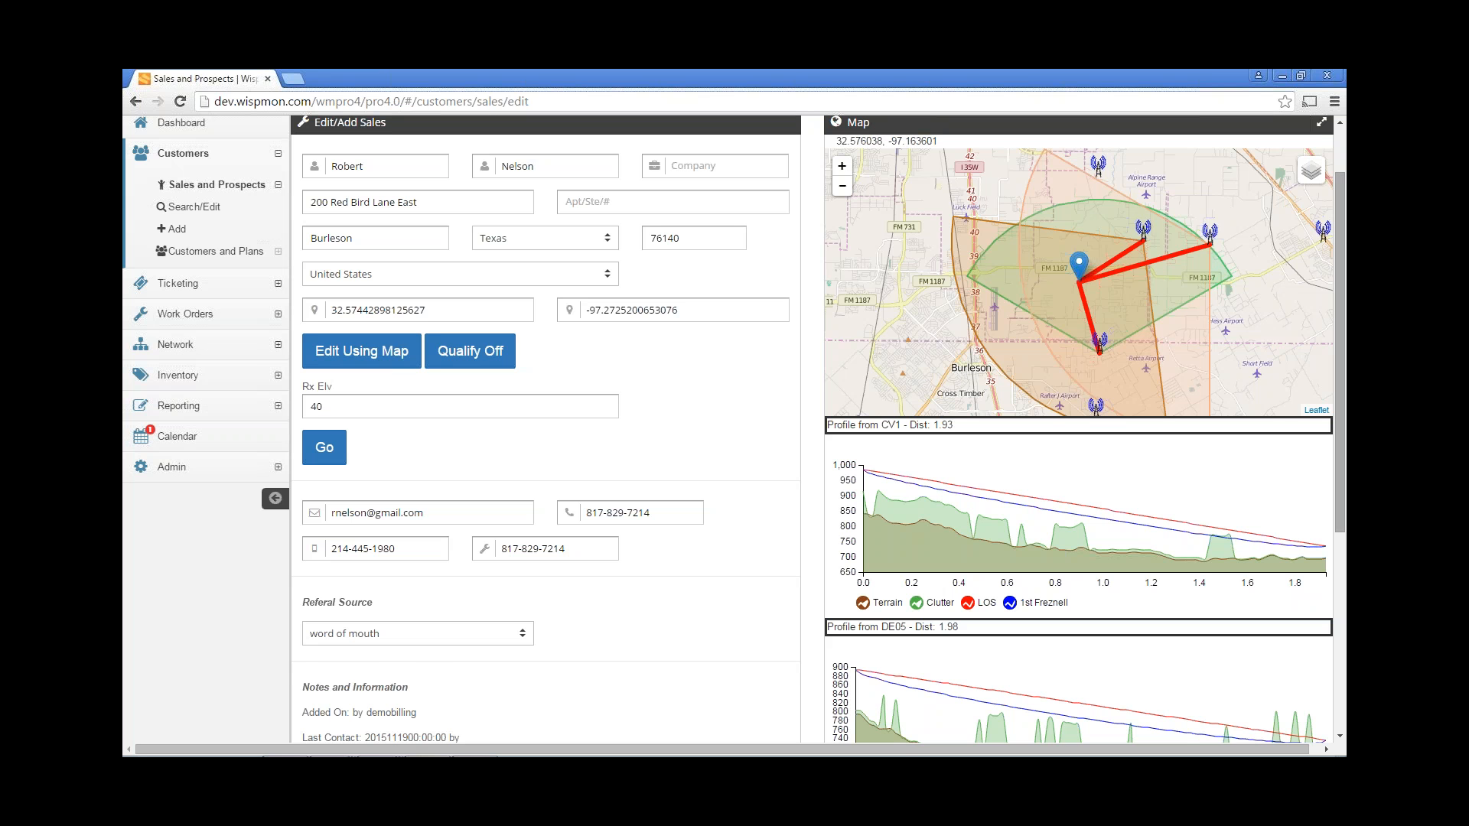
left_click_drag(1338, 269, 1332, 368)
mouse_move(1062, 385)
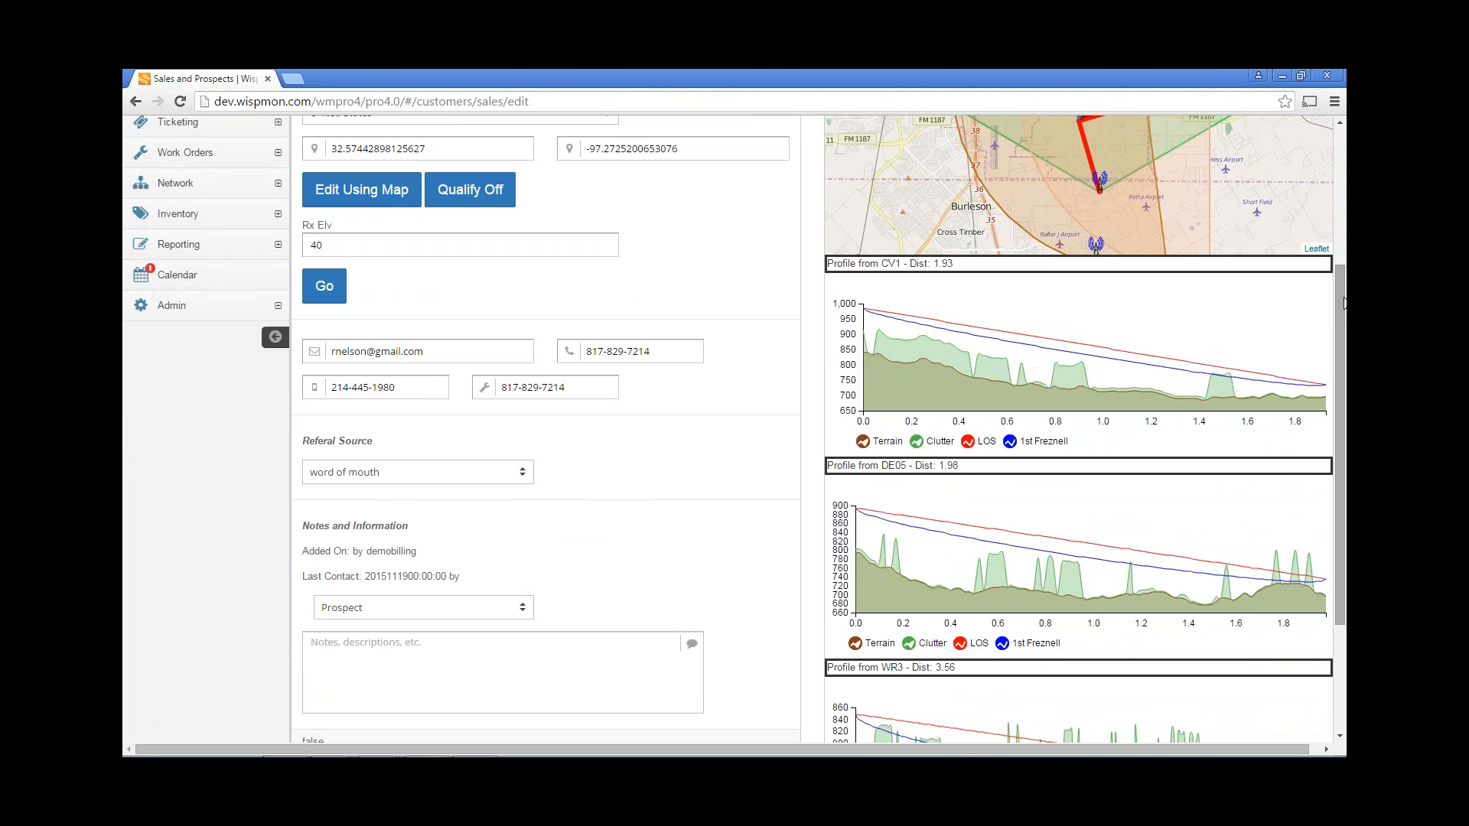
left_click_drag(1343, 304, 1343, 352)
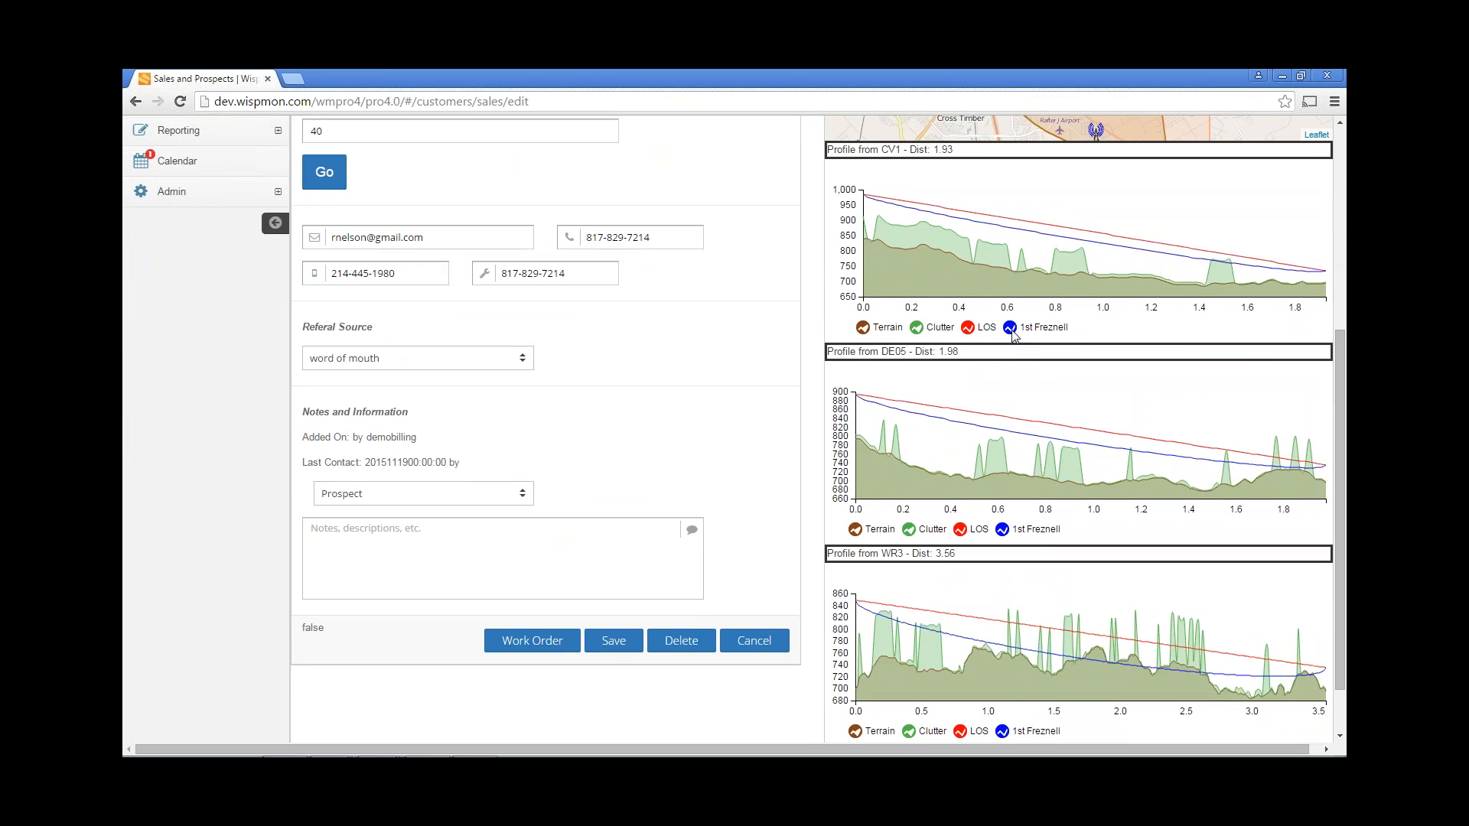
left_click(917, 328)
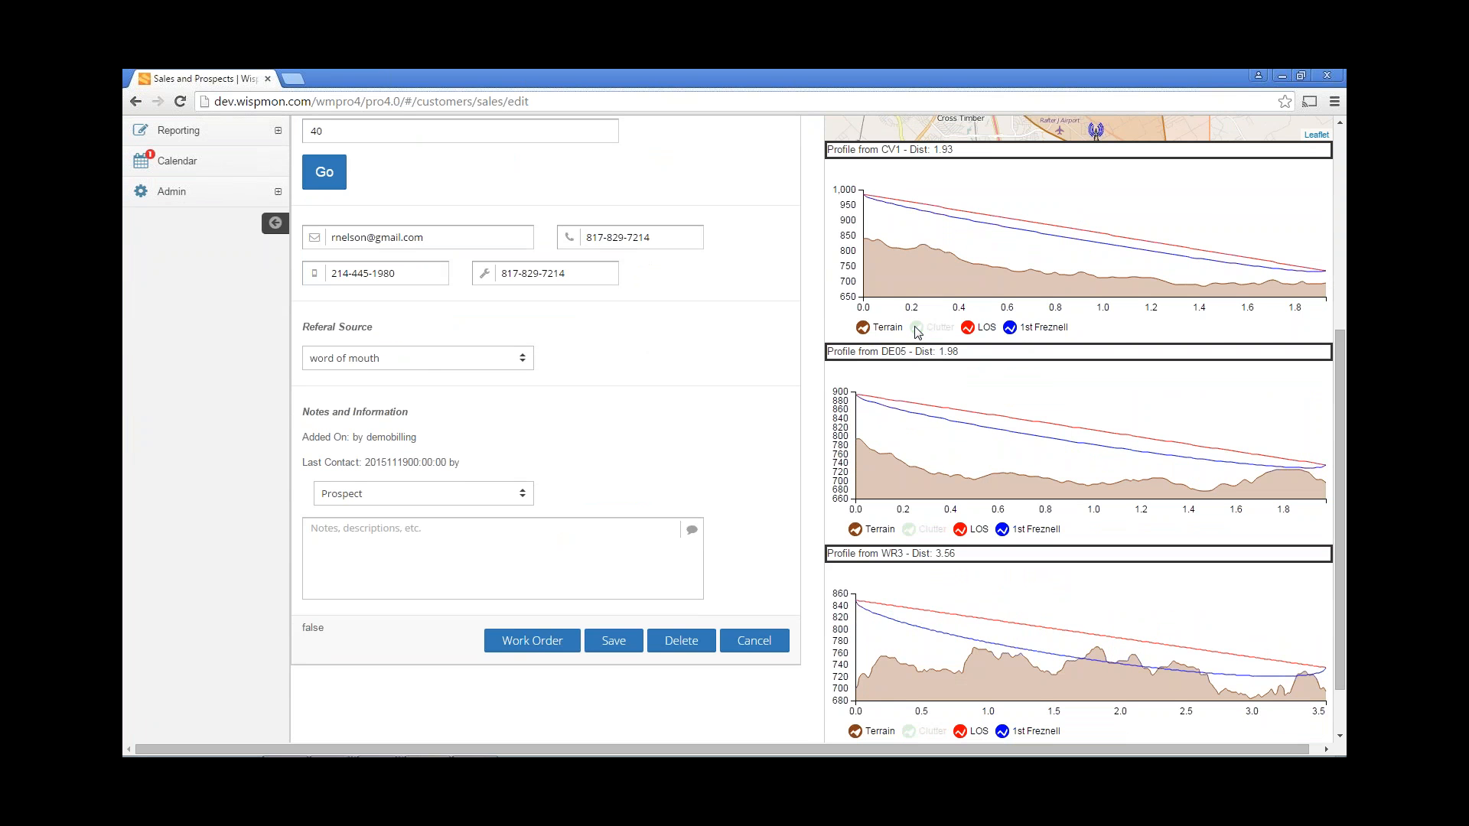
left_click(917, 328)
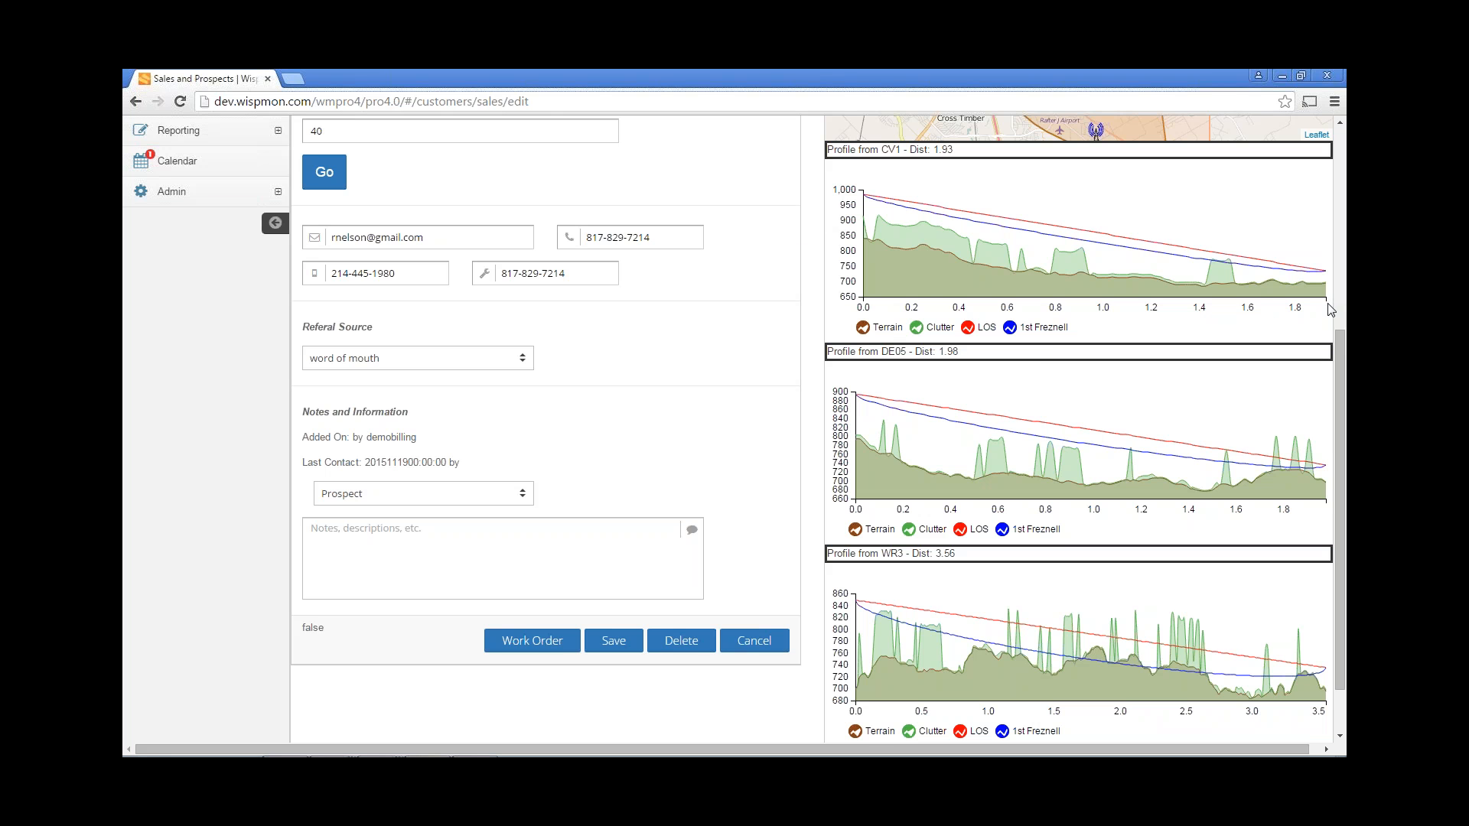
left_click_drag(1341, 352, 1341, 394)
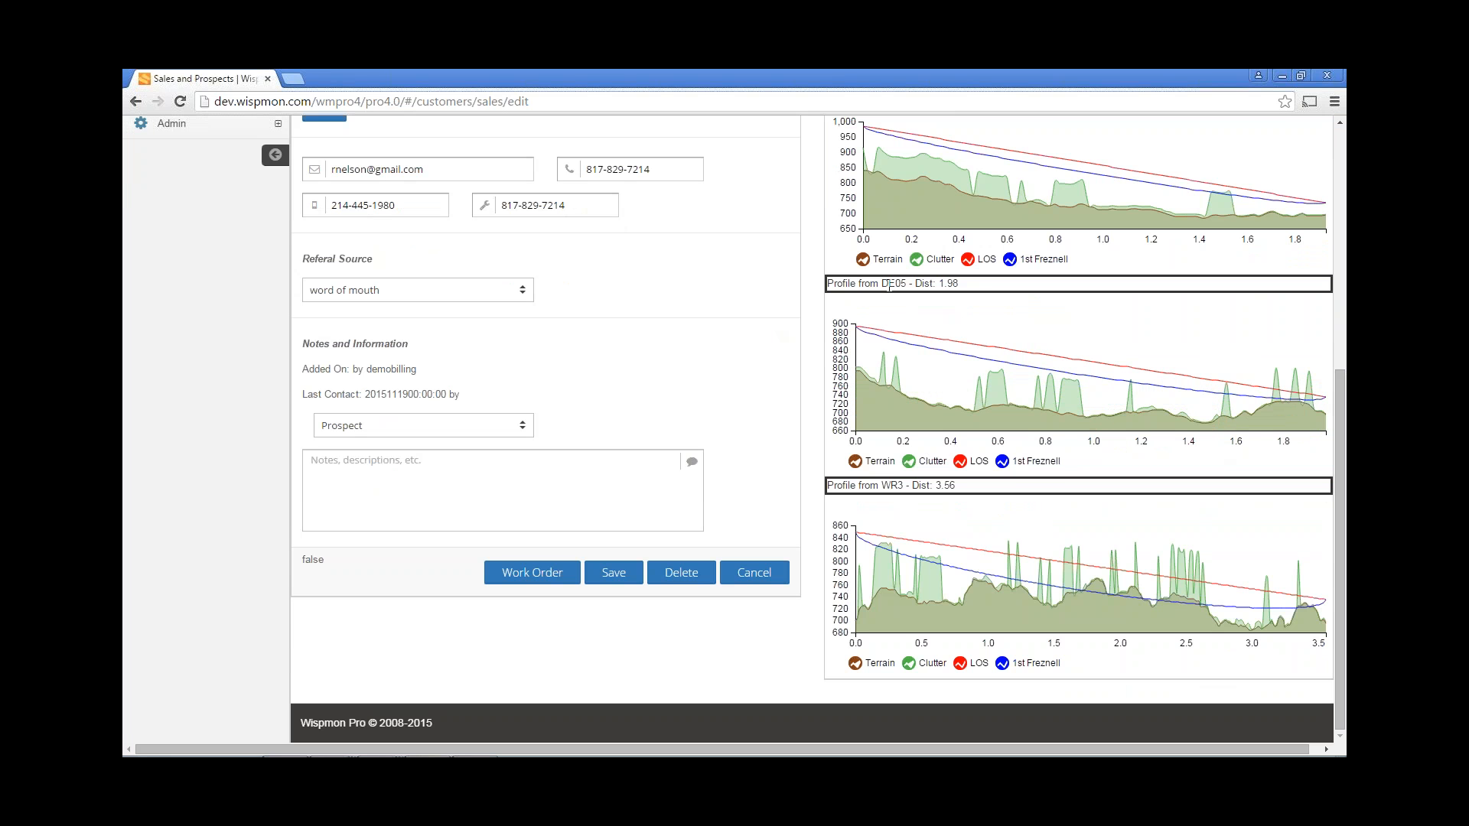
double_click(901, 283)
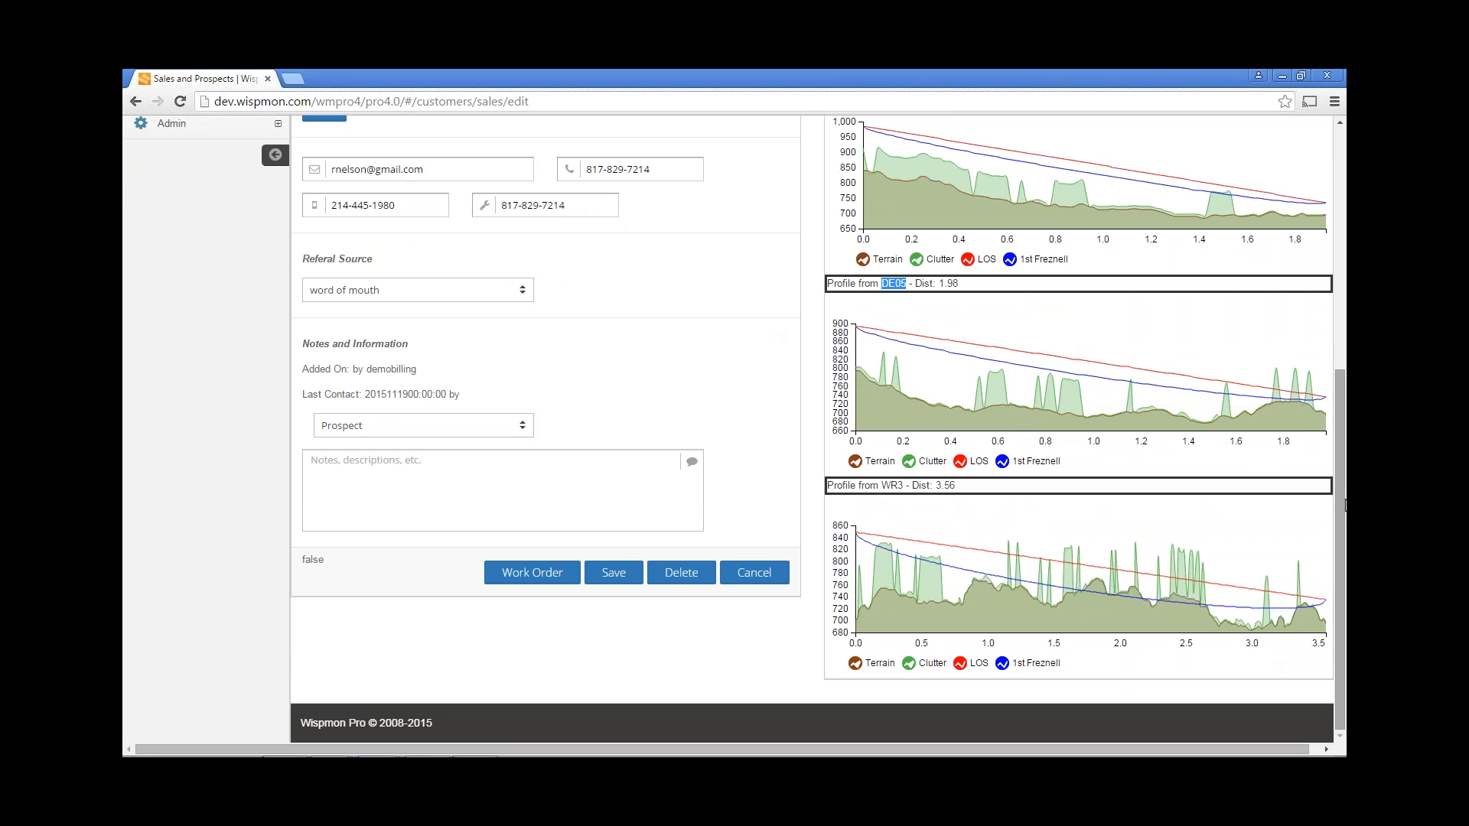
left_click_drag(1344, 505, 1344, 316)
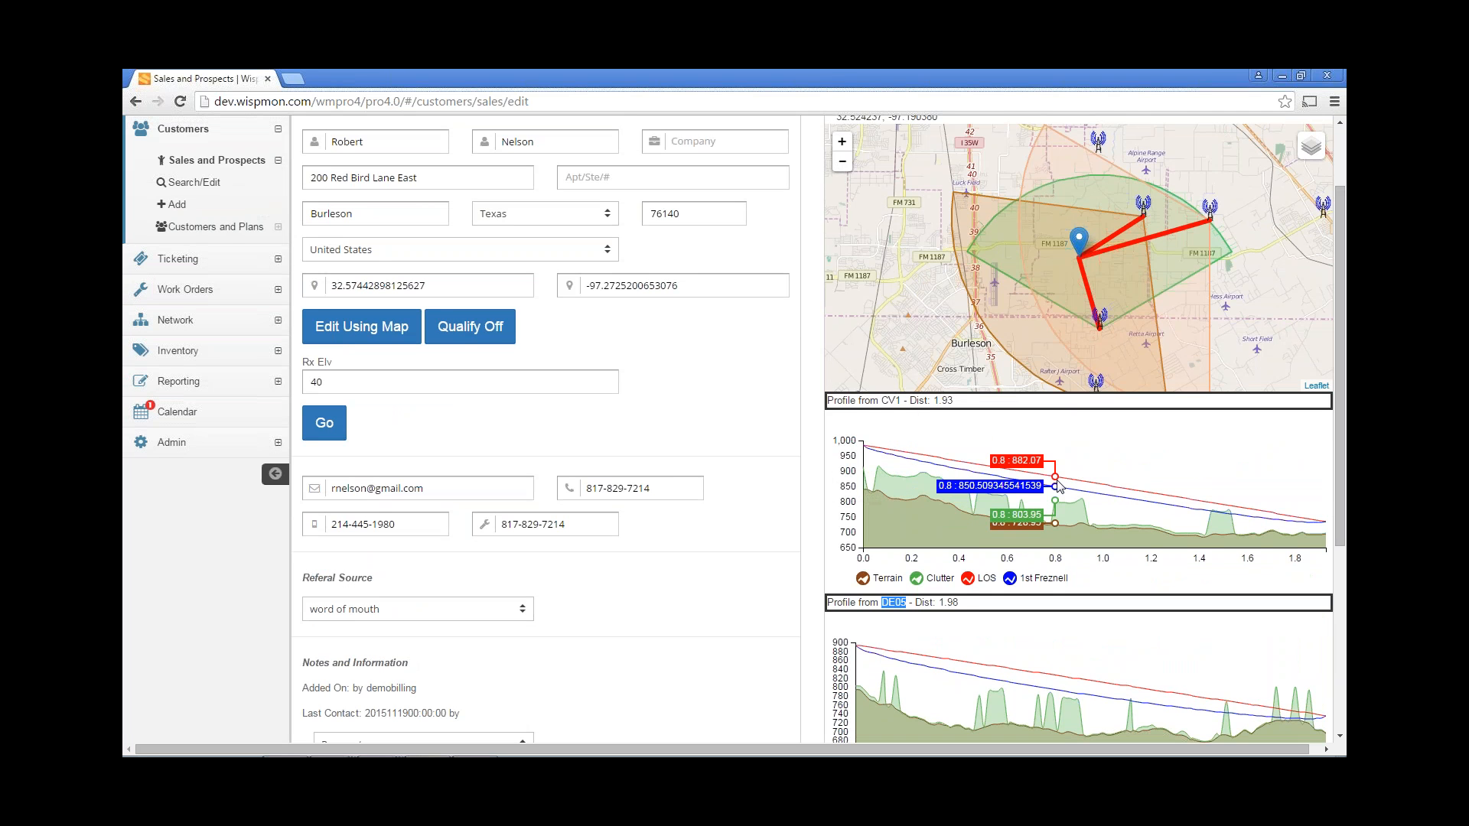
left_click(719, 562)
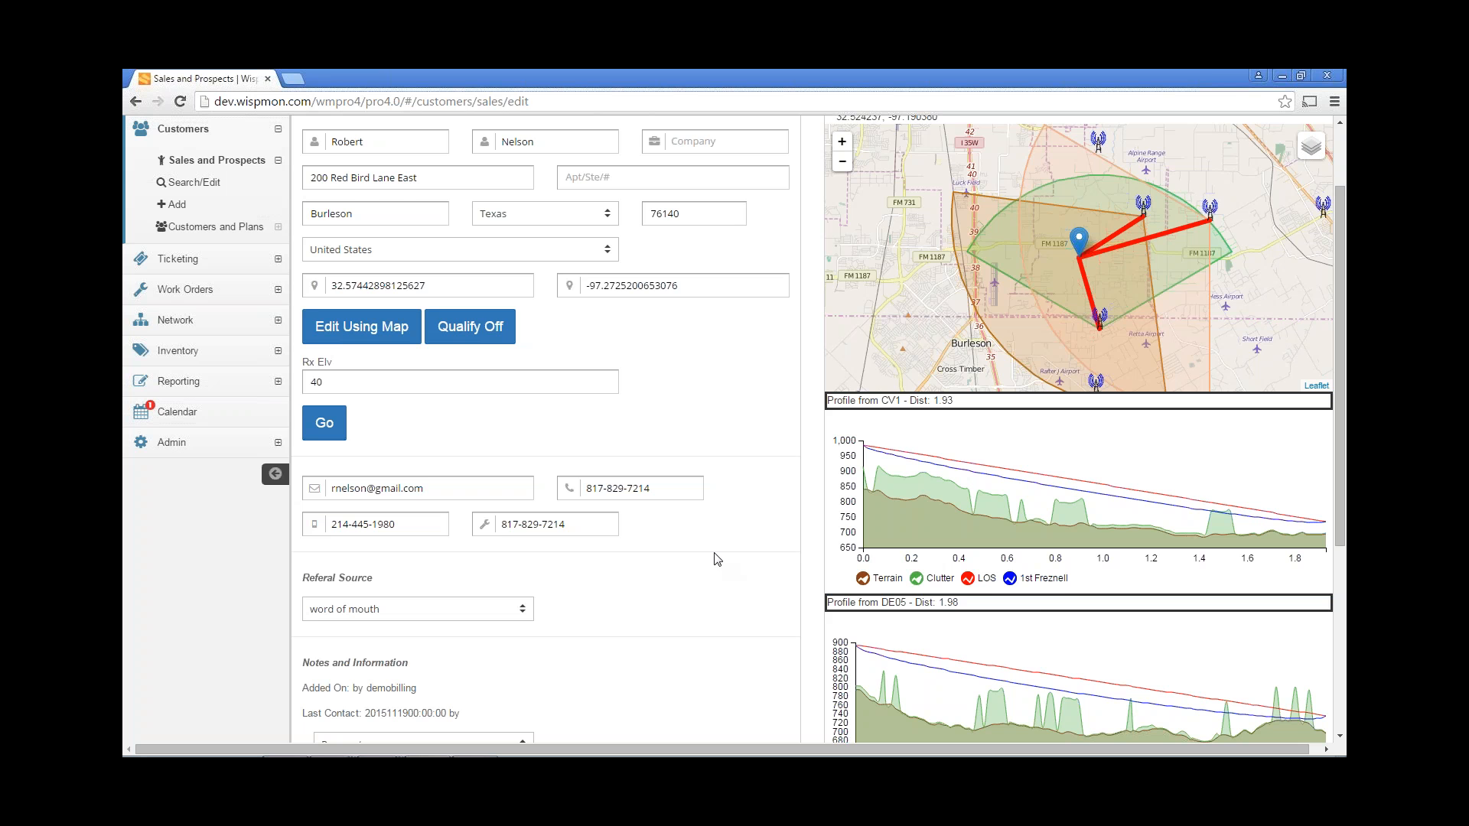
scroll(718, 559, "down", 1)
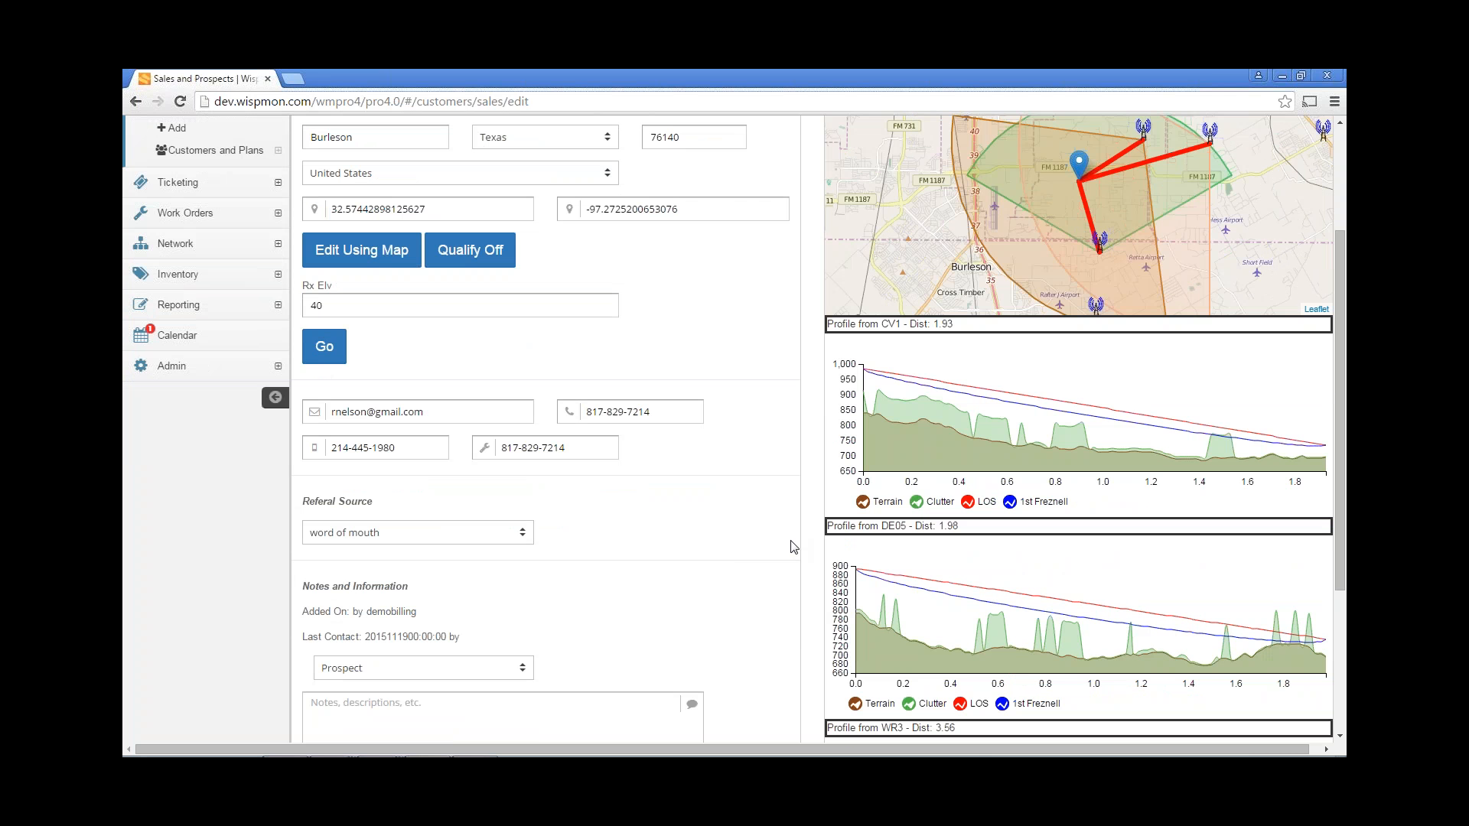
scroll(792, 547, "up", 2)
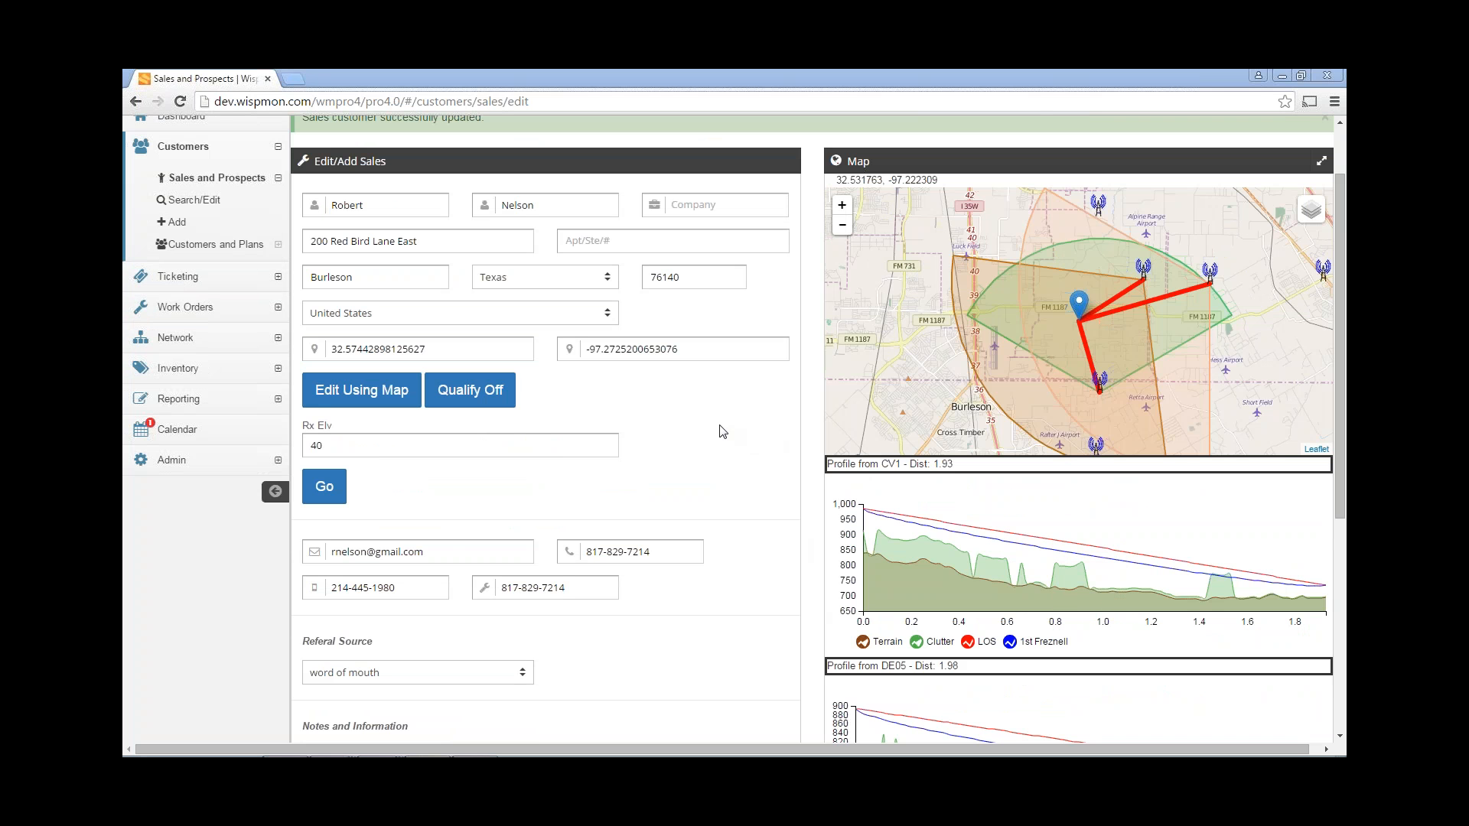
scroll(722, 432, "down", 5)
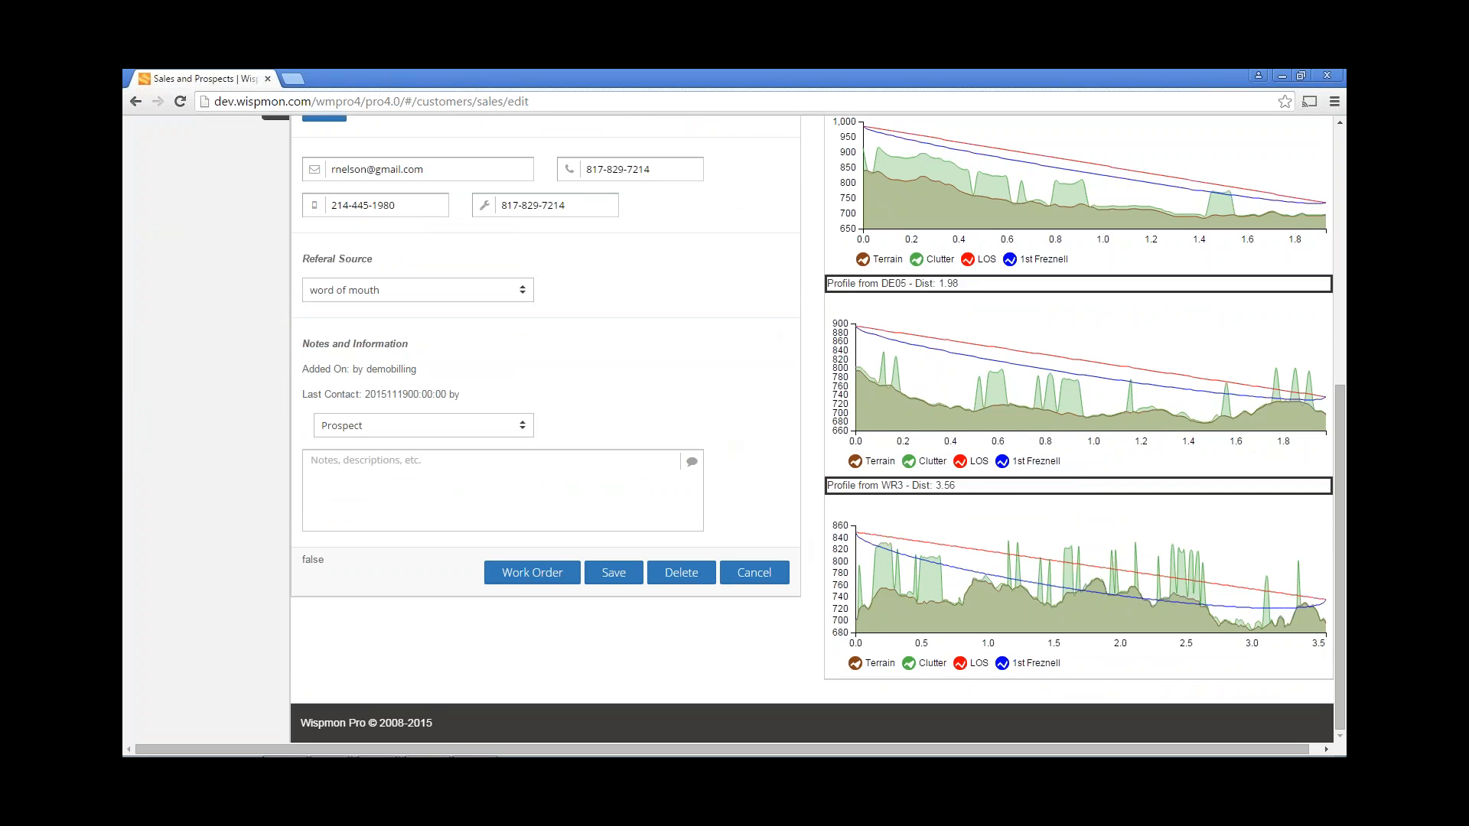
Create a work order for the prospect and go to Edit Date/Technician.
left_click(545, 575)
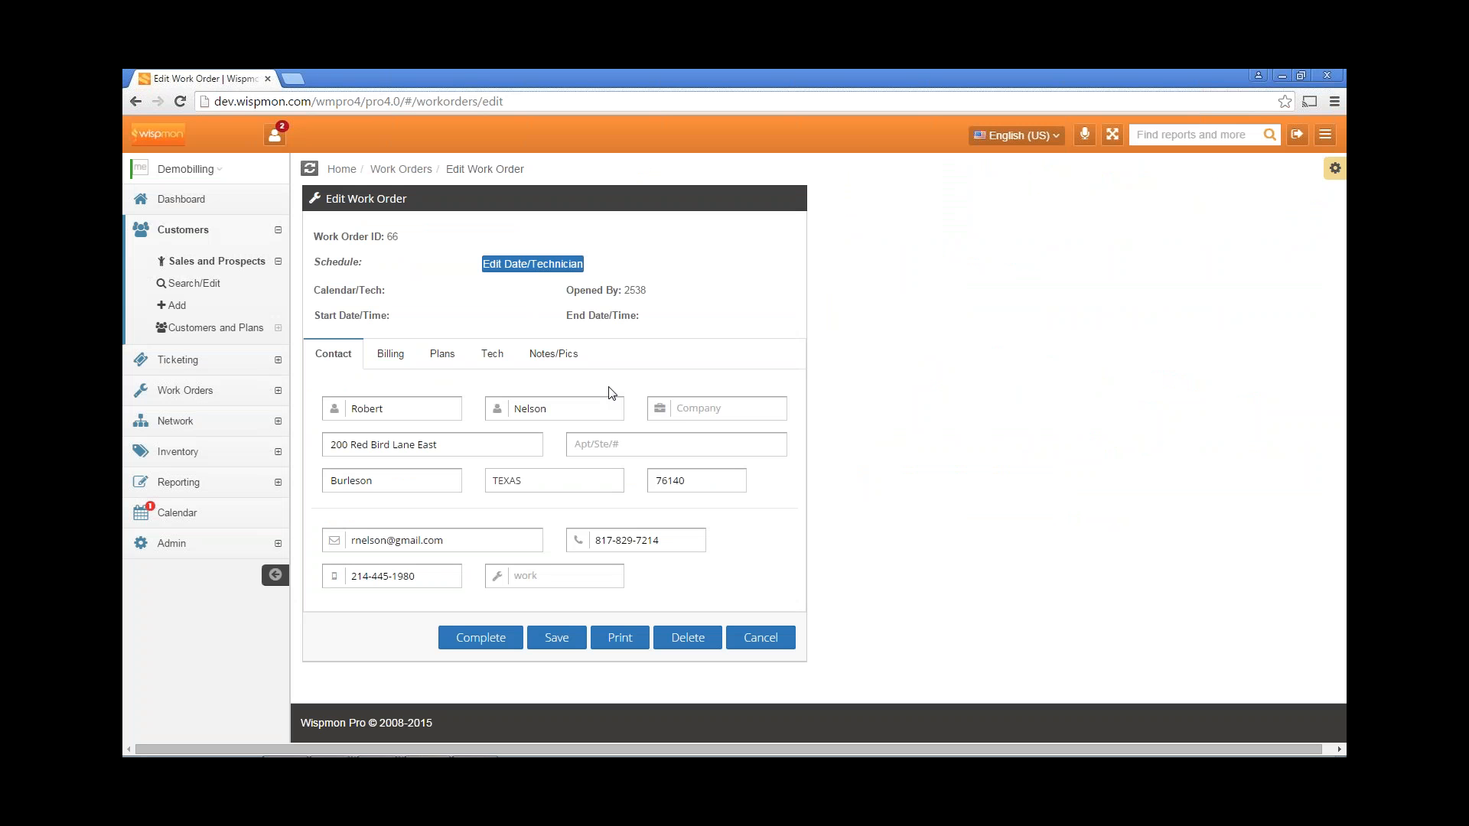
left_click(534, 265)
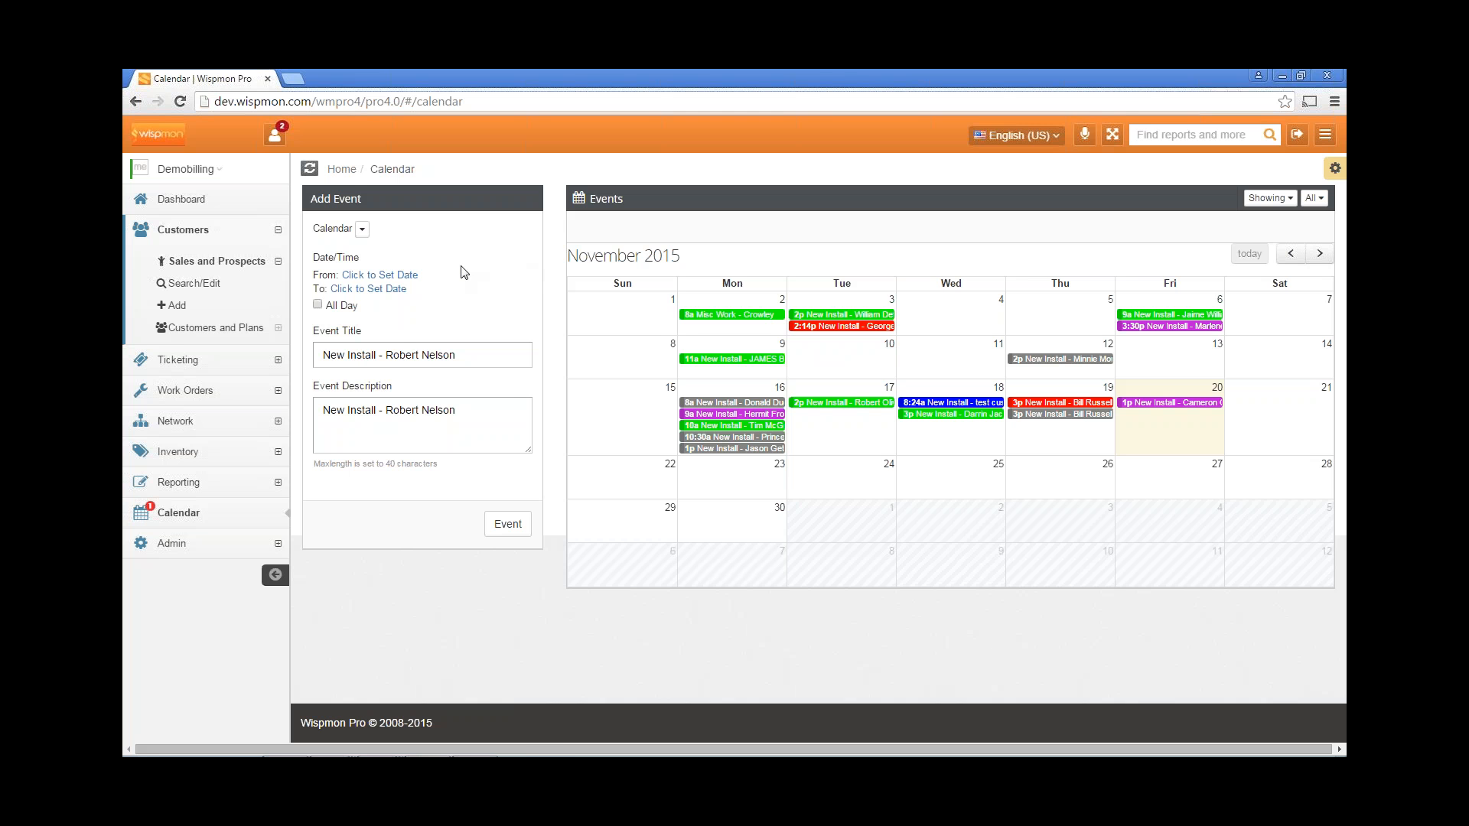
Set the event start to 11/23/2015 at 10:00 AM.
left_click(388, 280)
left_click(397, 313)
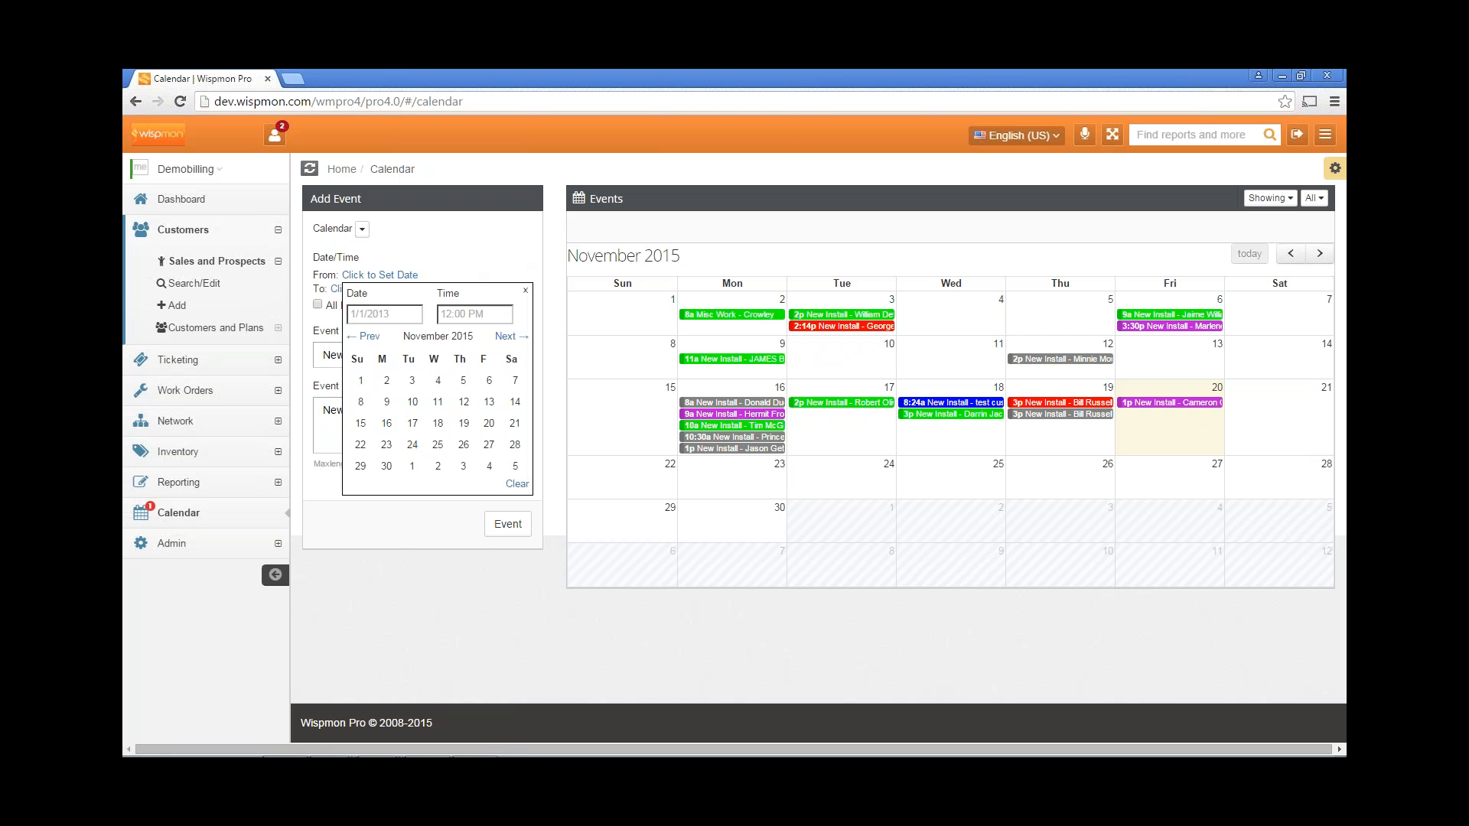
left_click(387, 444)
left_click(390, 275)
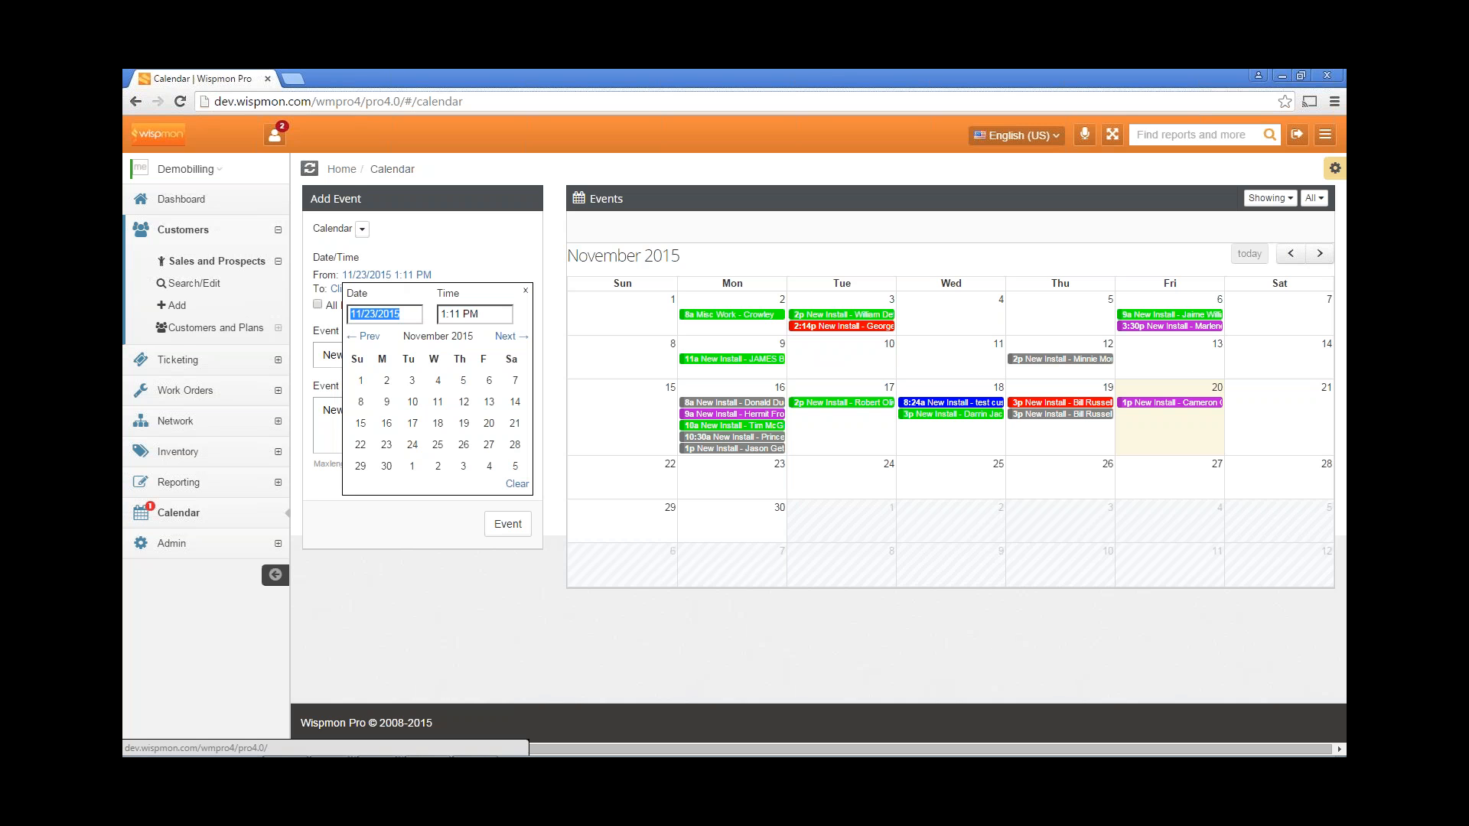
left_click_drag(460, 313, 440, 315)
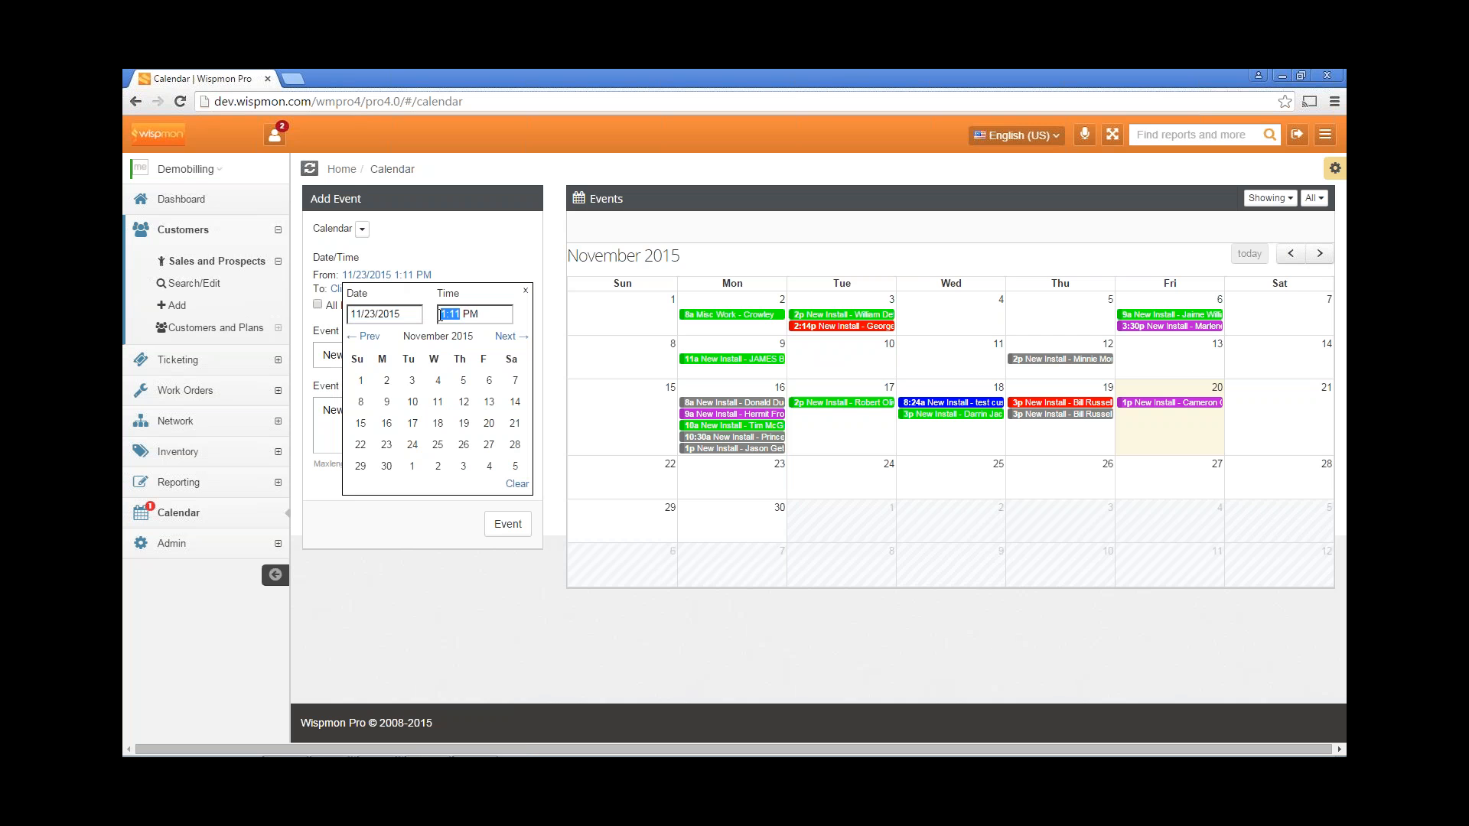
type("10:00")
left_click_drag(469, 314, 496, 322)
type("AM")
left_click(483, 263)
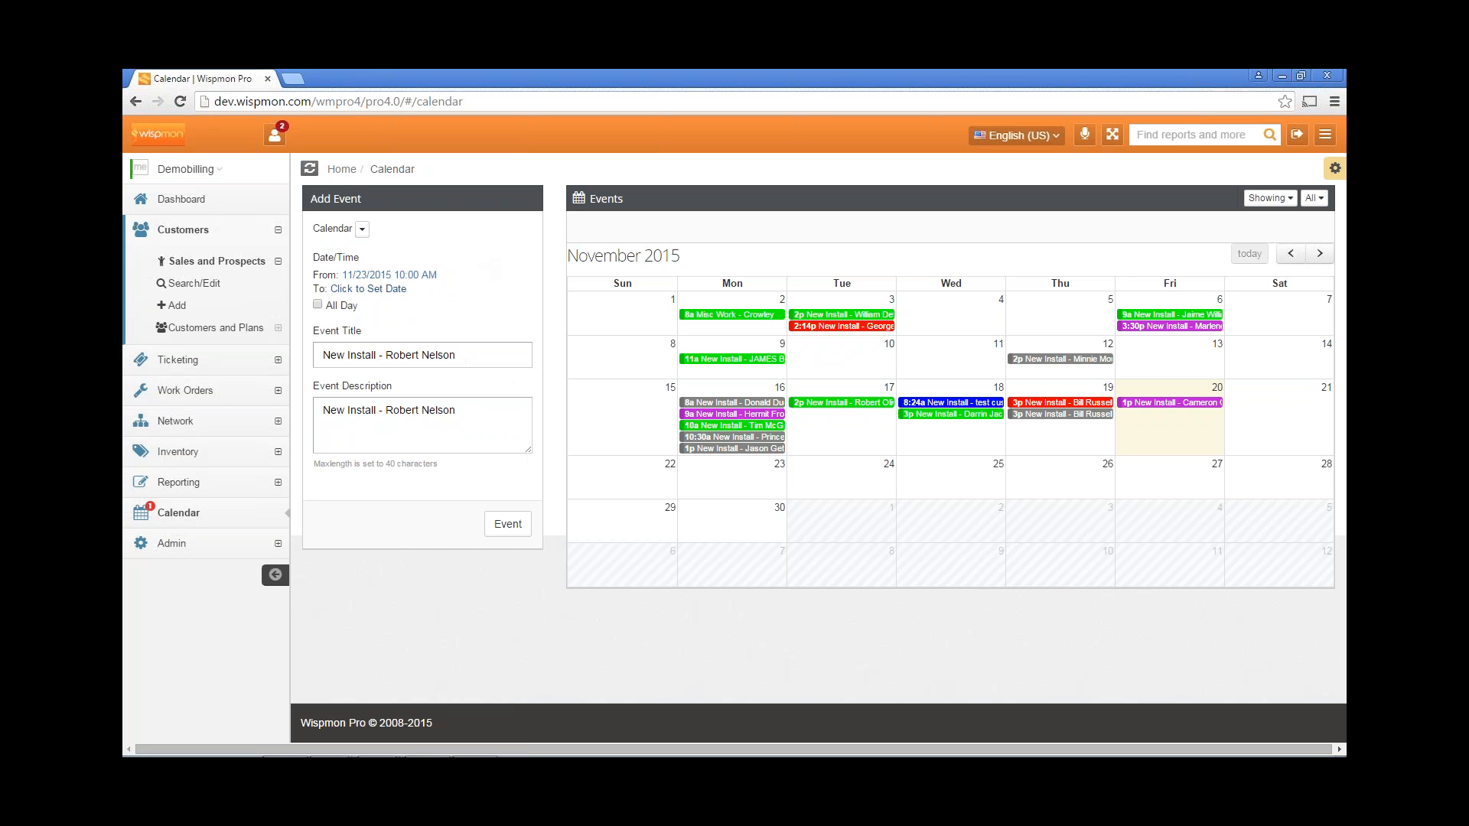
Set the event end to 11/23/2015 at 11:30 AM.
left_click(383, 296)
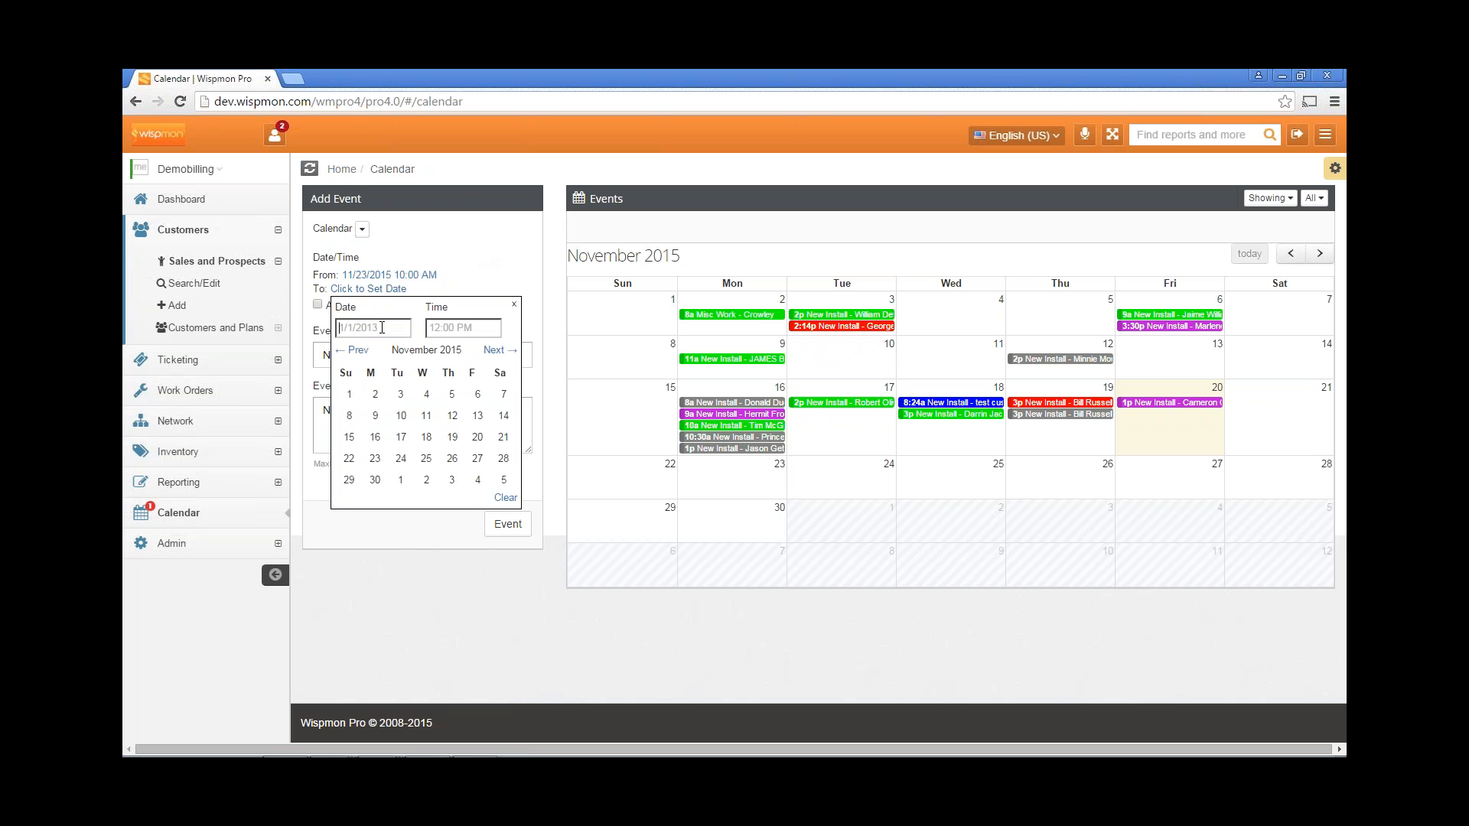
left_click(375, 458)
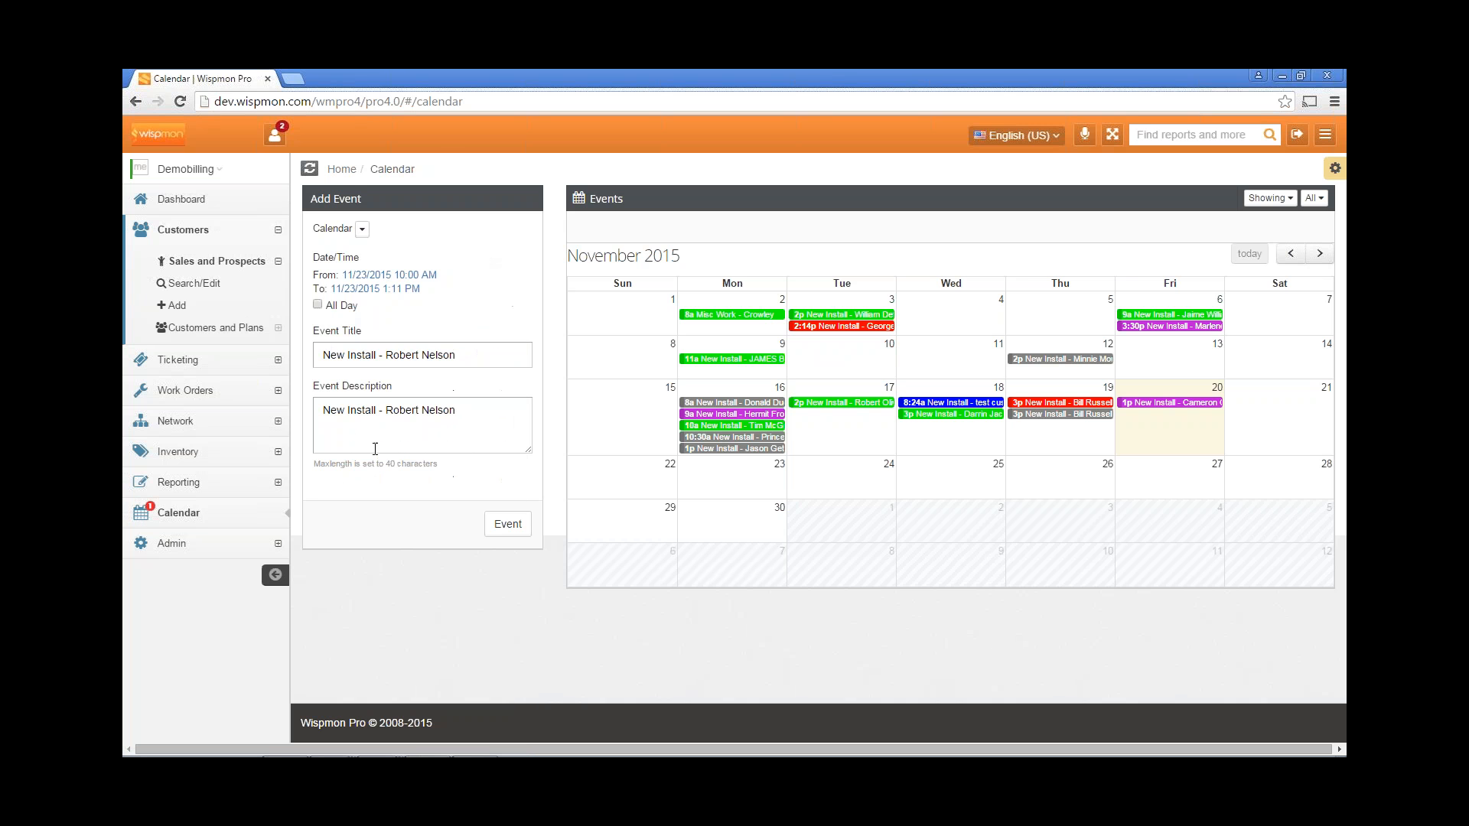
left_click(401, 292)
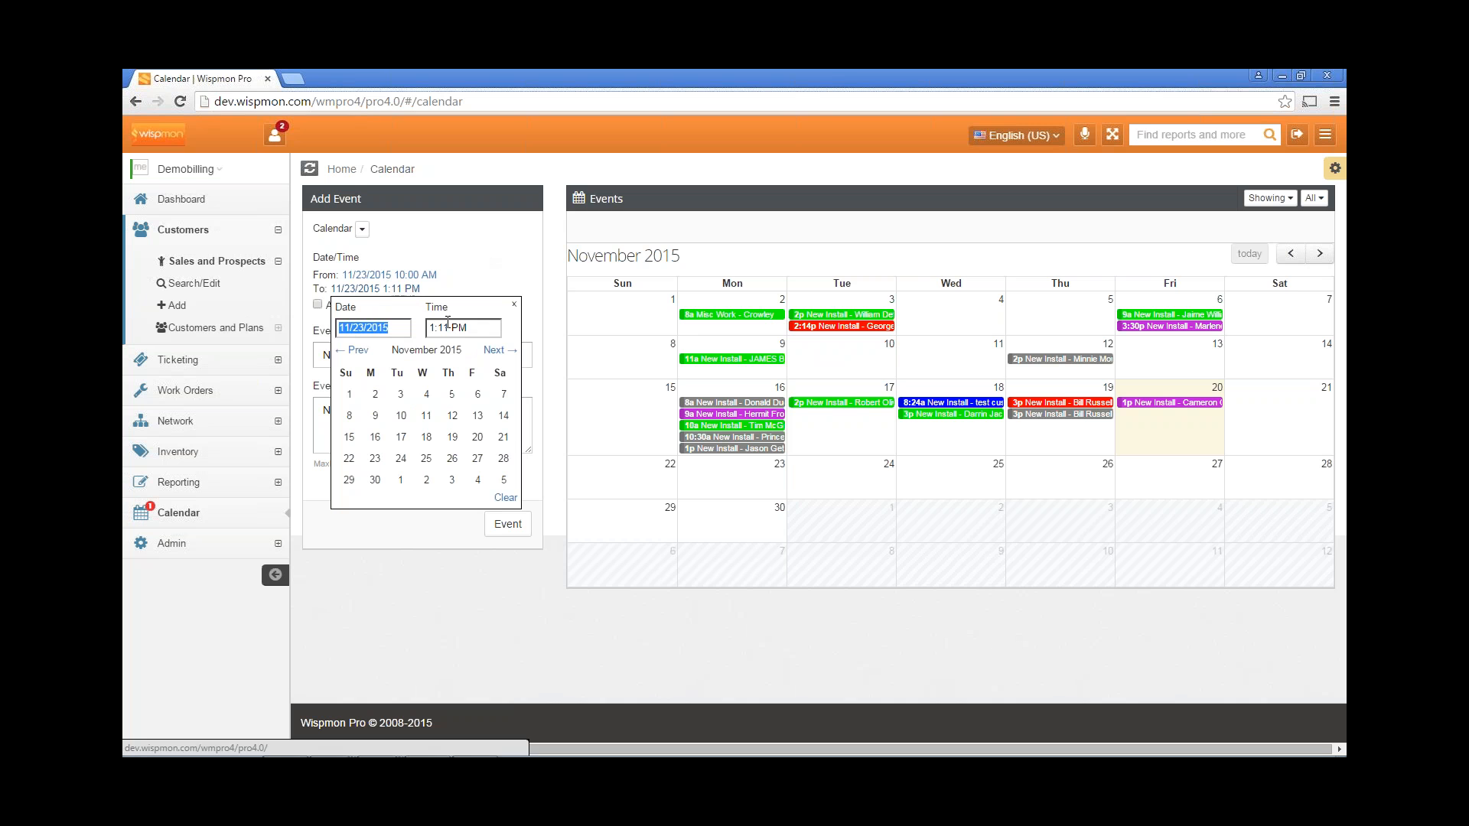
left_click(471, 327)
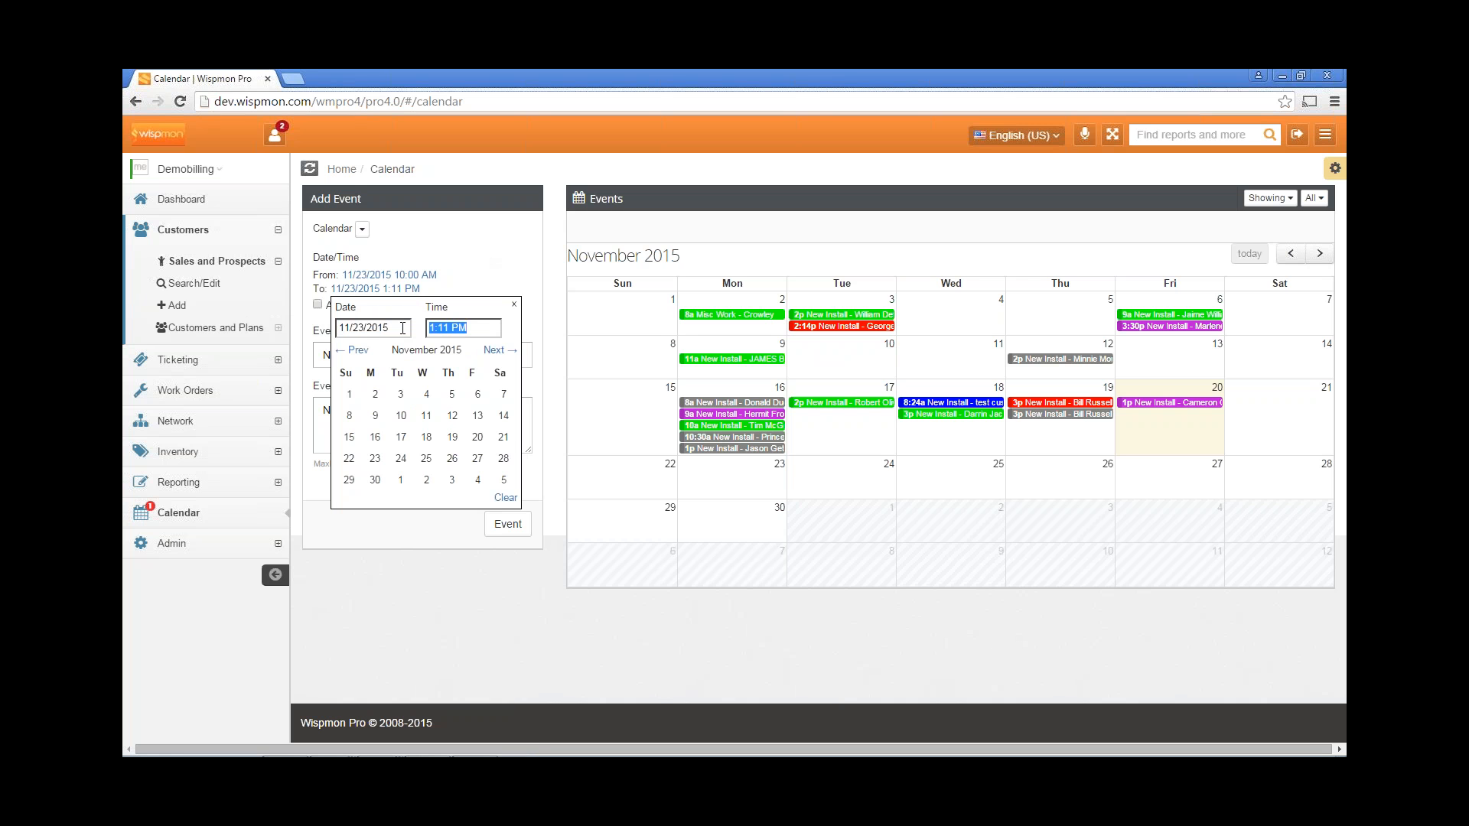
type("11:30 AM")
left_click(463, 273)
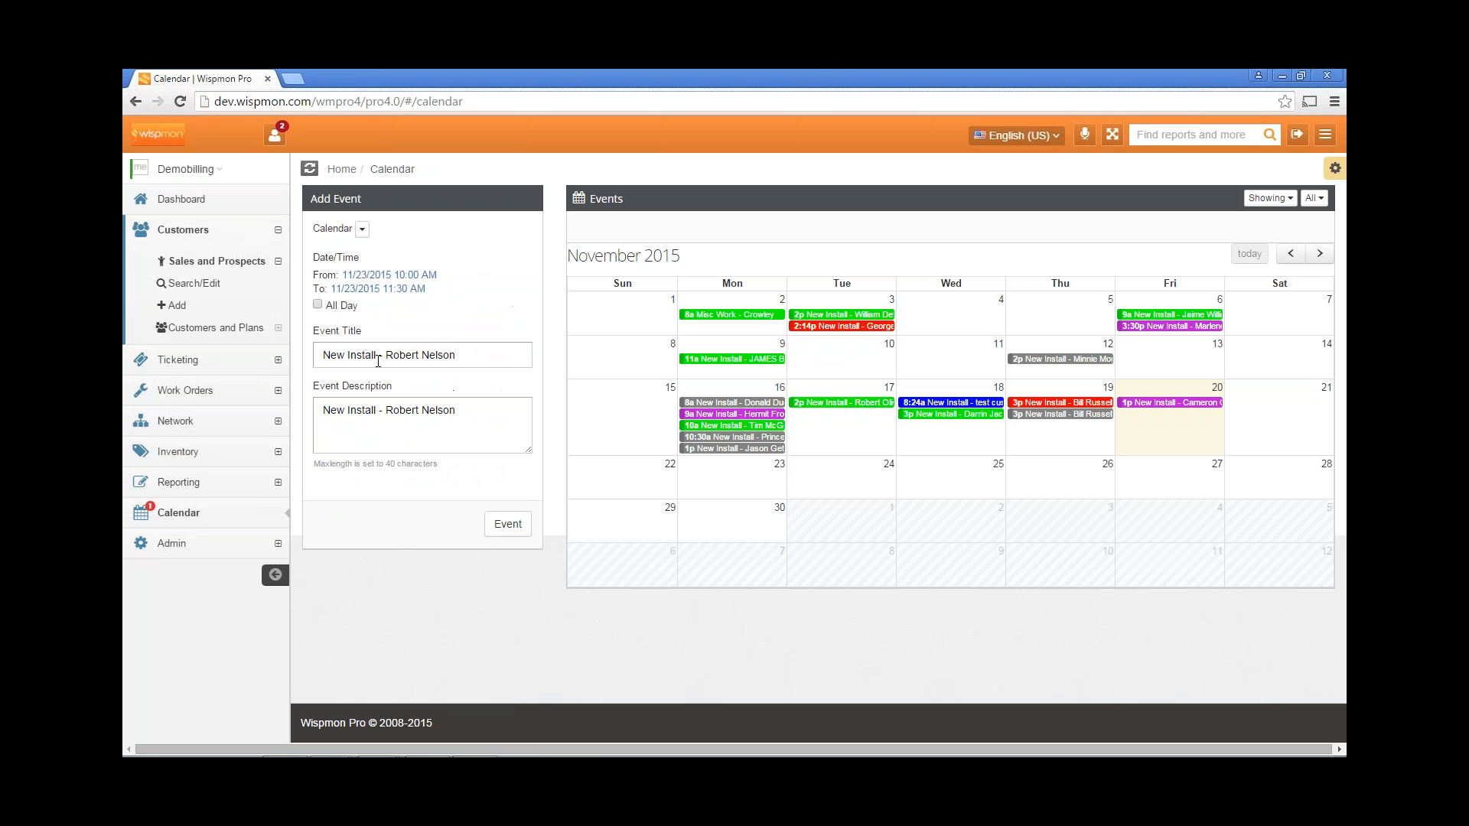
Put the install event on the unassigned calendar and create it, opening work order 66.
left_click(364, 231)
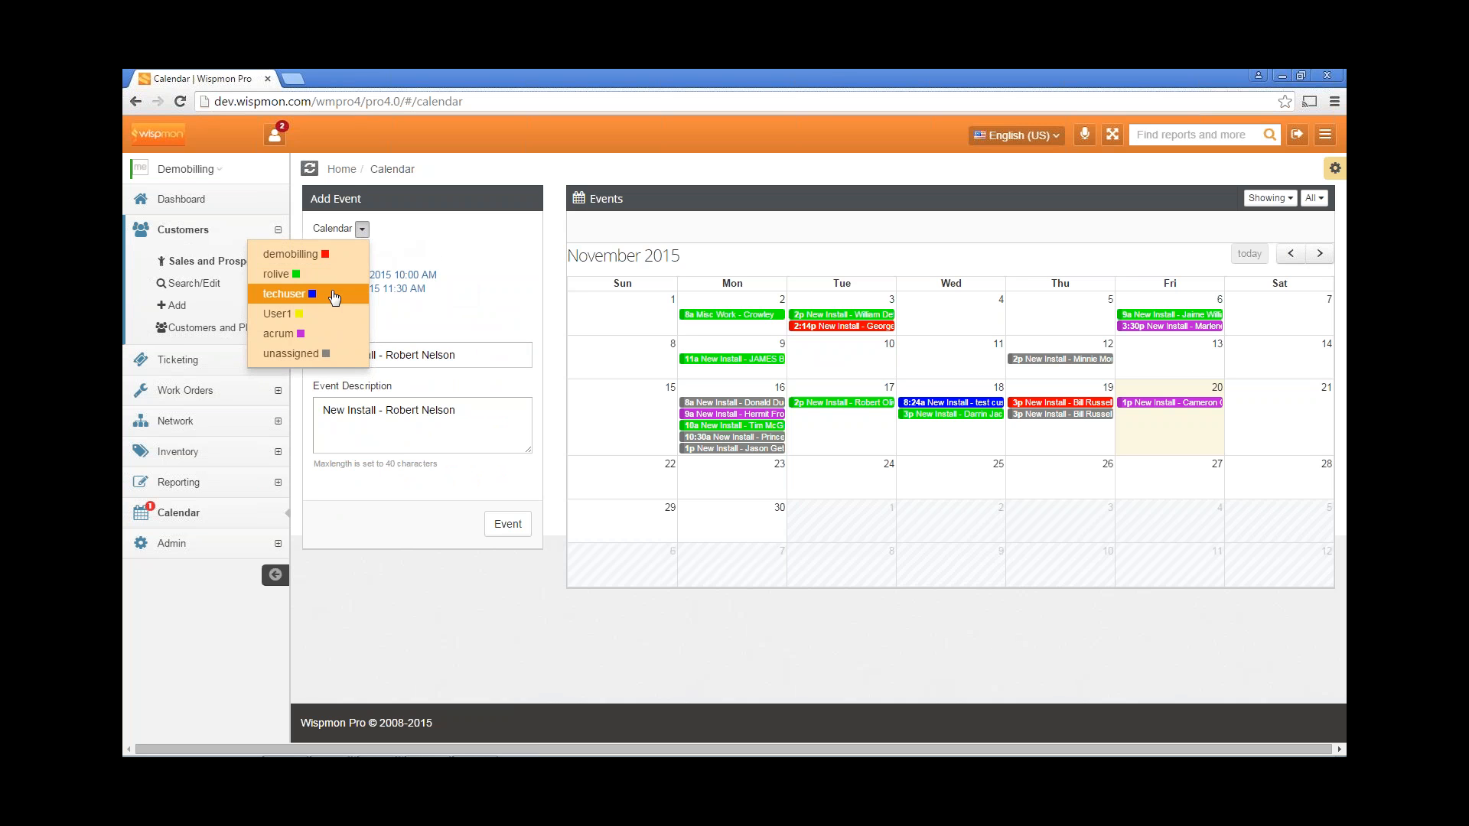
left_click(297, 356)
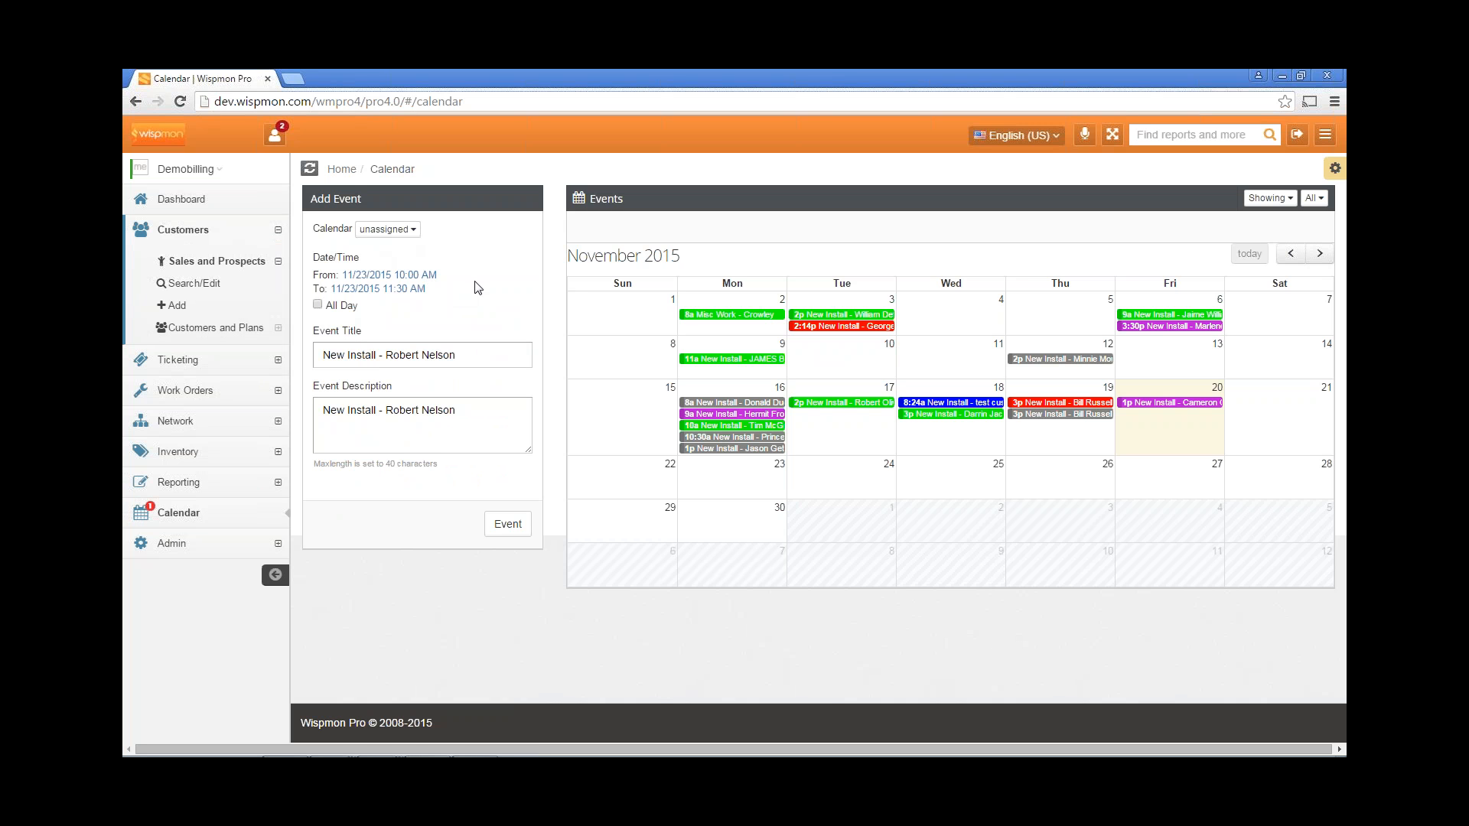
left_click(508, 526)
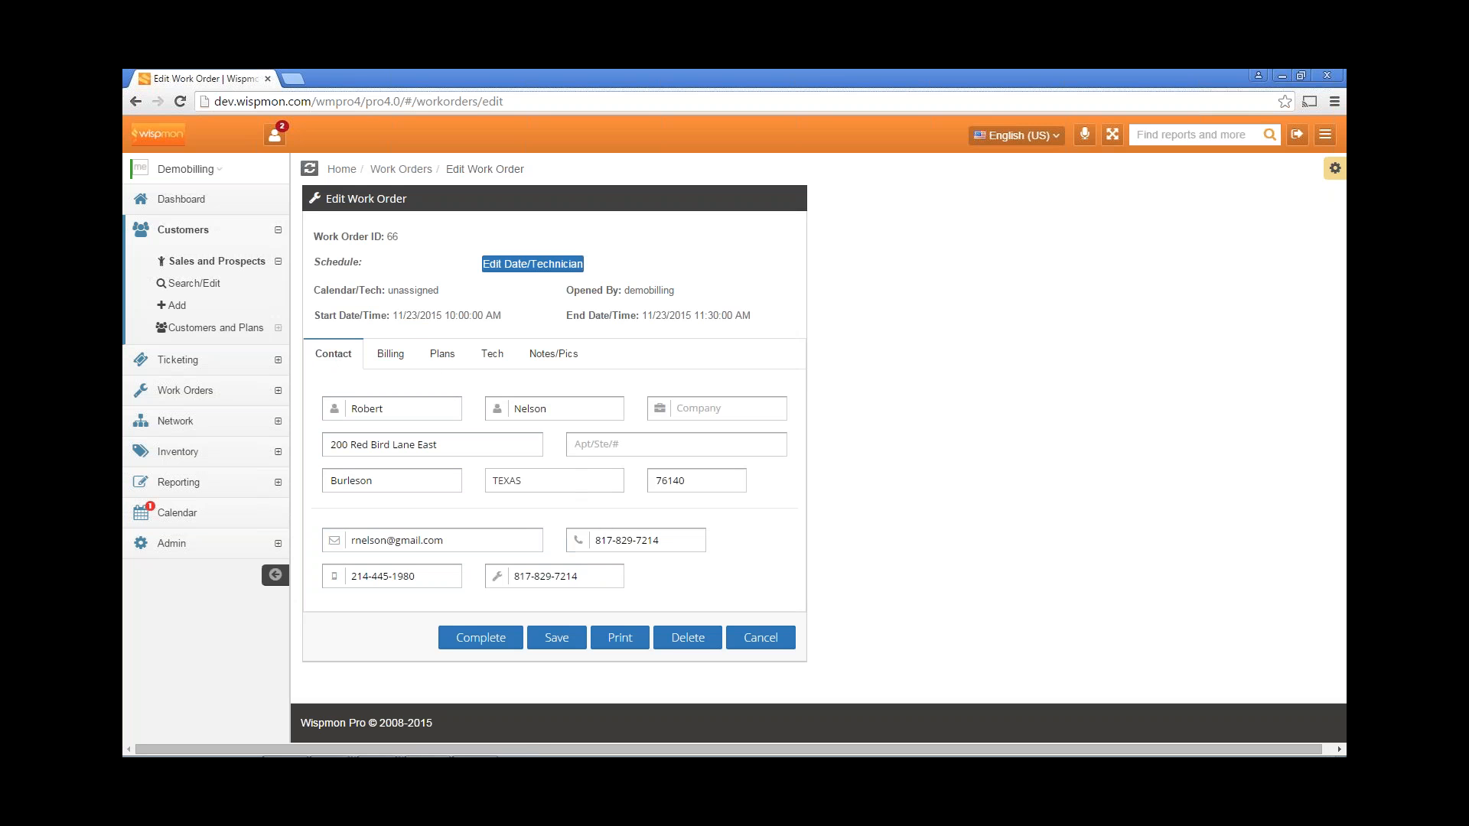
On the Billing tab, copy the contact details into the billing address.
left_click(382, 358)
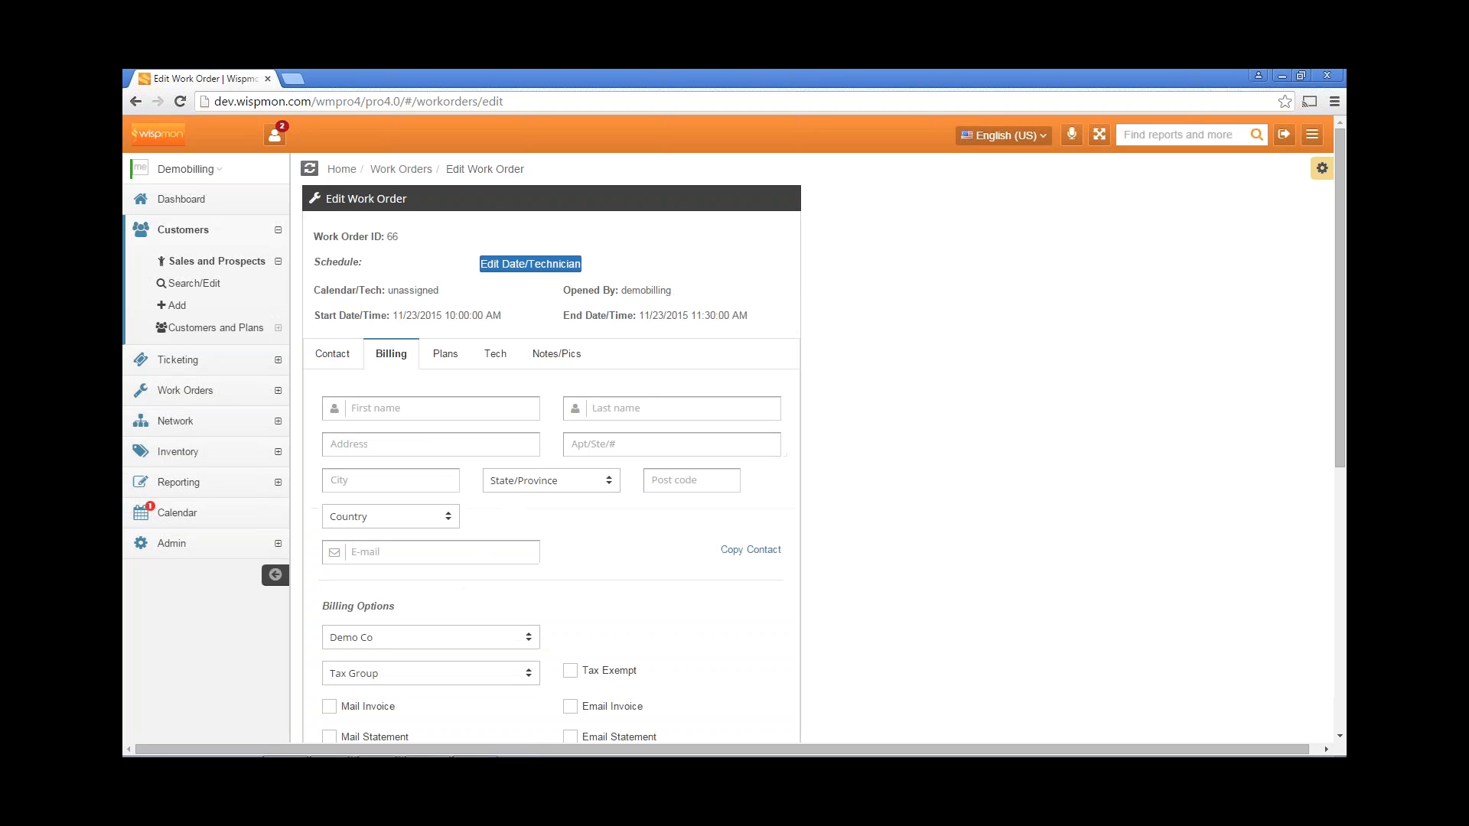
scroll(643, 367, "down", 1)
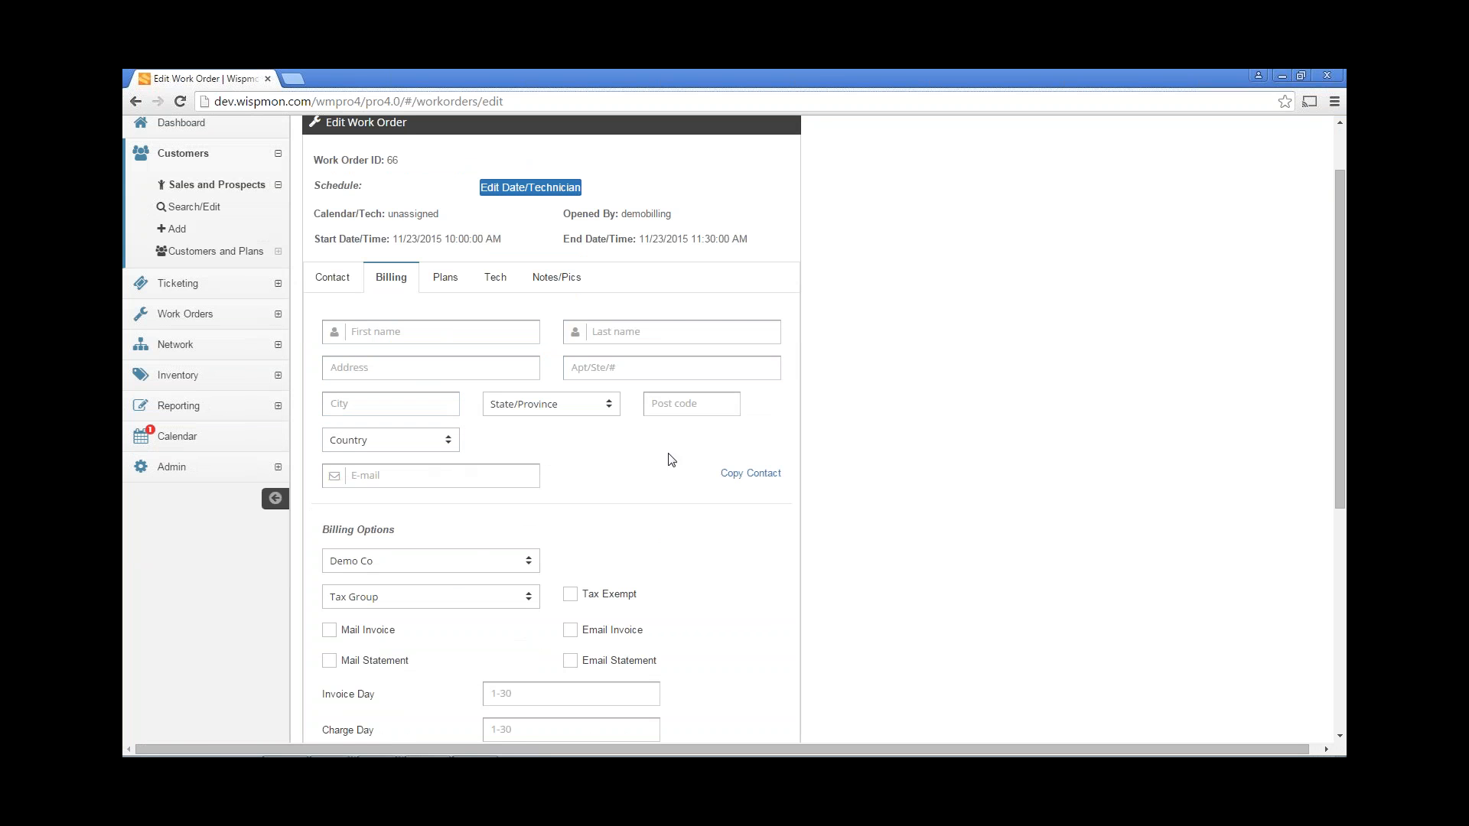
left_click(760, 481)
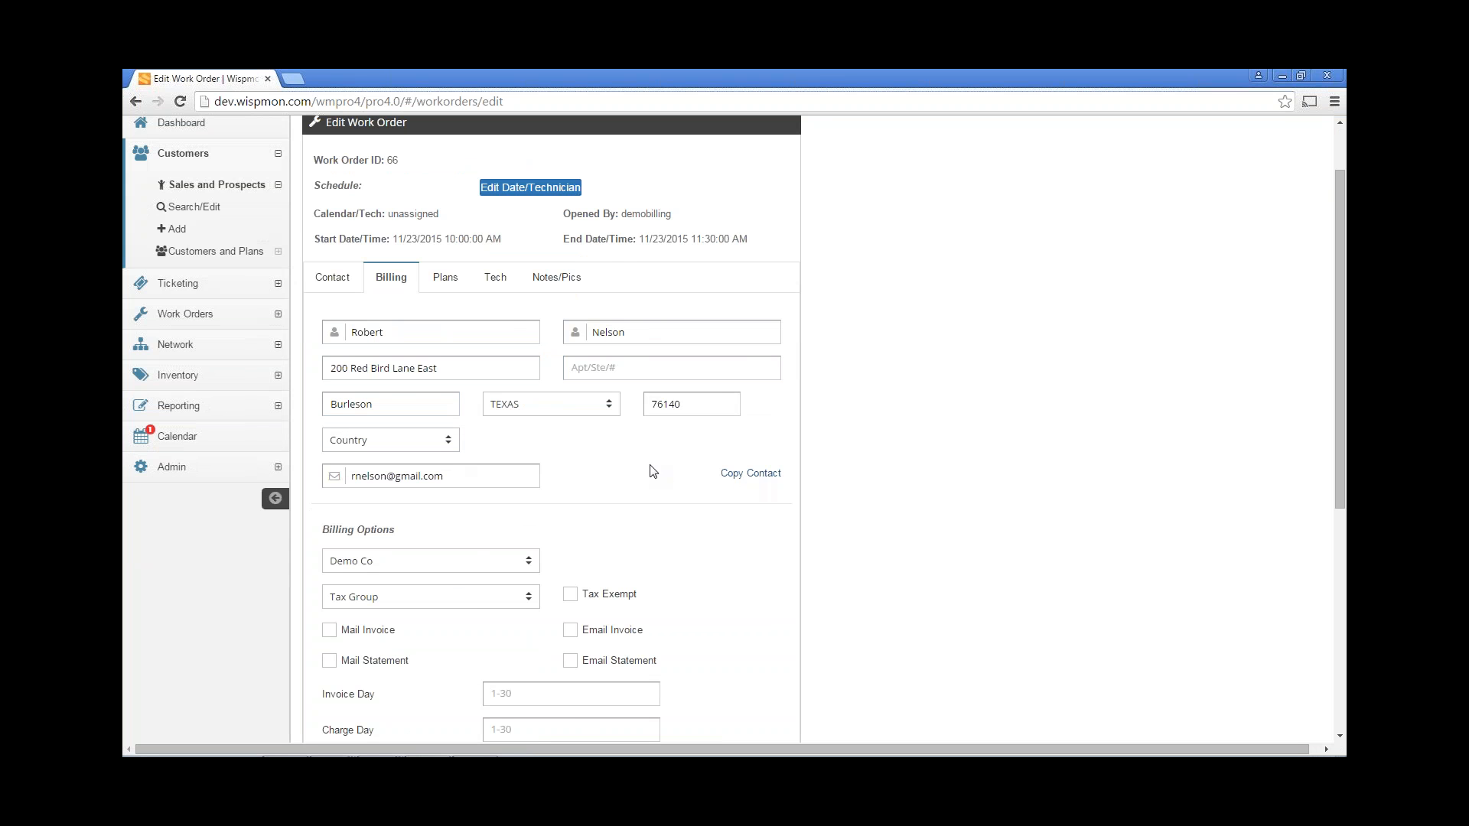
scroll(654, 478, "down", 1)
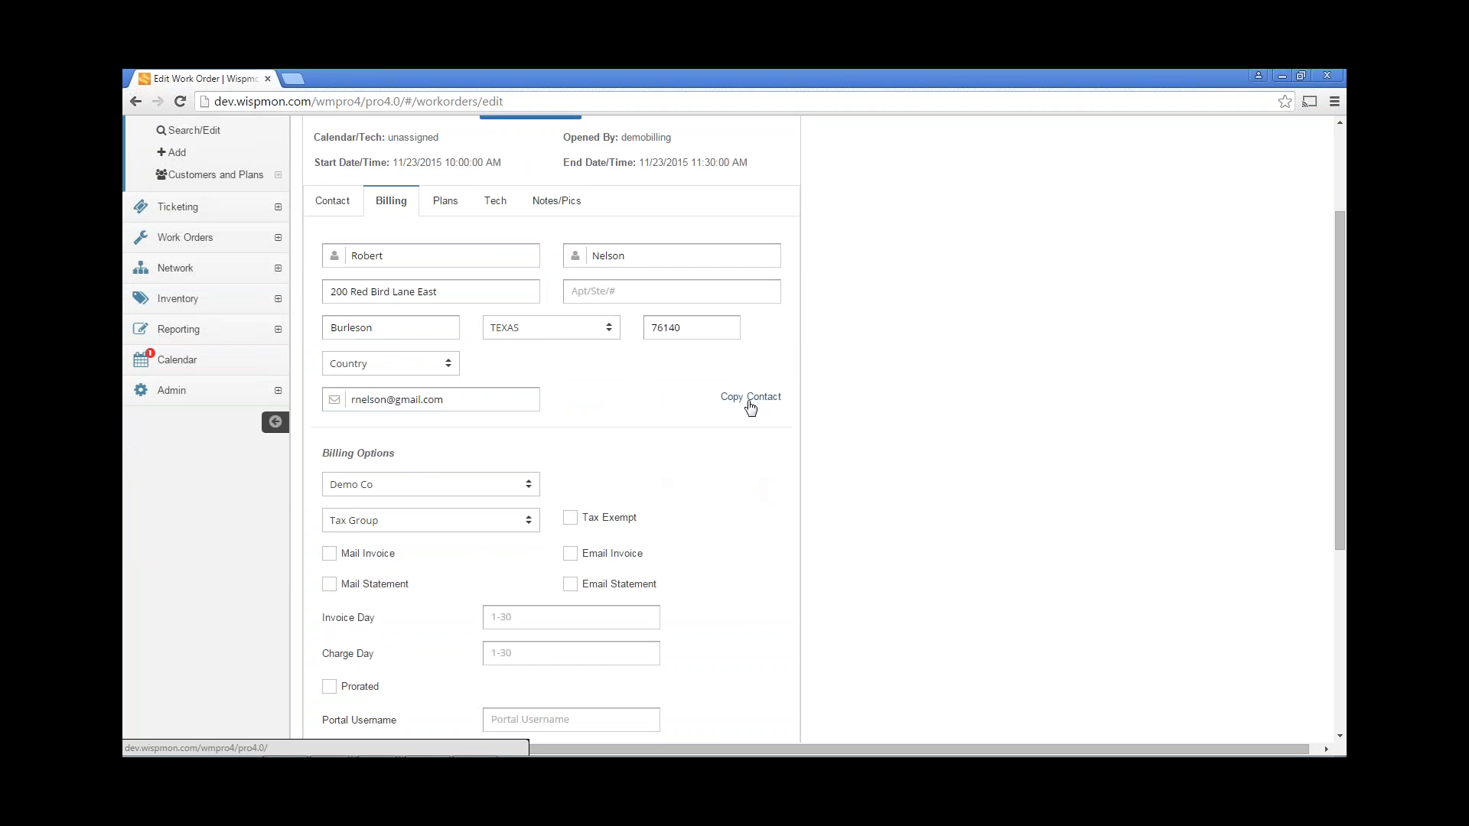
scroll(591, 415, "down", 1)
Bill through Demo Co with only Email Statement checked for delivery.
left_click(412, 412)
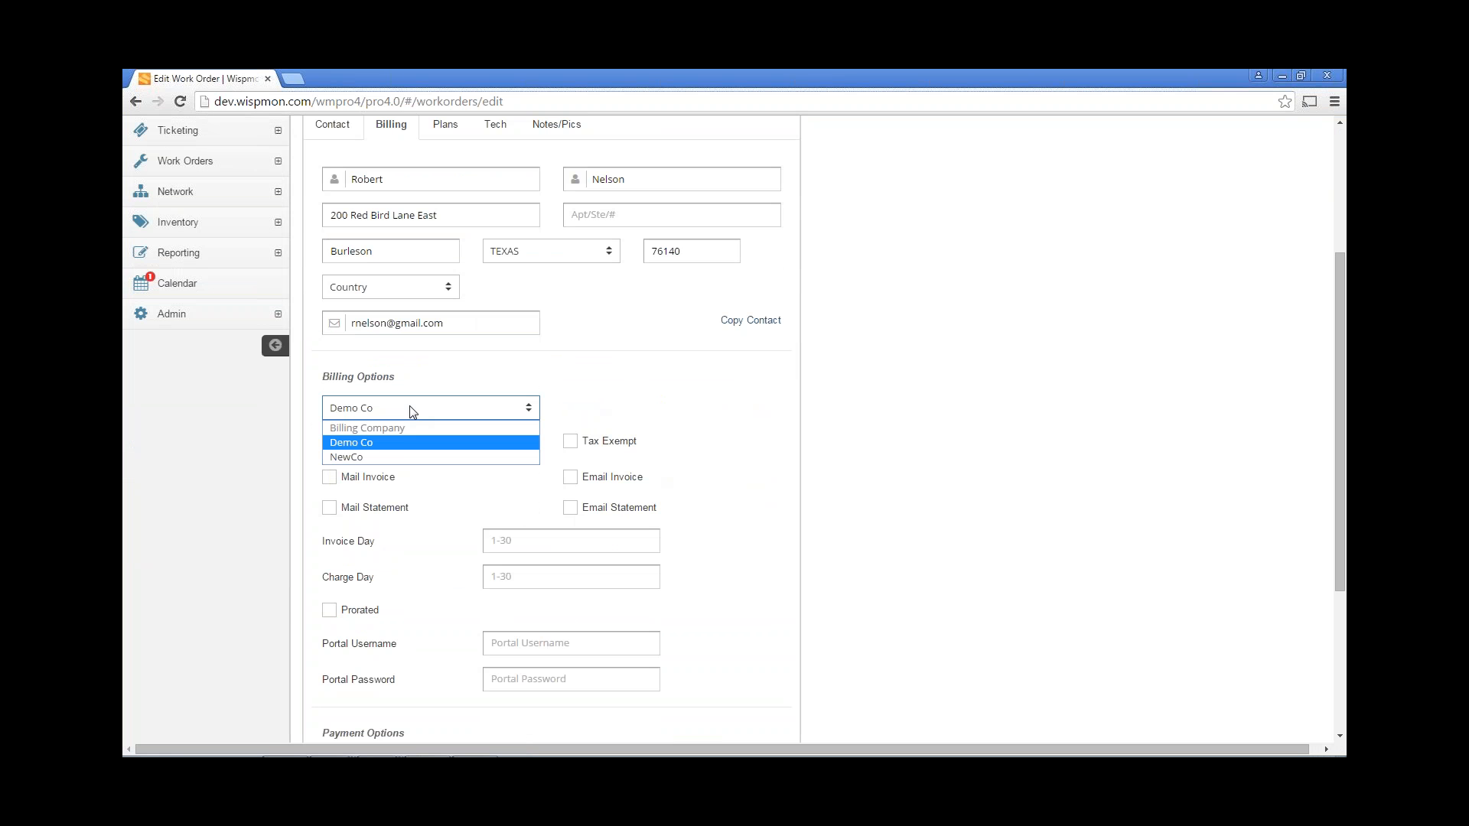
left_click(394, 451)
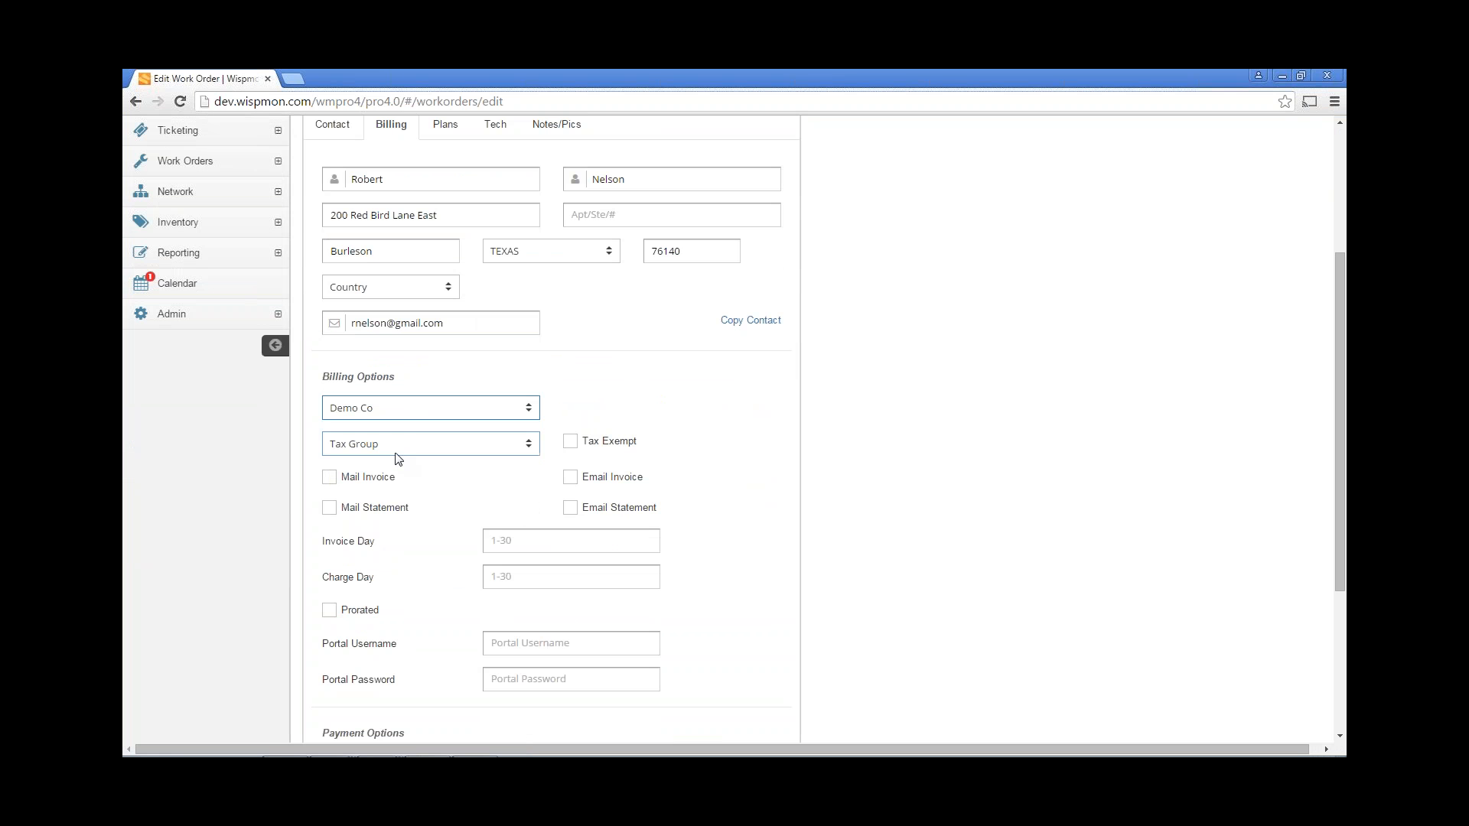
left_click(404, 416)
left_click(392, 439)
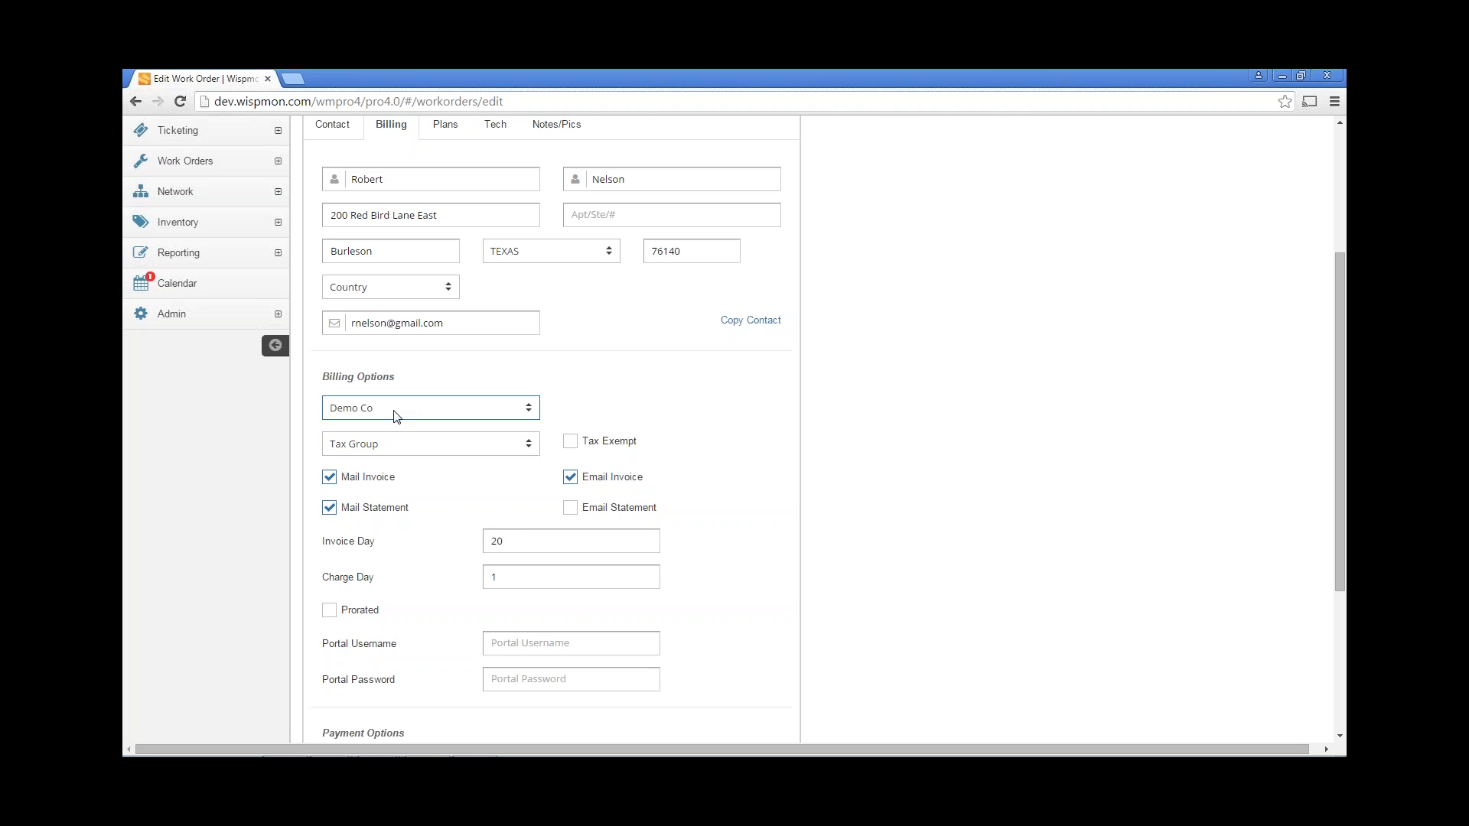
left_click(329, 476)
left_click(329, 509)
left_click(571, 477)
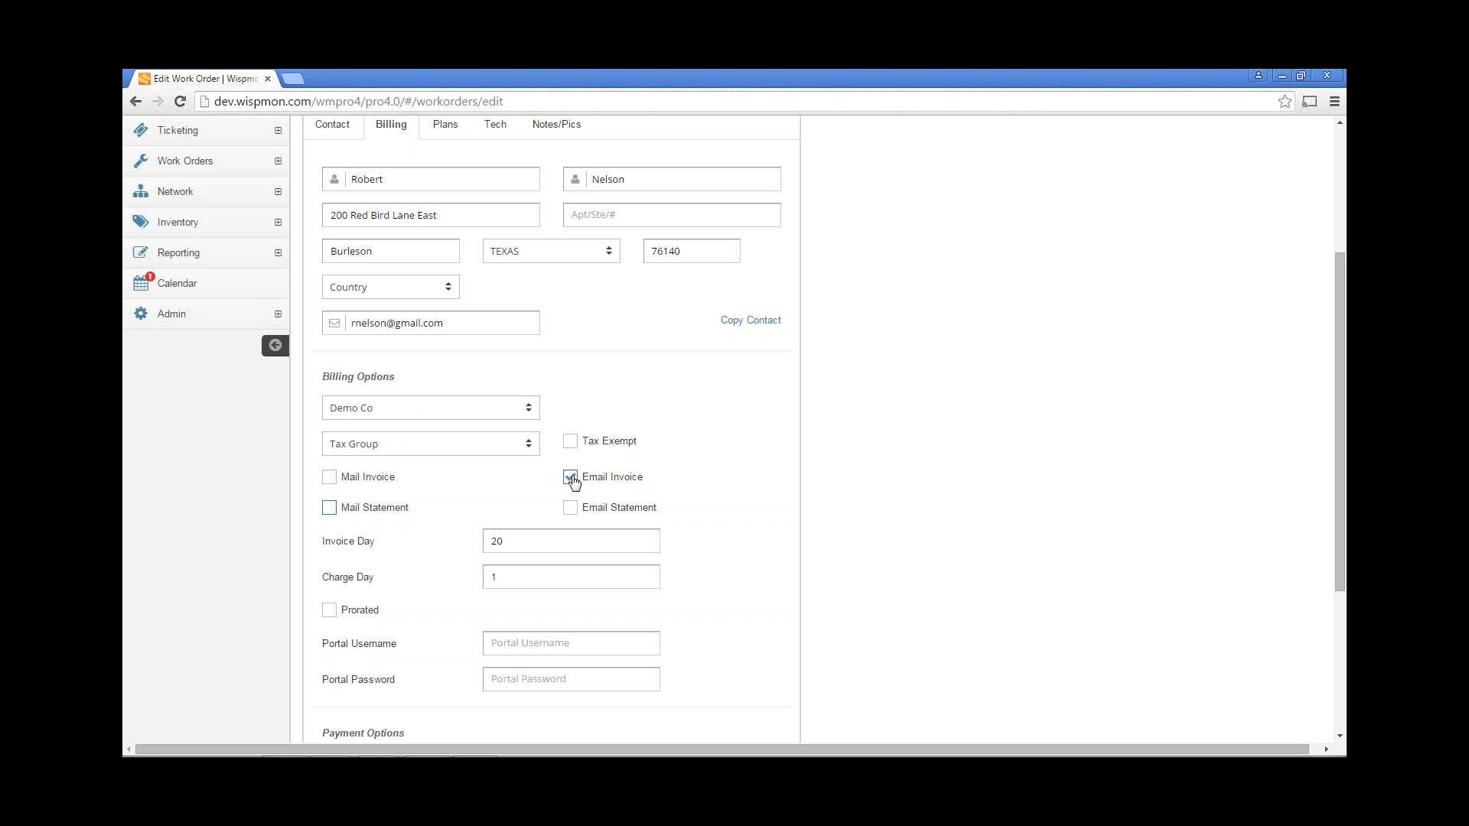
left_click(571, 508)
scroll(763, 429, "down", 1)
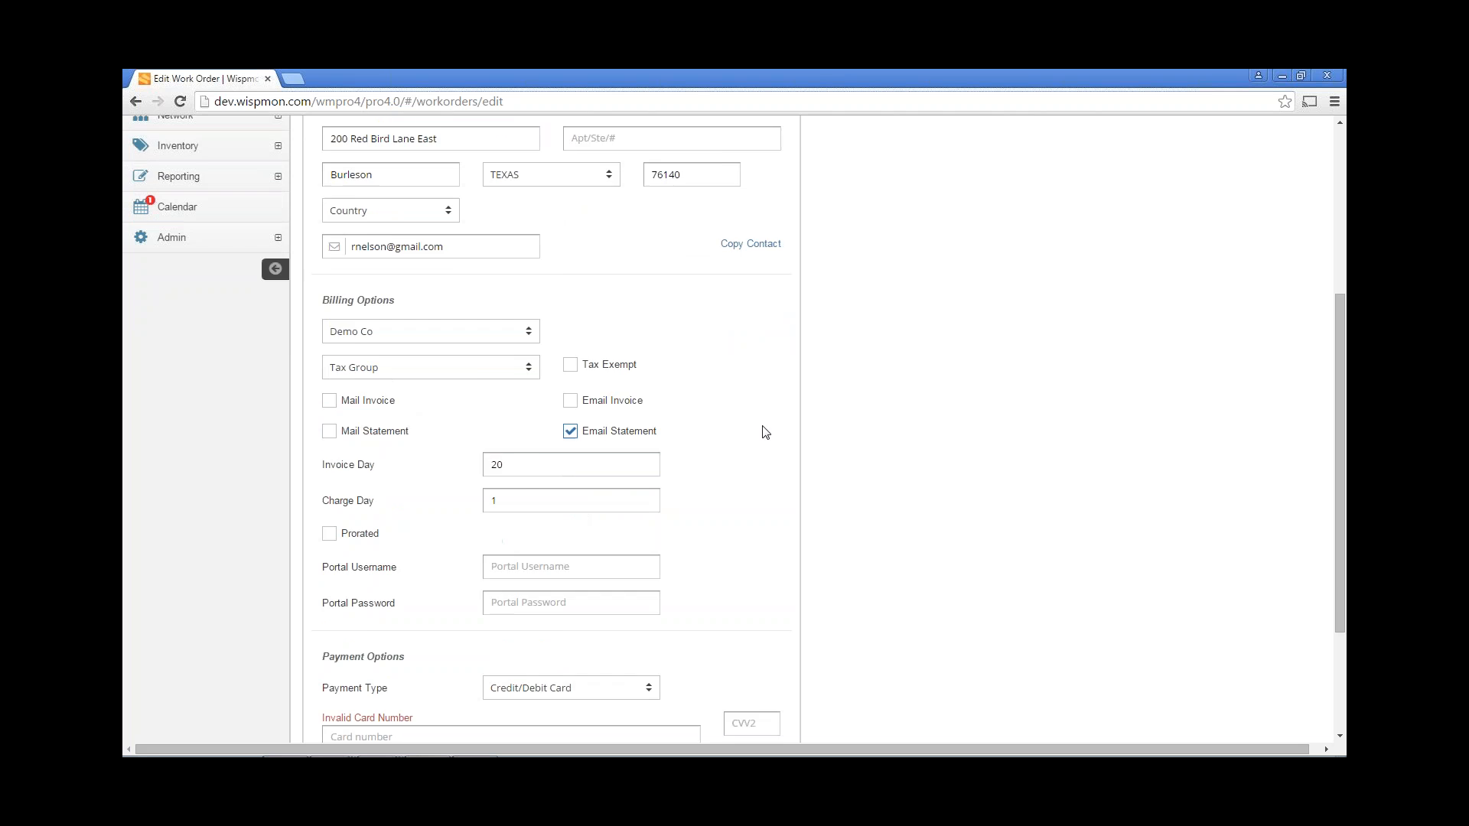
Set invoice day to 20 and charge day to 1, and tick Prorated.
scroll(571, 431, "down", 1)
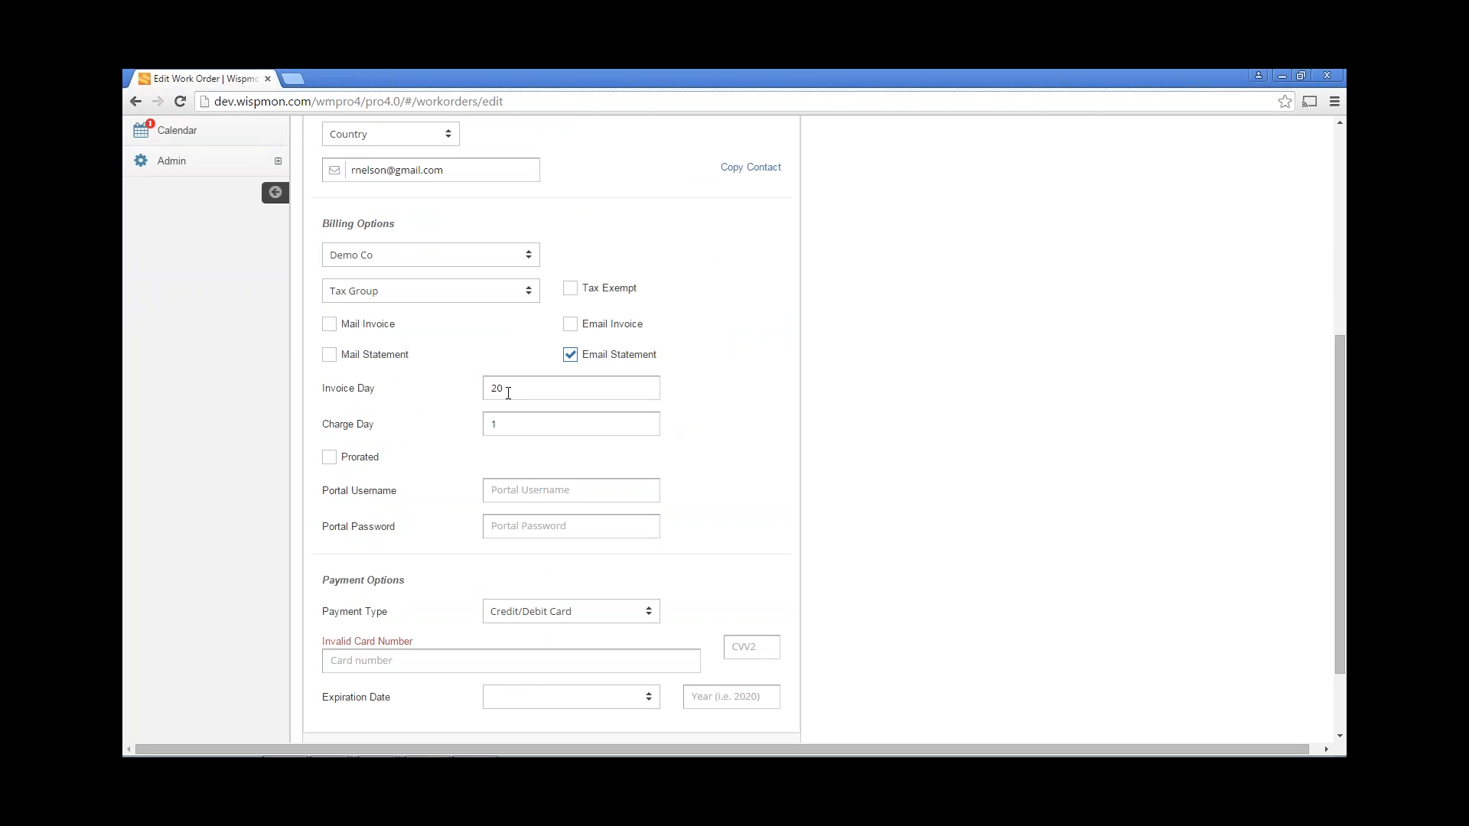
double_click(508, 394)
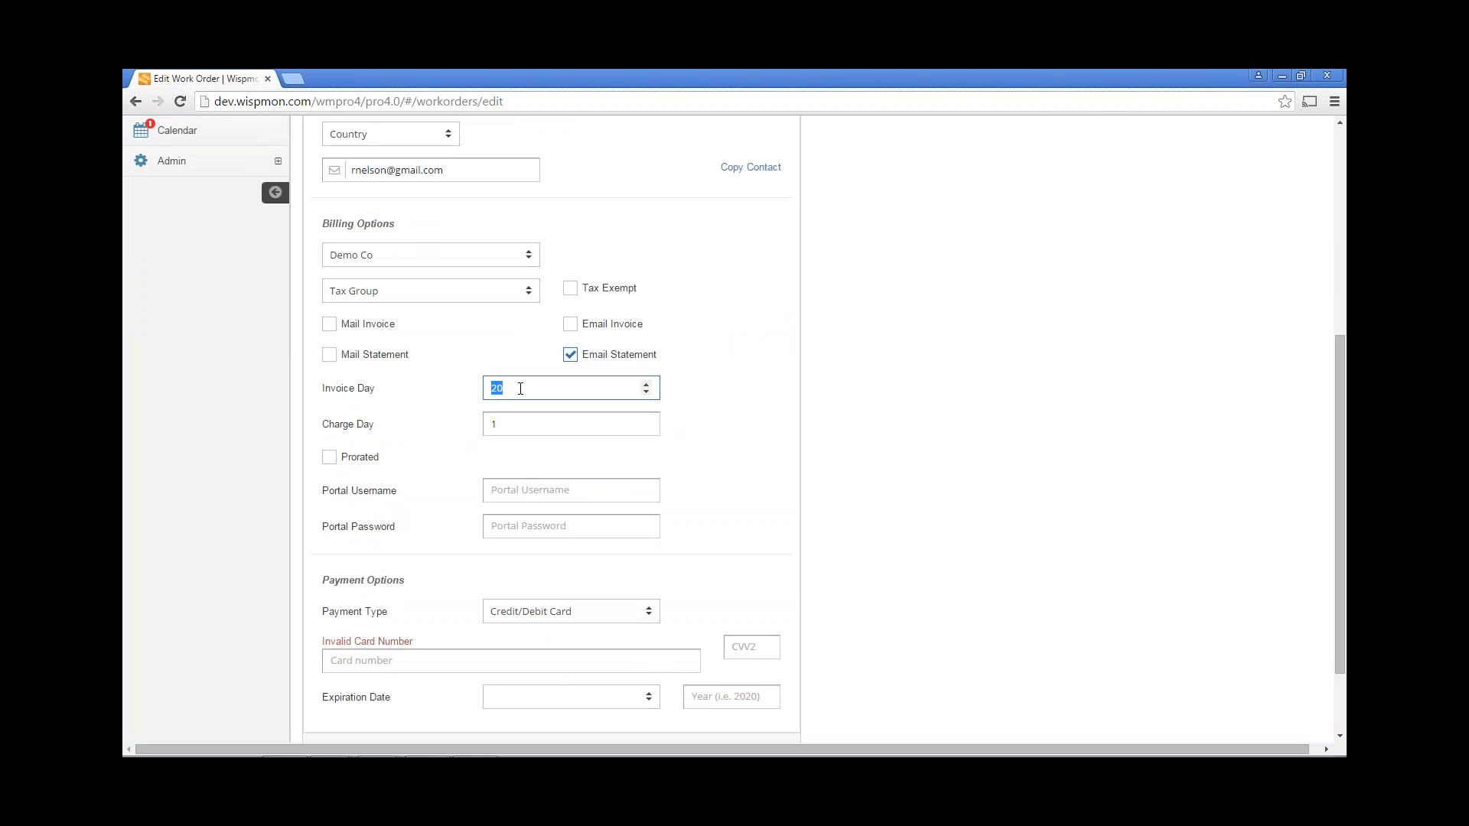
type("23")
key("Tab")
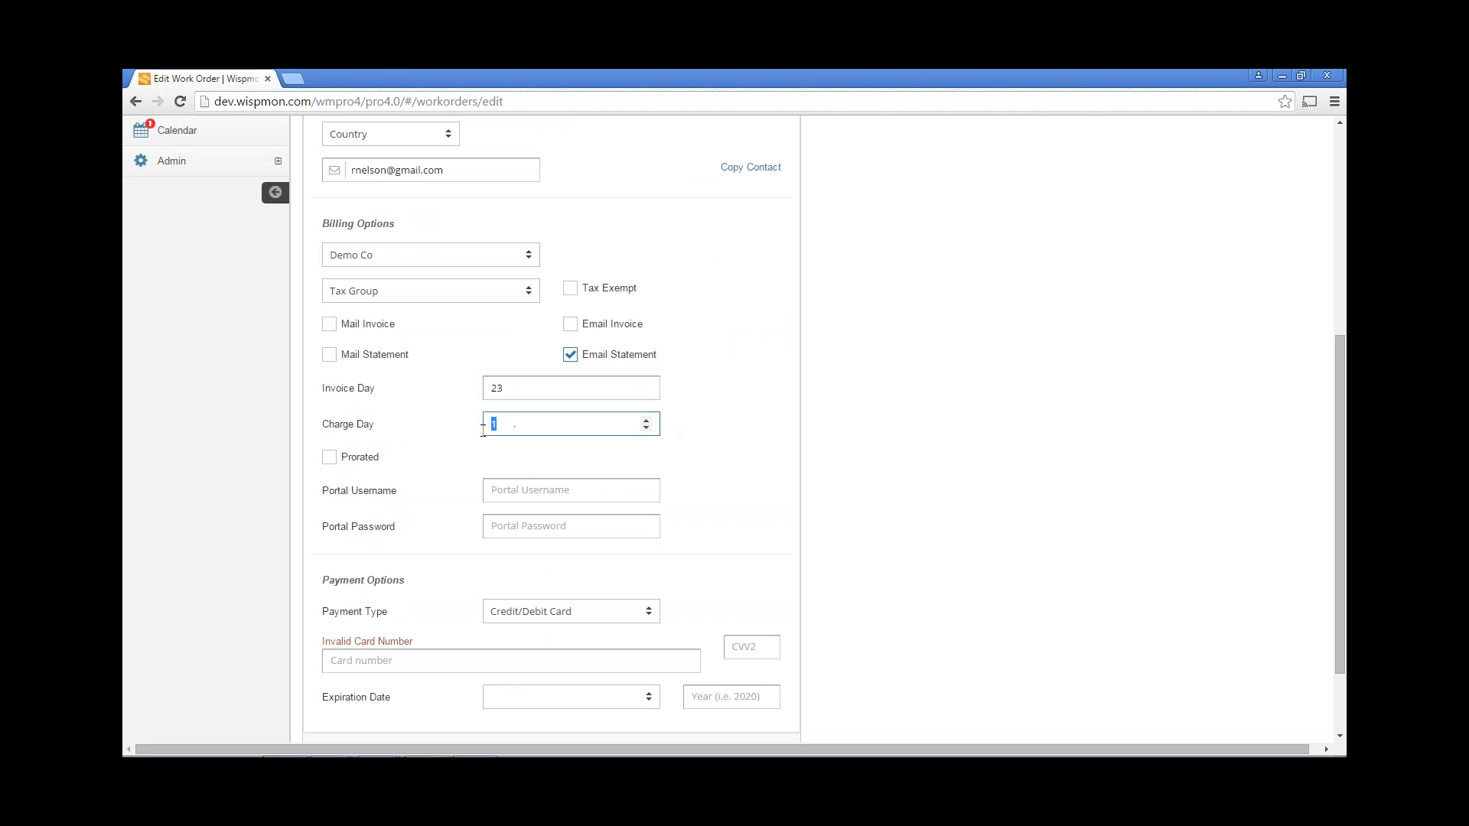
type("23")
double_click(496, 388)
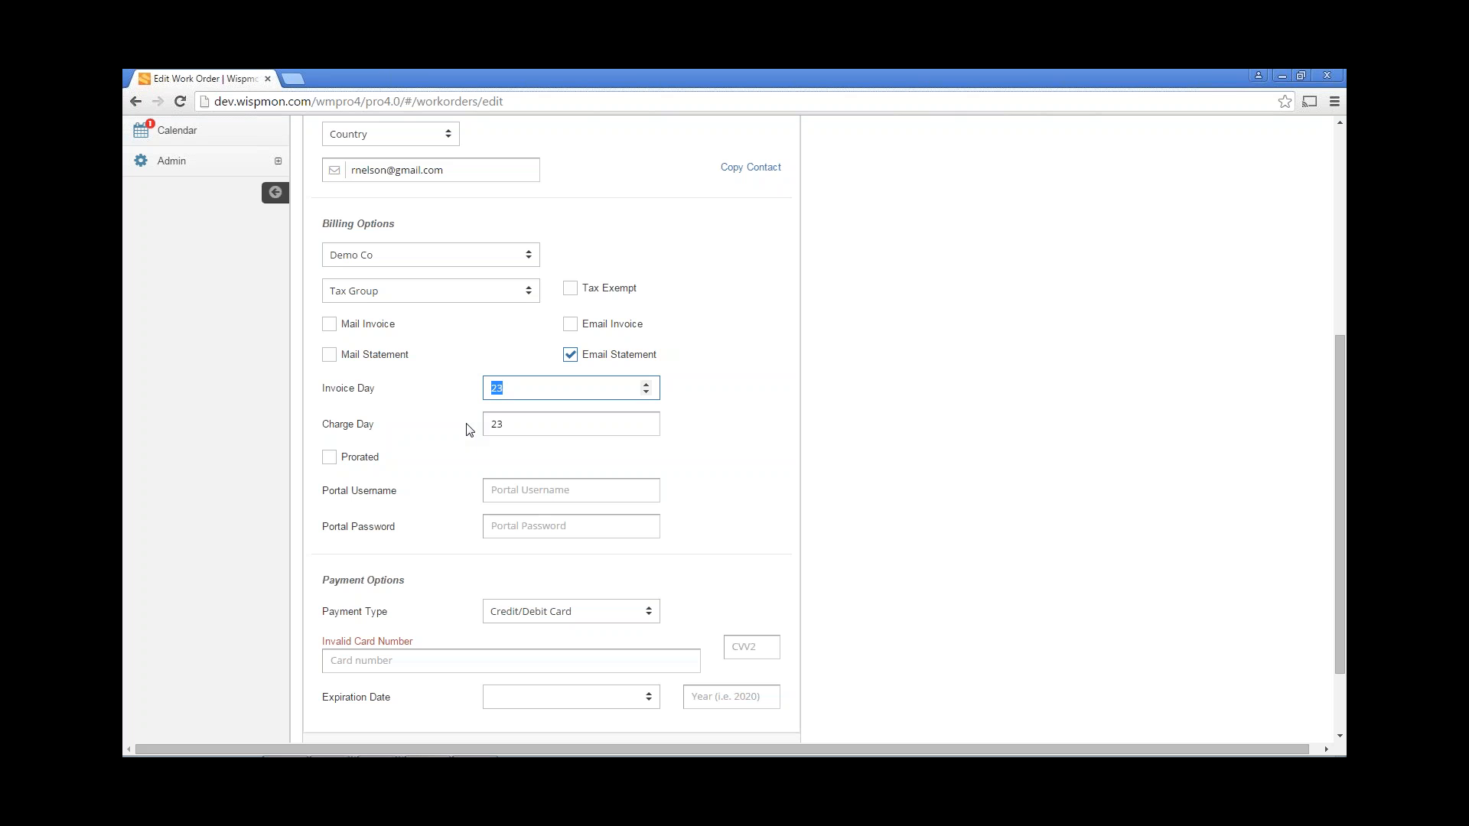
type("16")
key("ctrl+a")
type("20")
key("Tab")
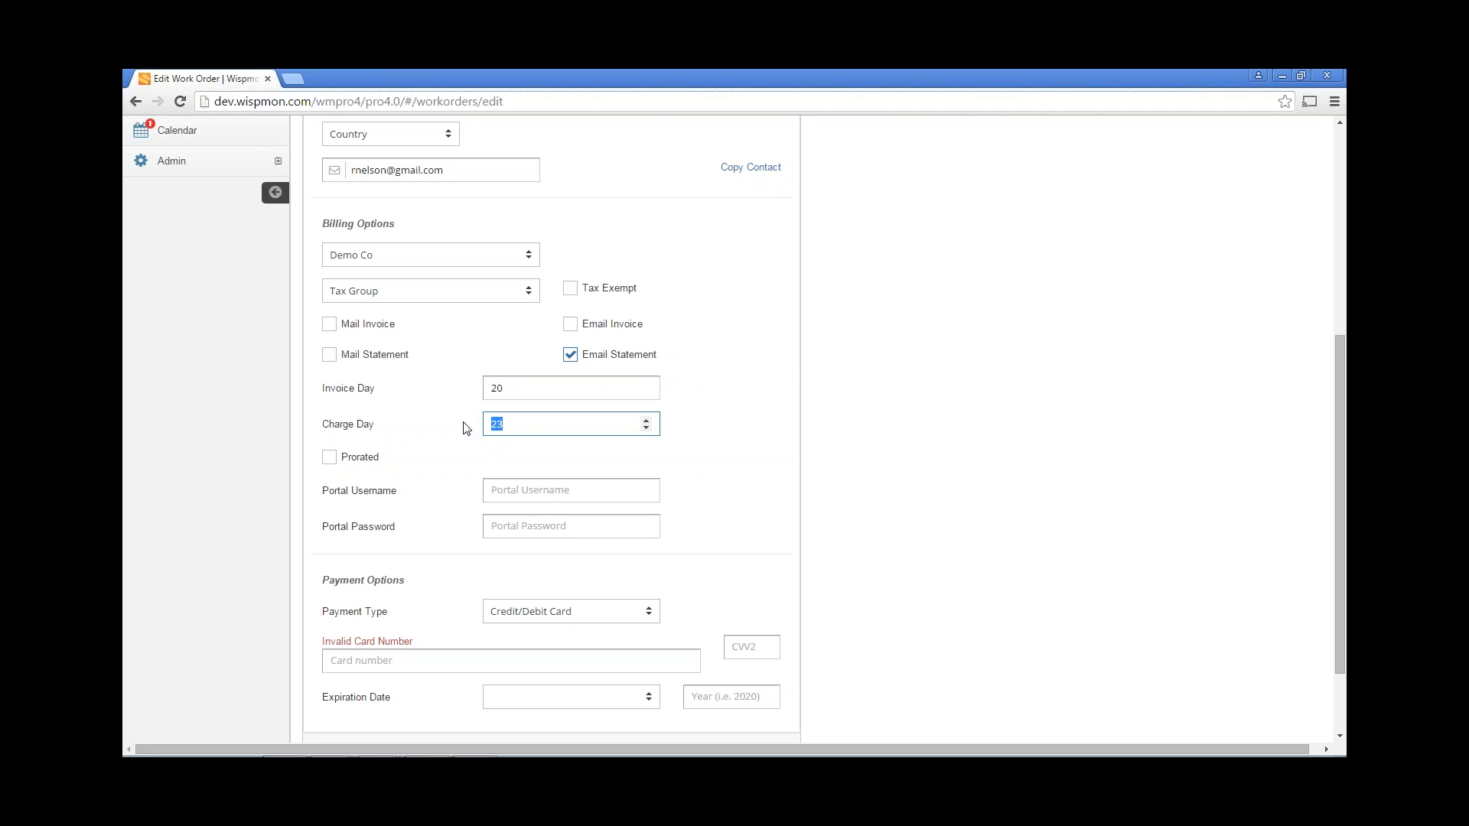
type("1")
left_click(329, 457)
Enter a portal username and portal password for the customer.
scroll(416, 399, "down", 1)
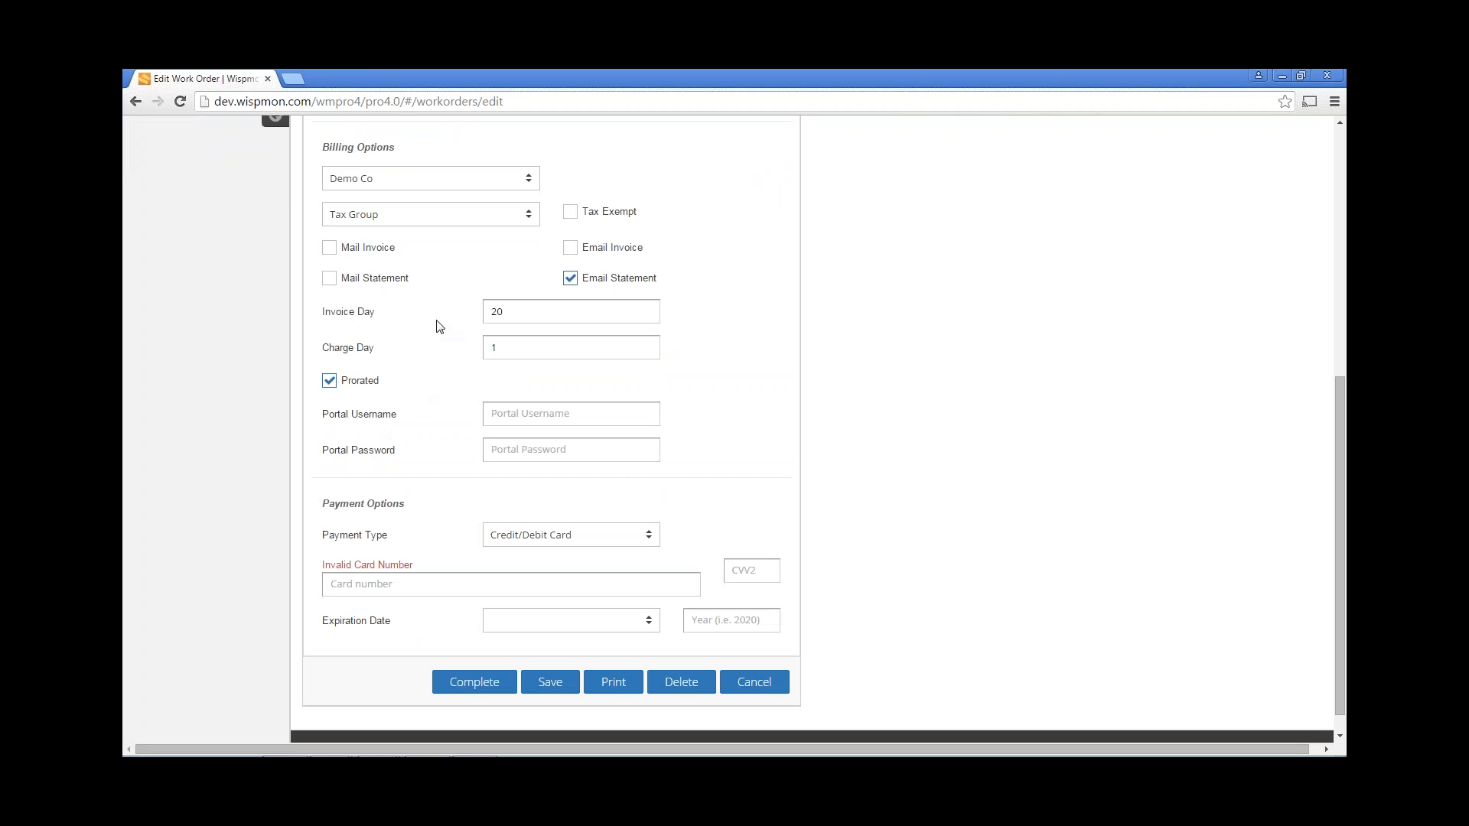
left_click(511, 344)
double_click(503, 316)
left_click(538, 419)
type("Username")
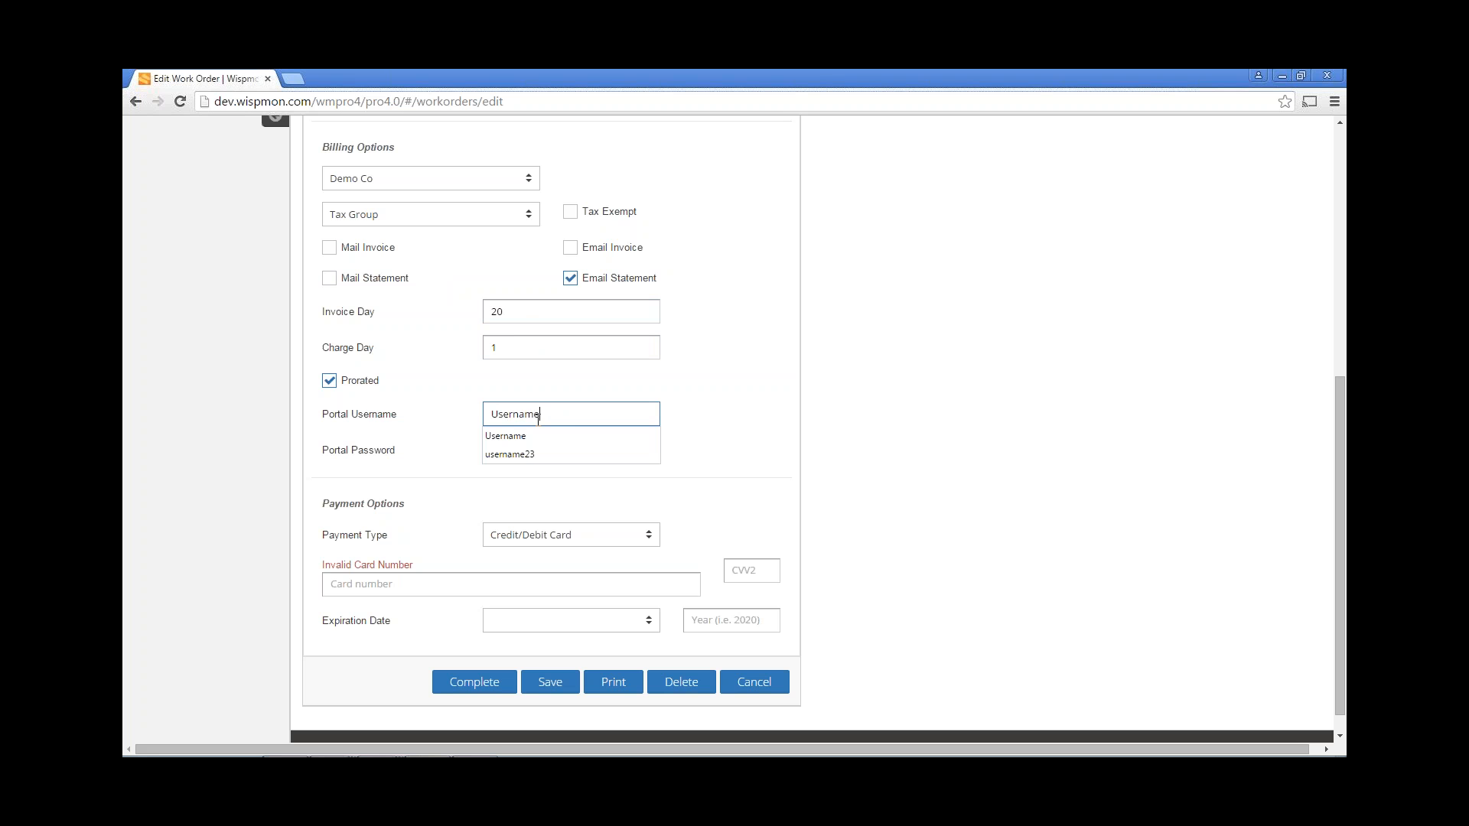
type("15")
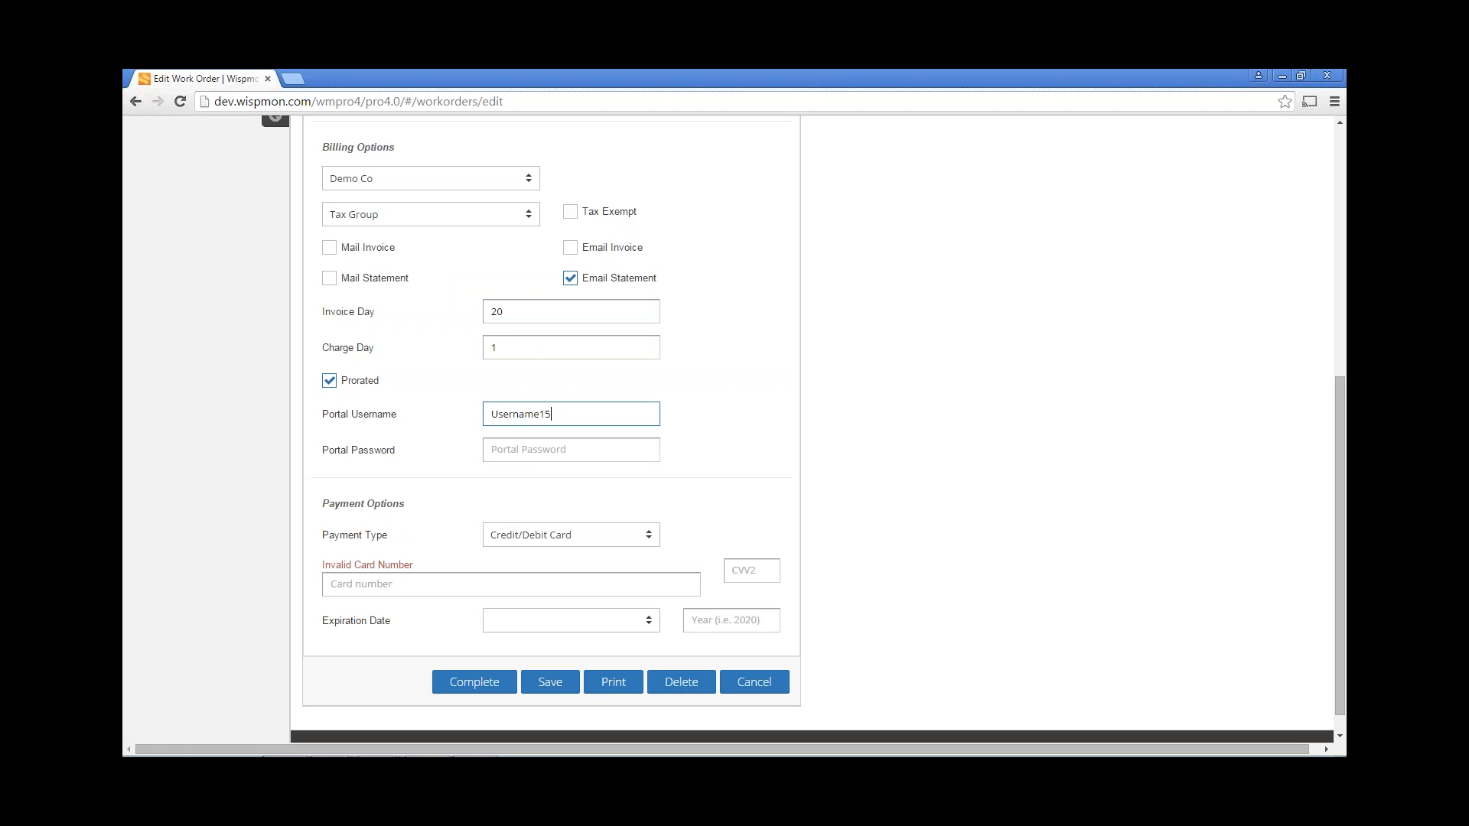
left_click(538, 450)
type("Password")
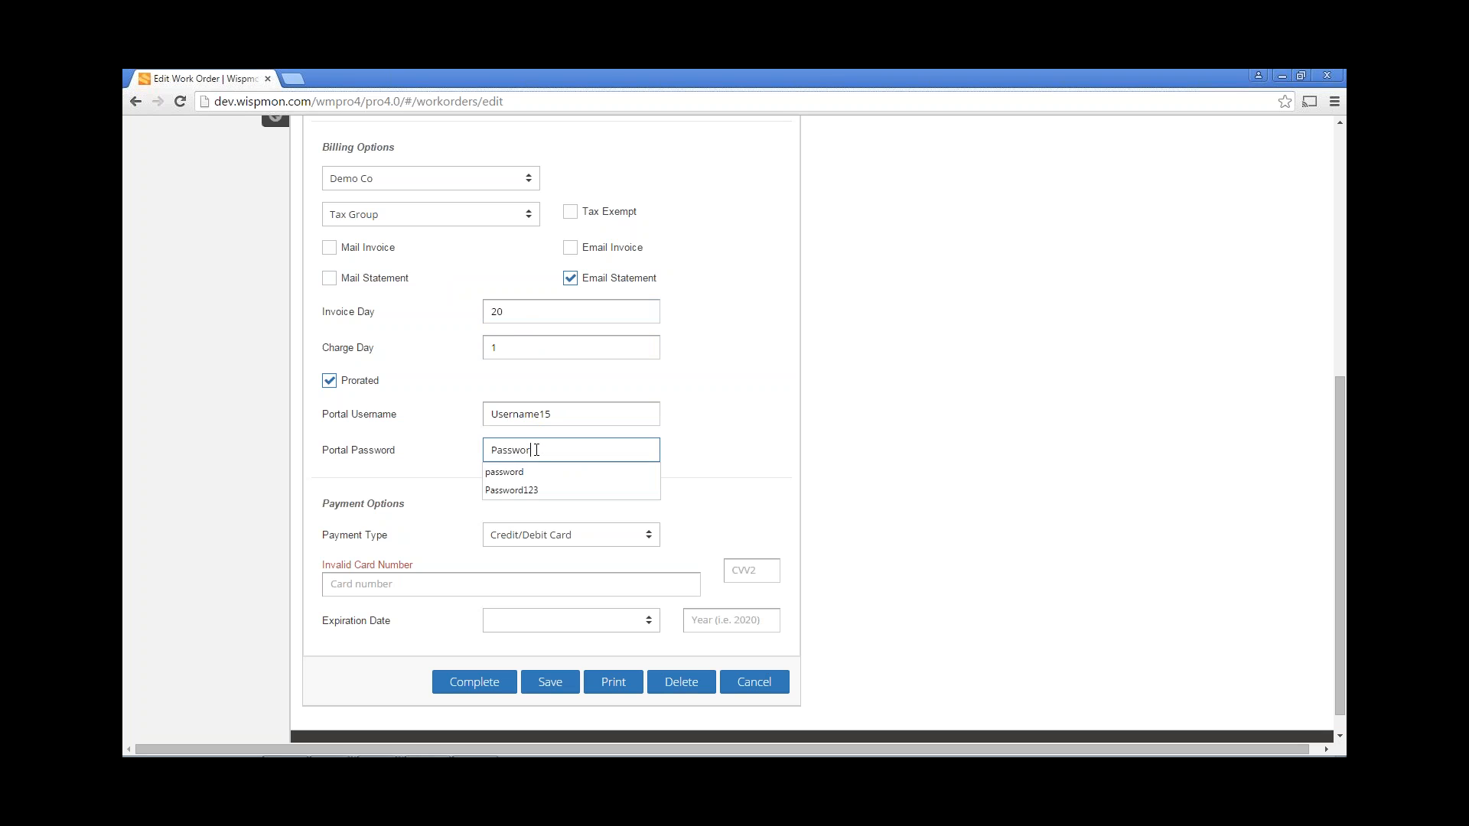
type("12")
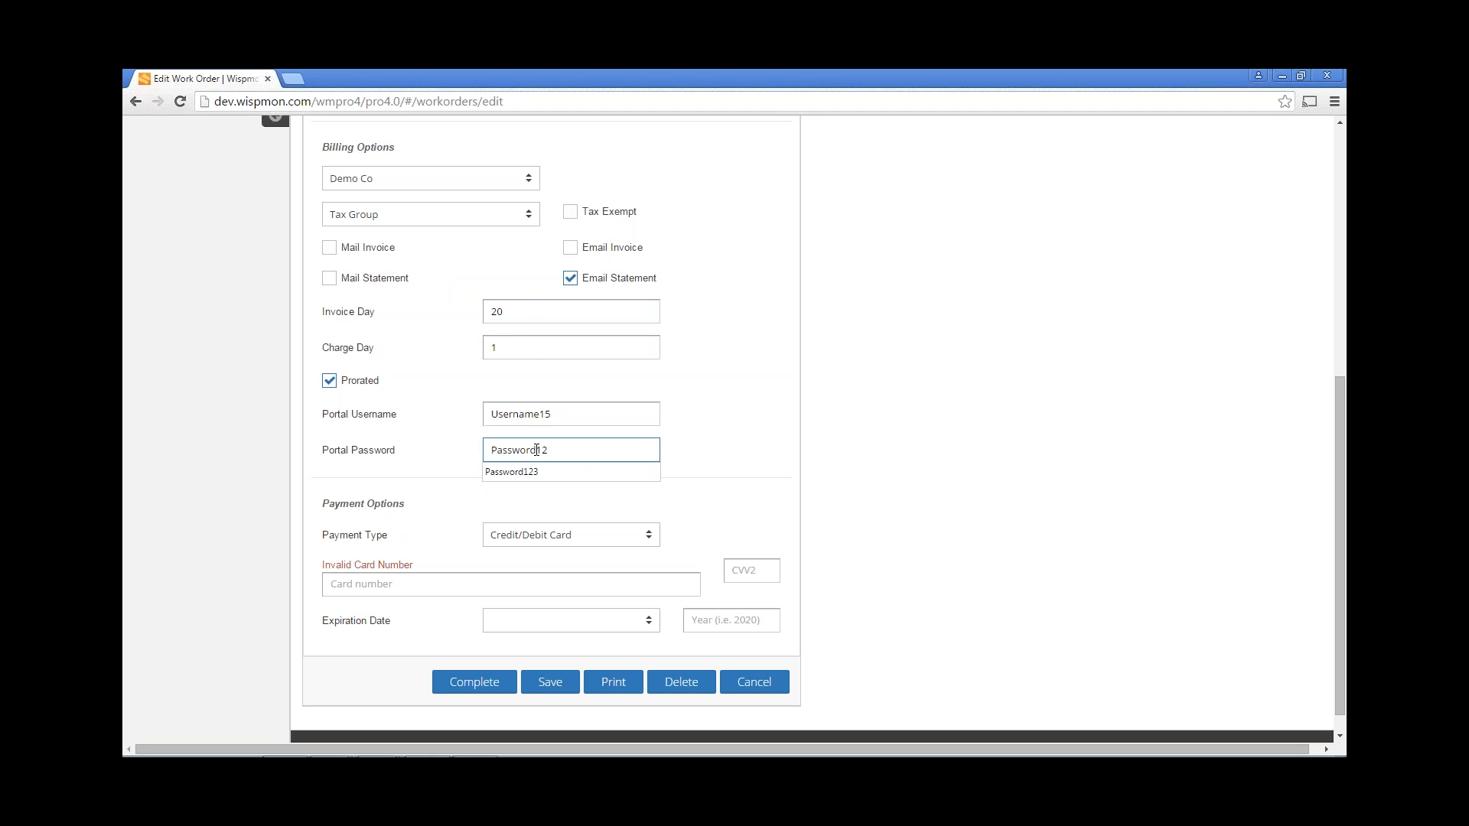
left_click(687, 472)
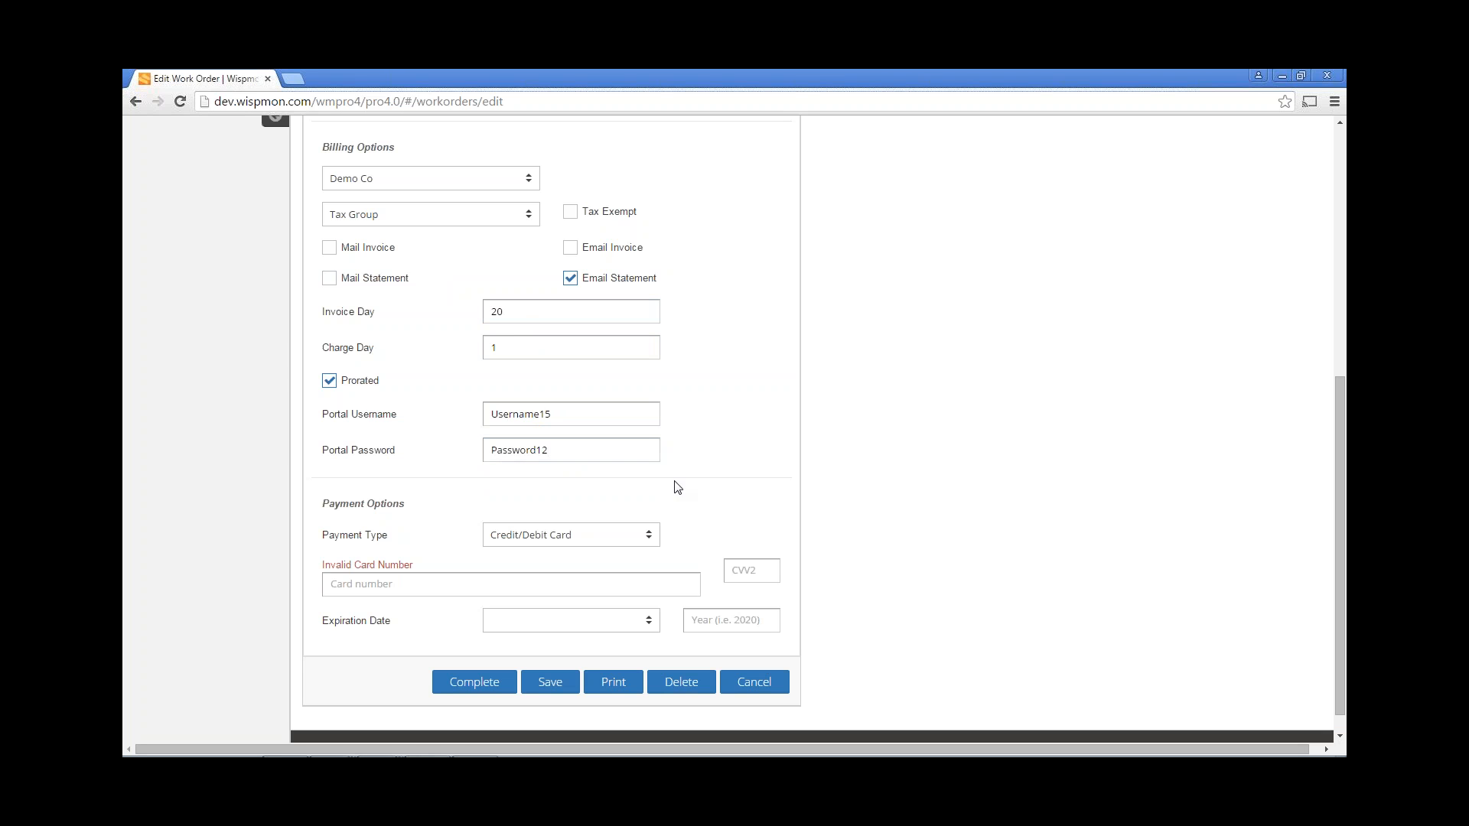
Try the Credit/Debit Card and ACH payment types and their card and bank fields.
scroll(622, 488, "down", 1)
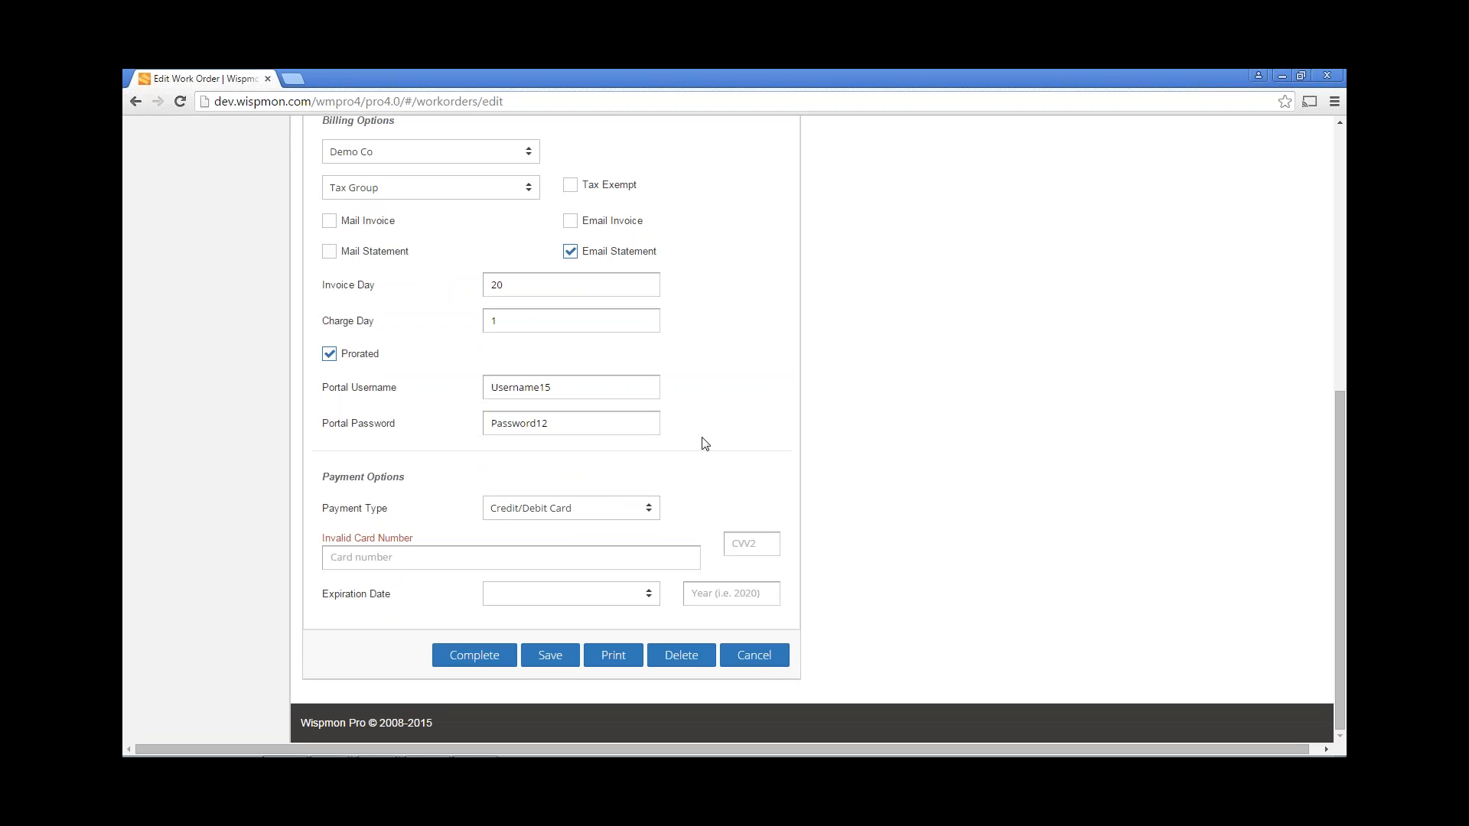
left_click(588, 514)
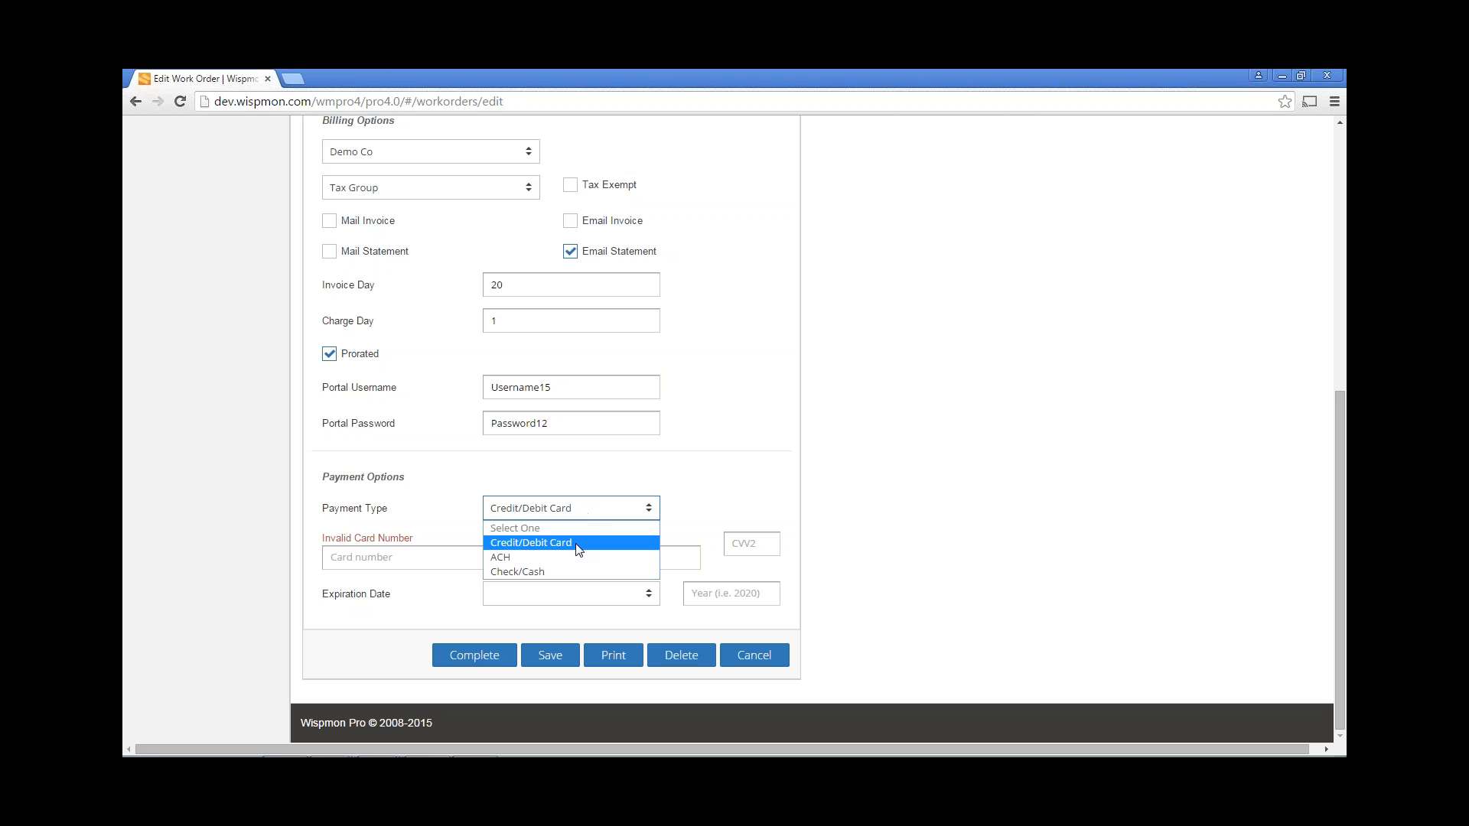
left_click(578, 542)
left_click(442, 564)
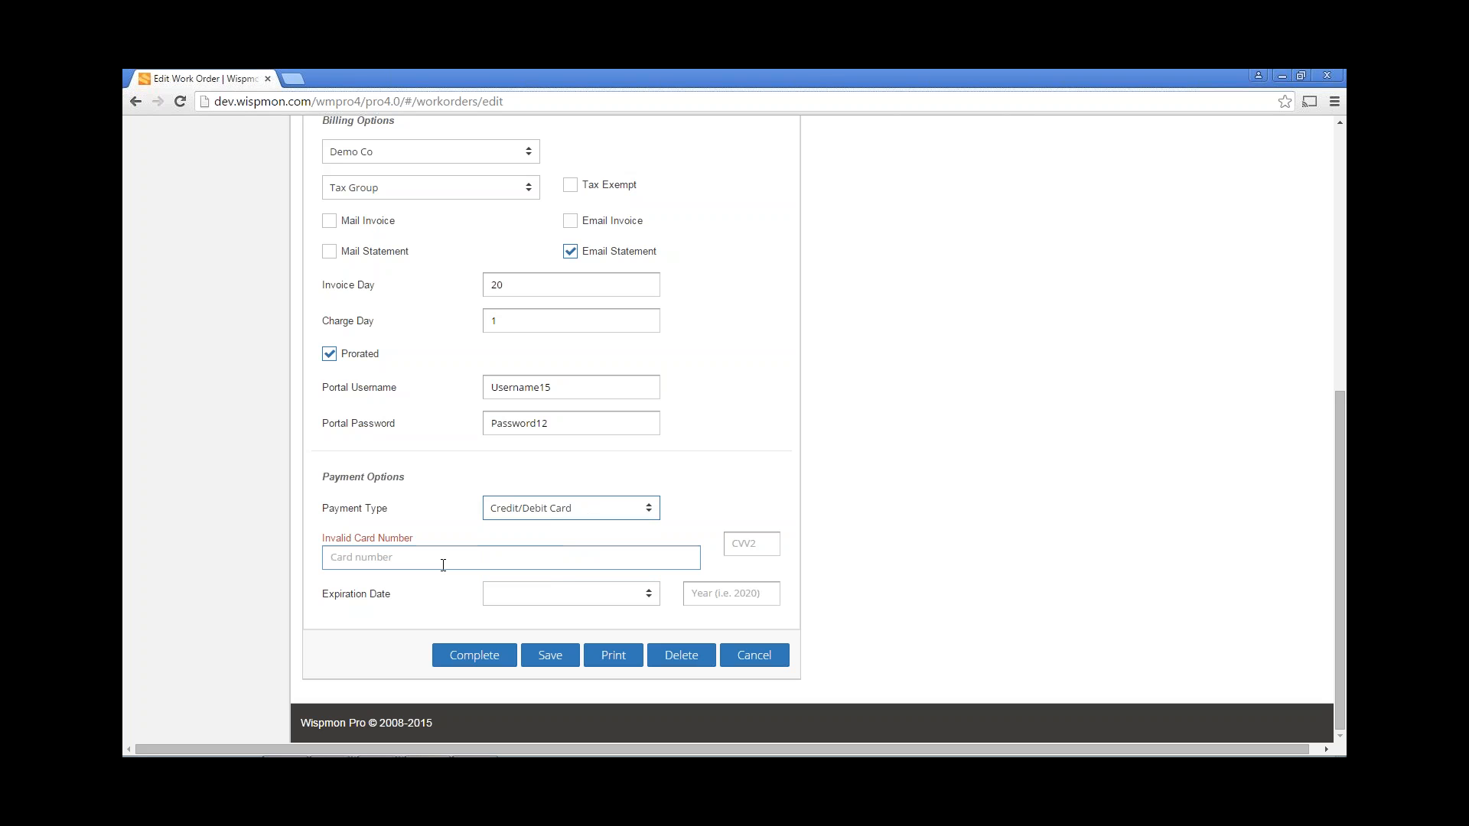
left_click(523, 601)
left_click(523, 601)
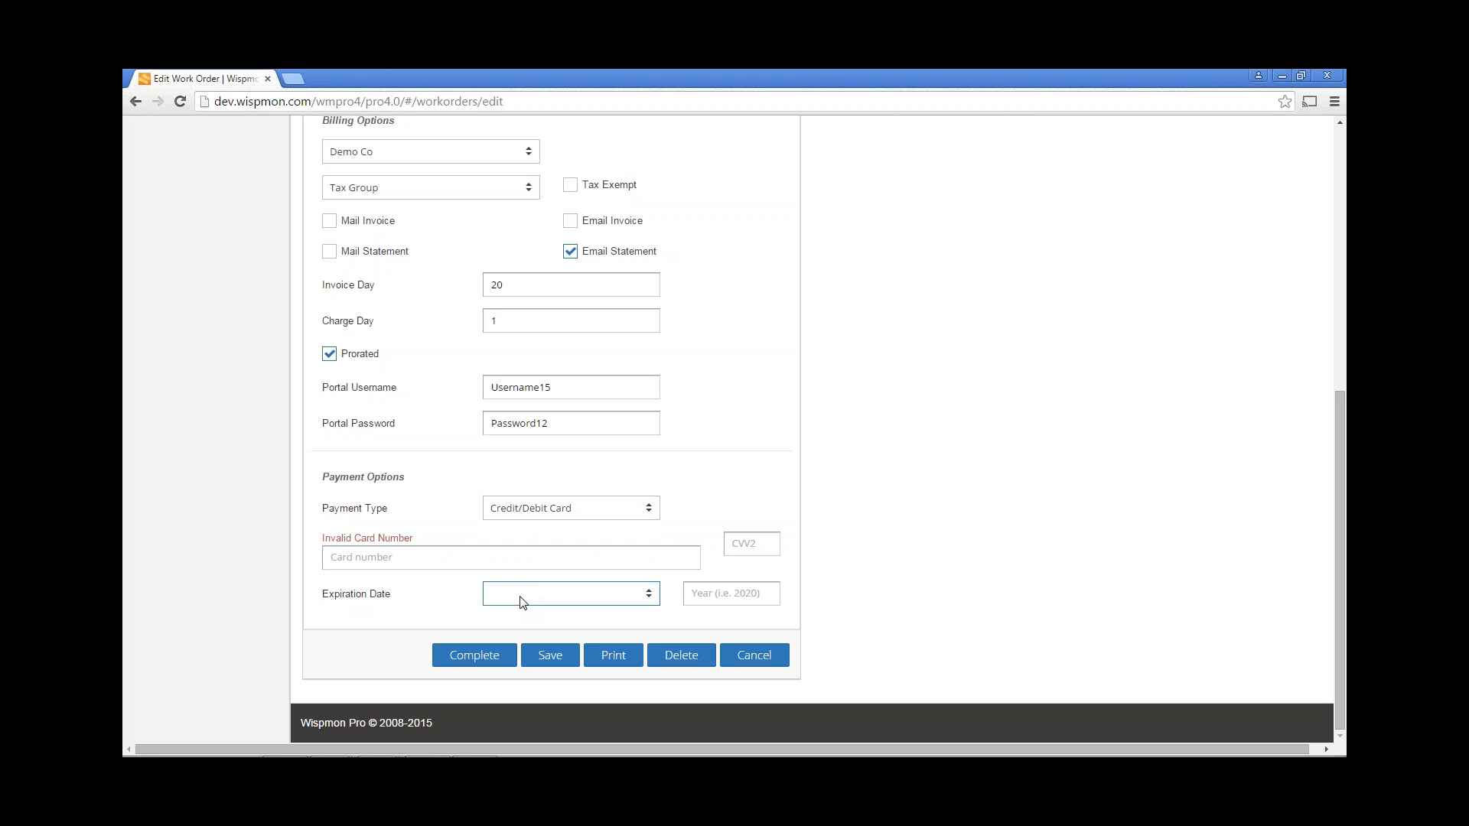
left_click(448, 556)
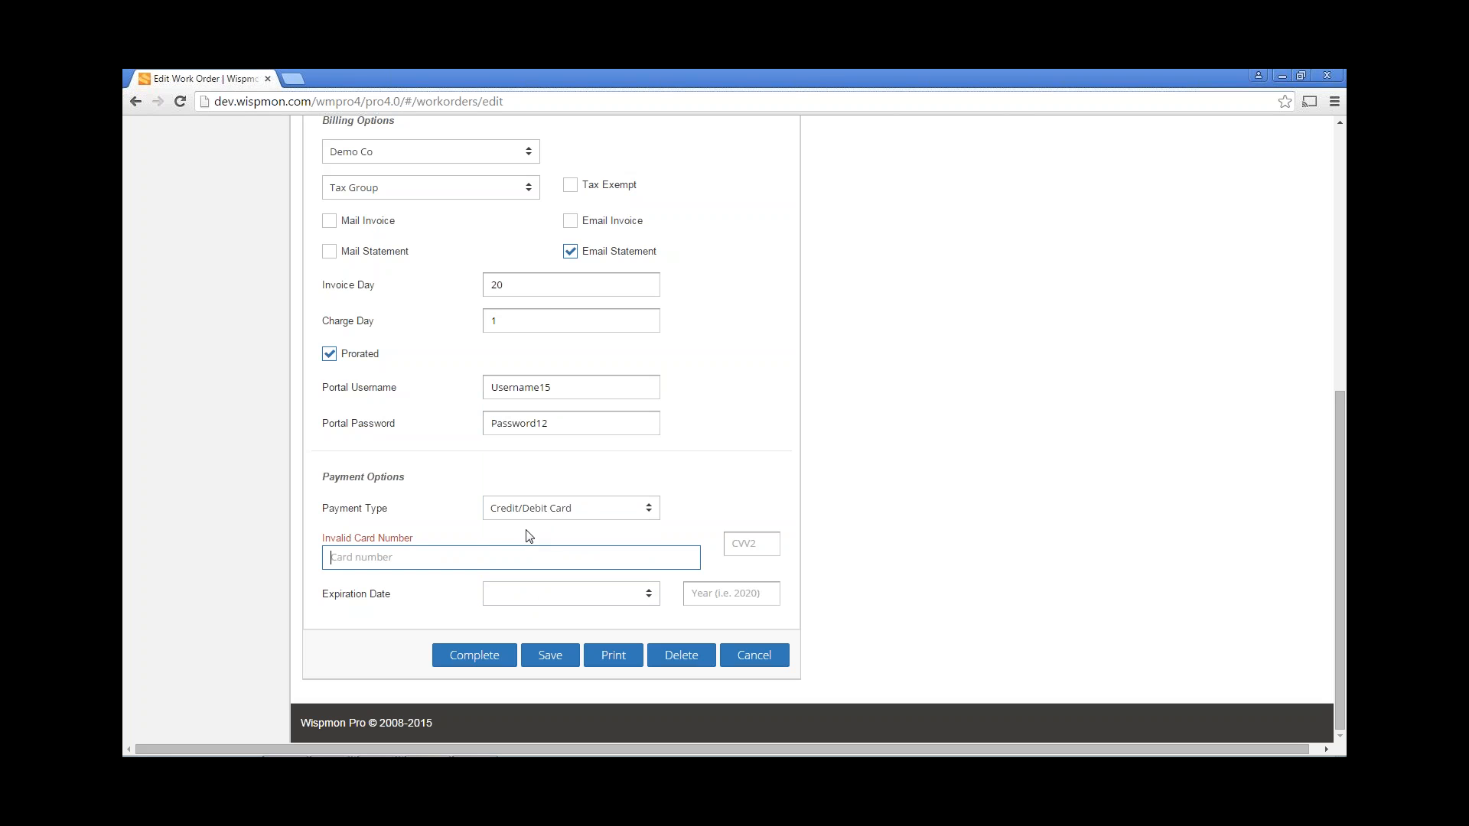
left_click(557, 508)
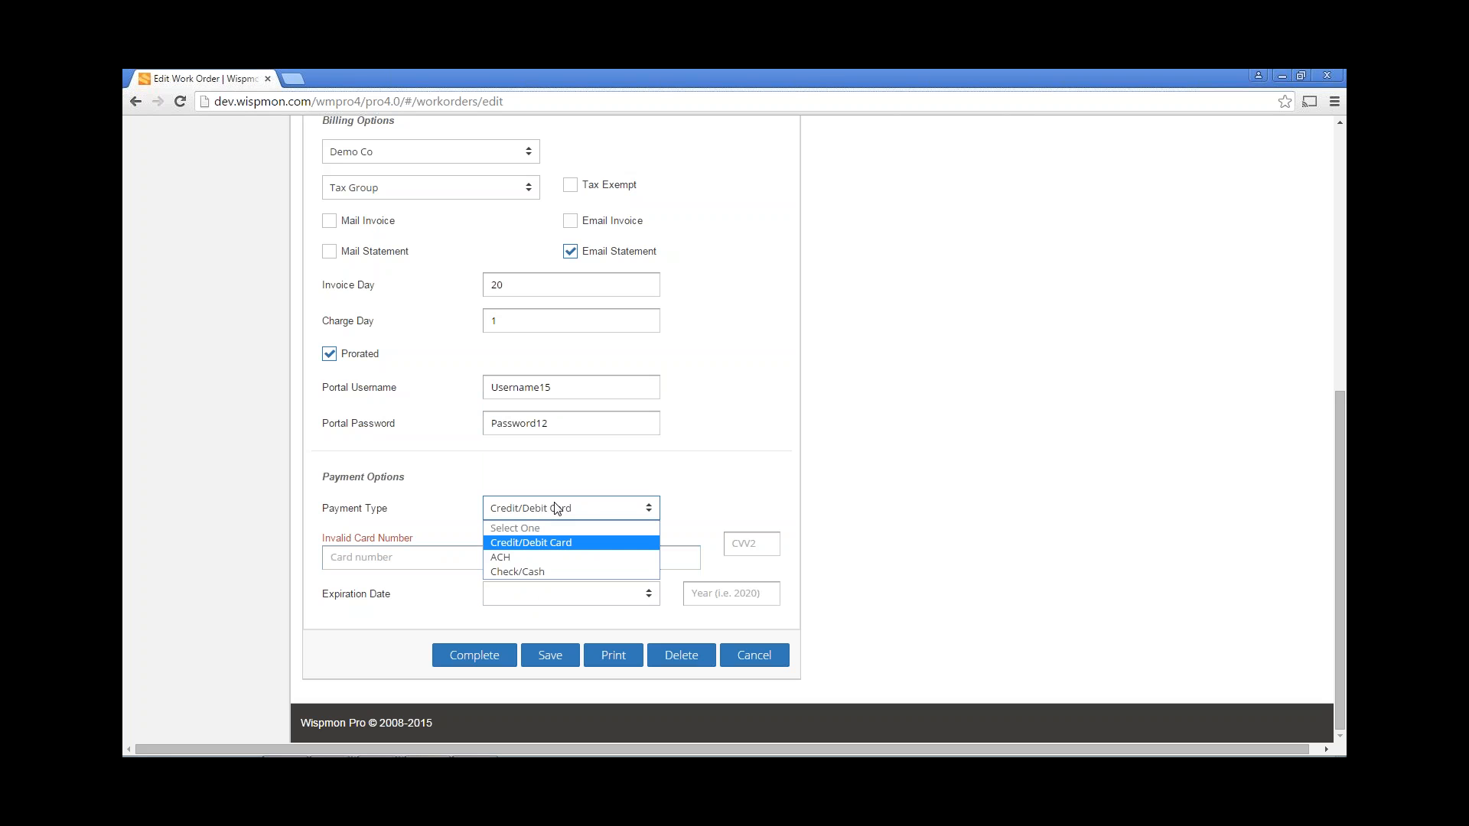
left_click(535, 558)
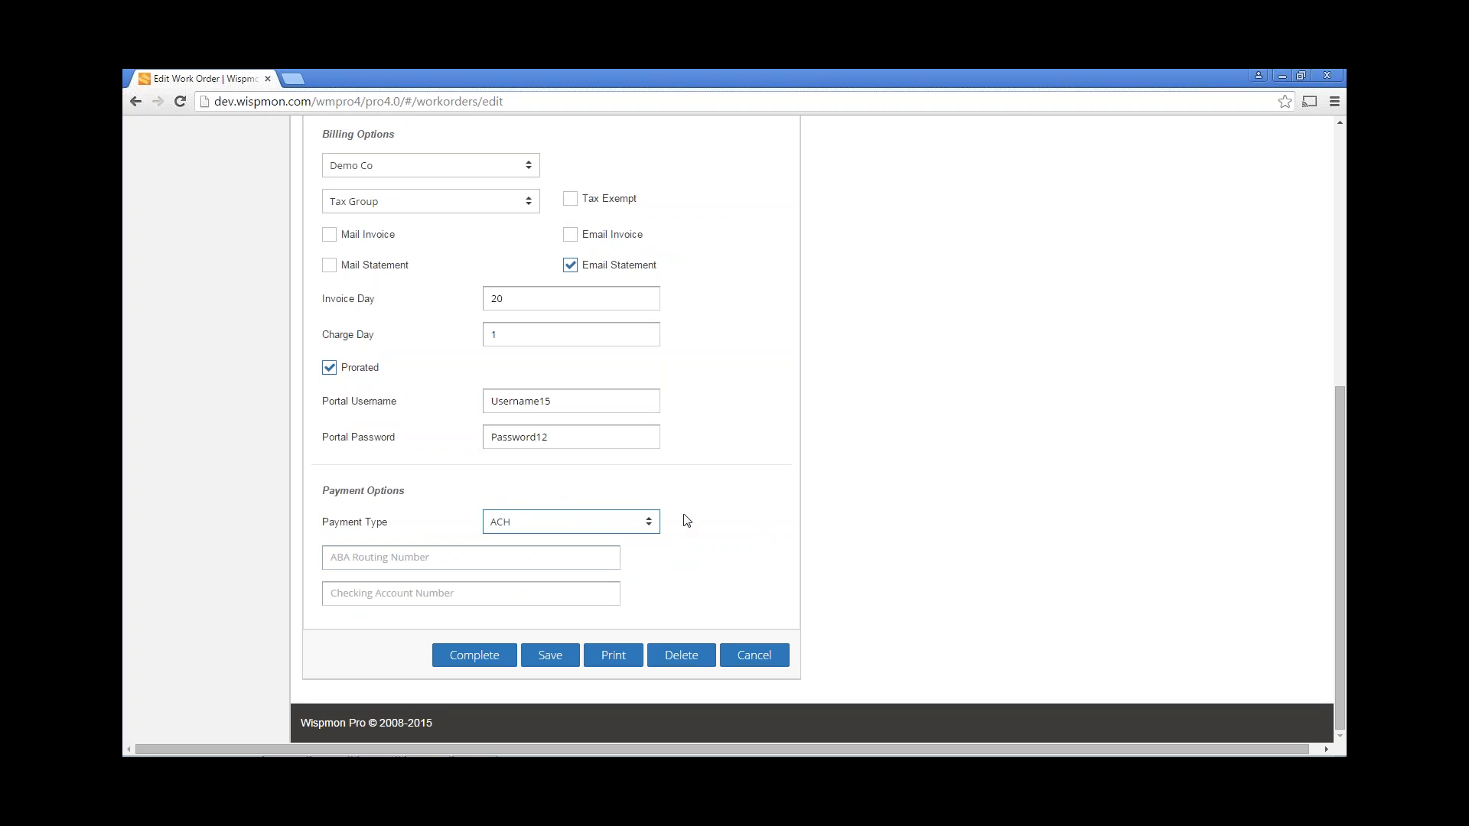
left_click(457, 556)
key("Tab")
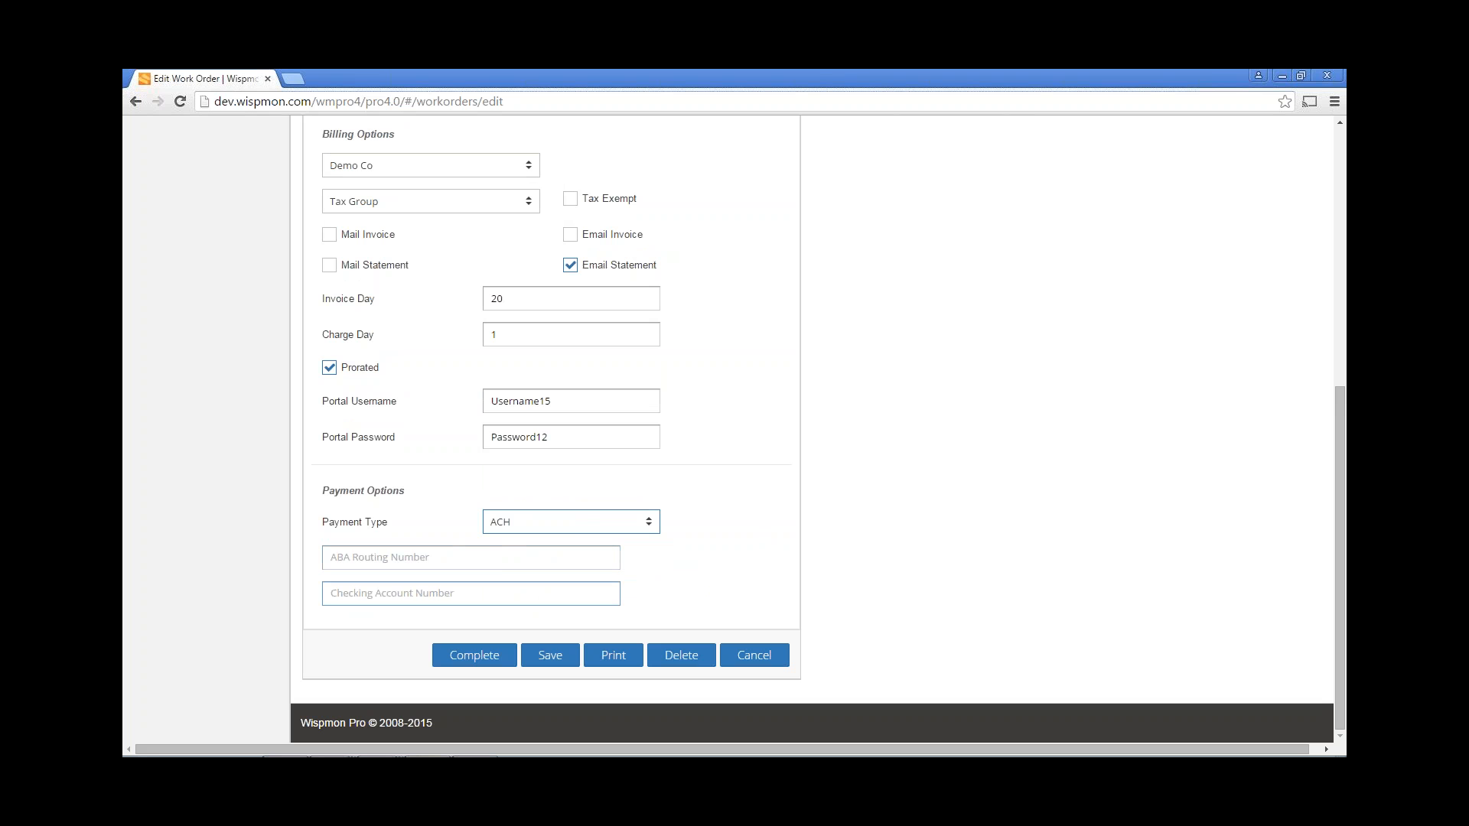
Set the payment type to Check/Cash and return to the top of the page.
left_click(558, 528)
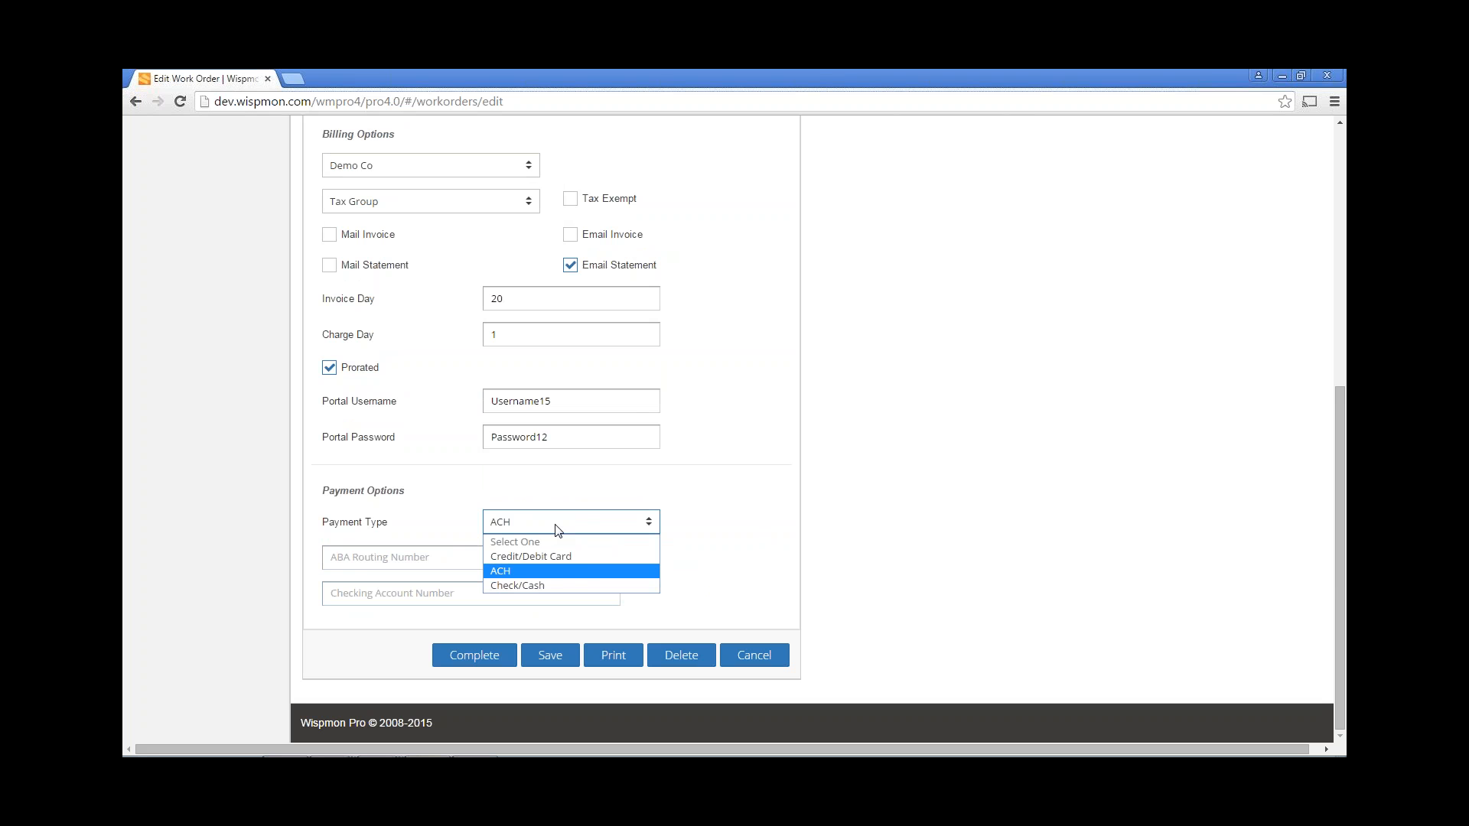
left_click(548, 587)
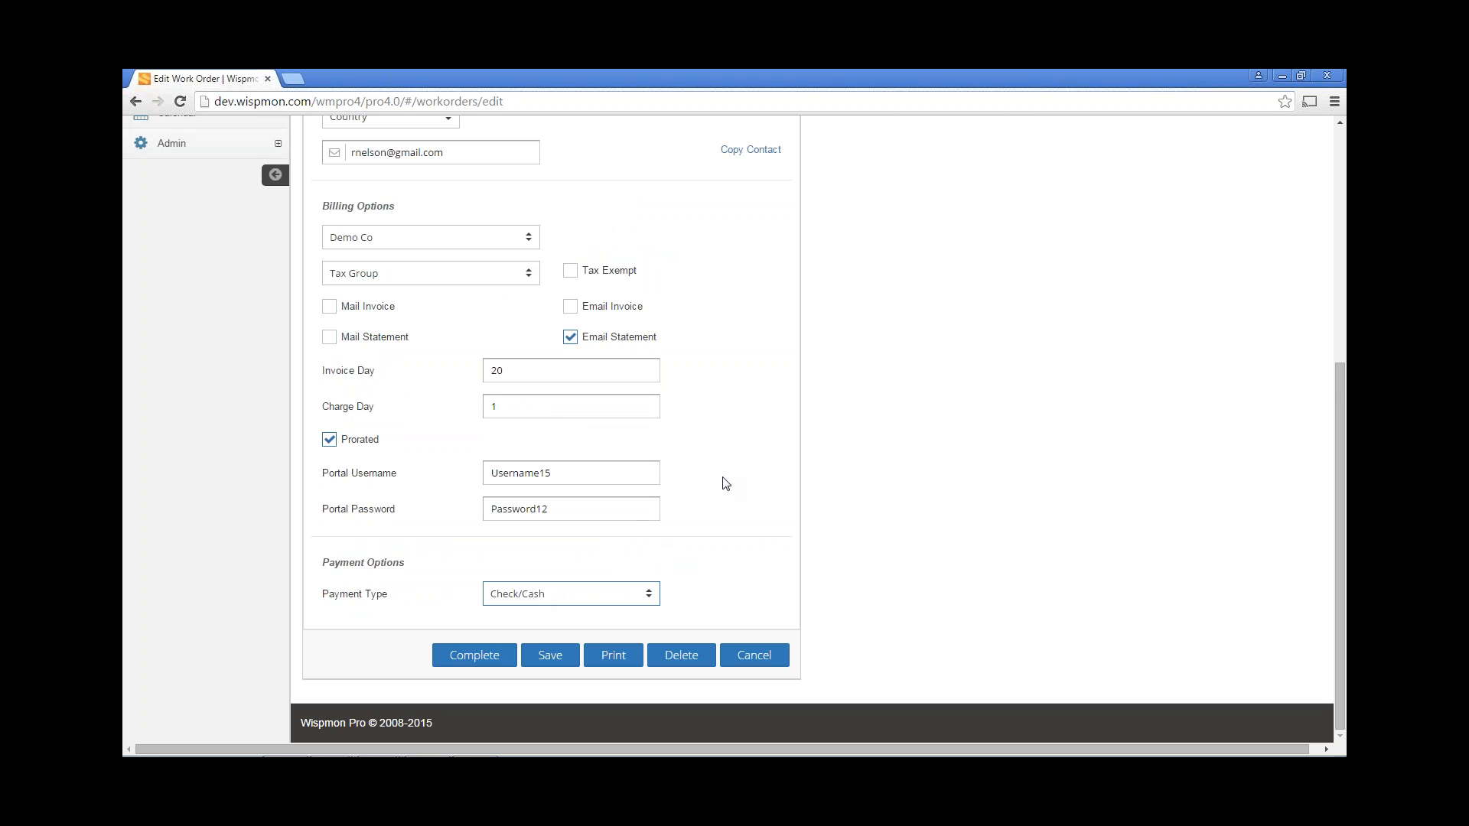
scroll(725, 484, "up", 1)
scroll(726, 483, "up", 4)
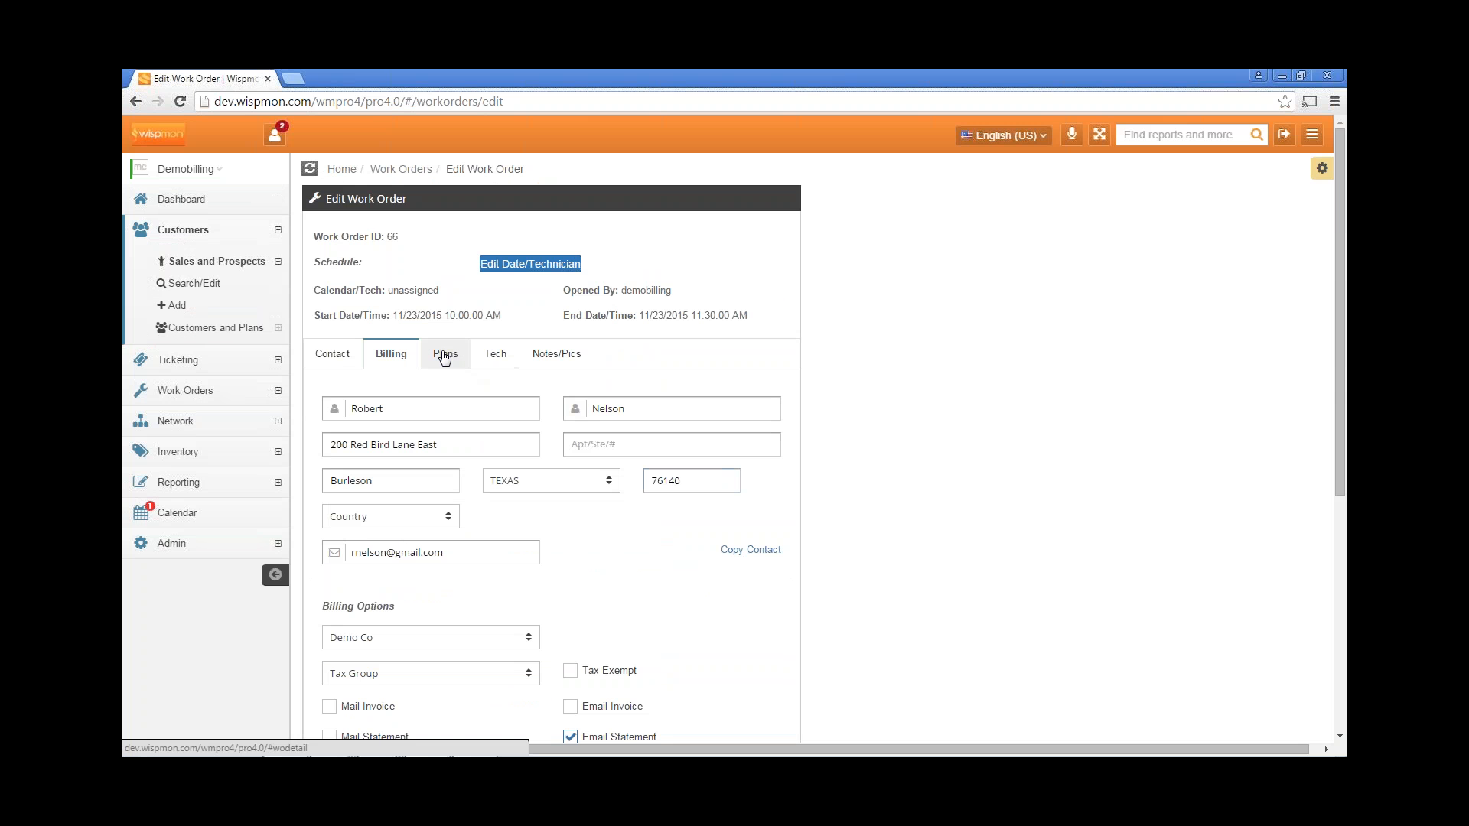
Assign the Residential Family Service 2 plan with a recurring discount of 10.
left_click(450, 358)
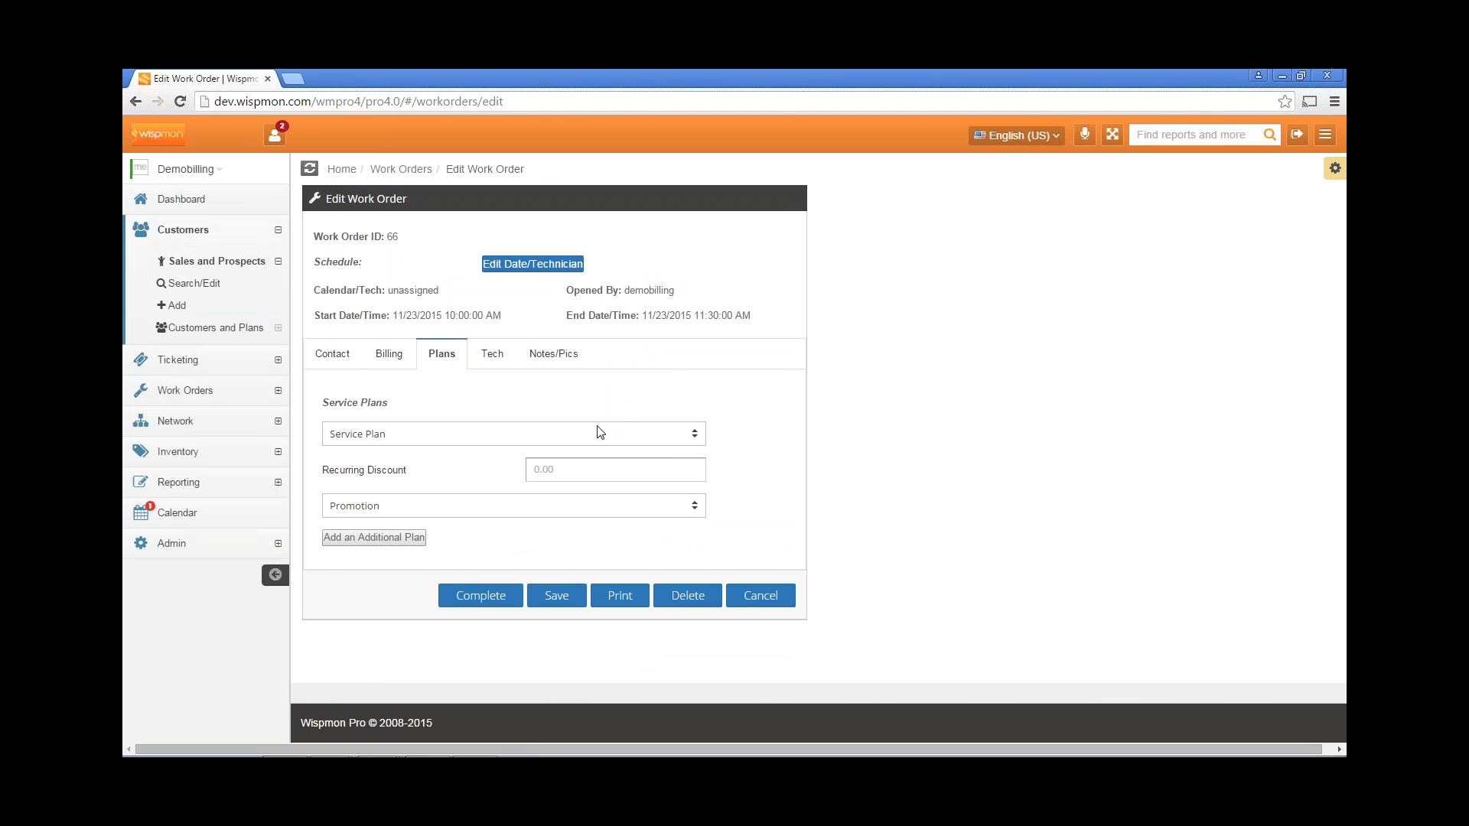
left_click(380, 435)
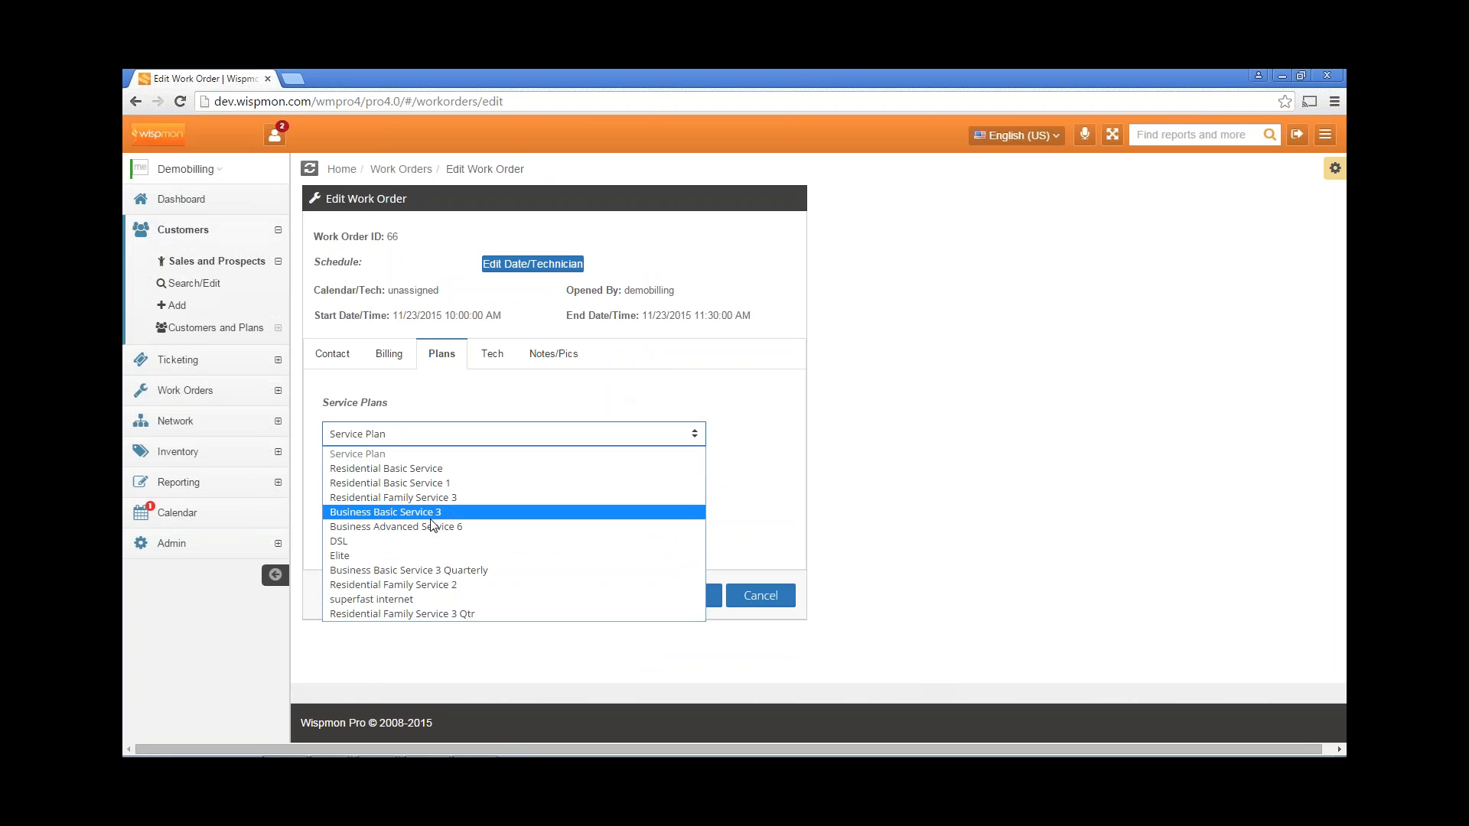
left_click(432, 585)
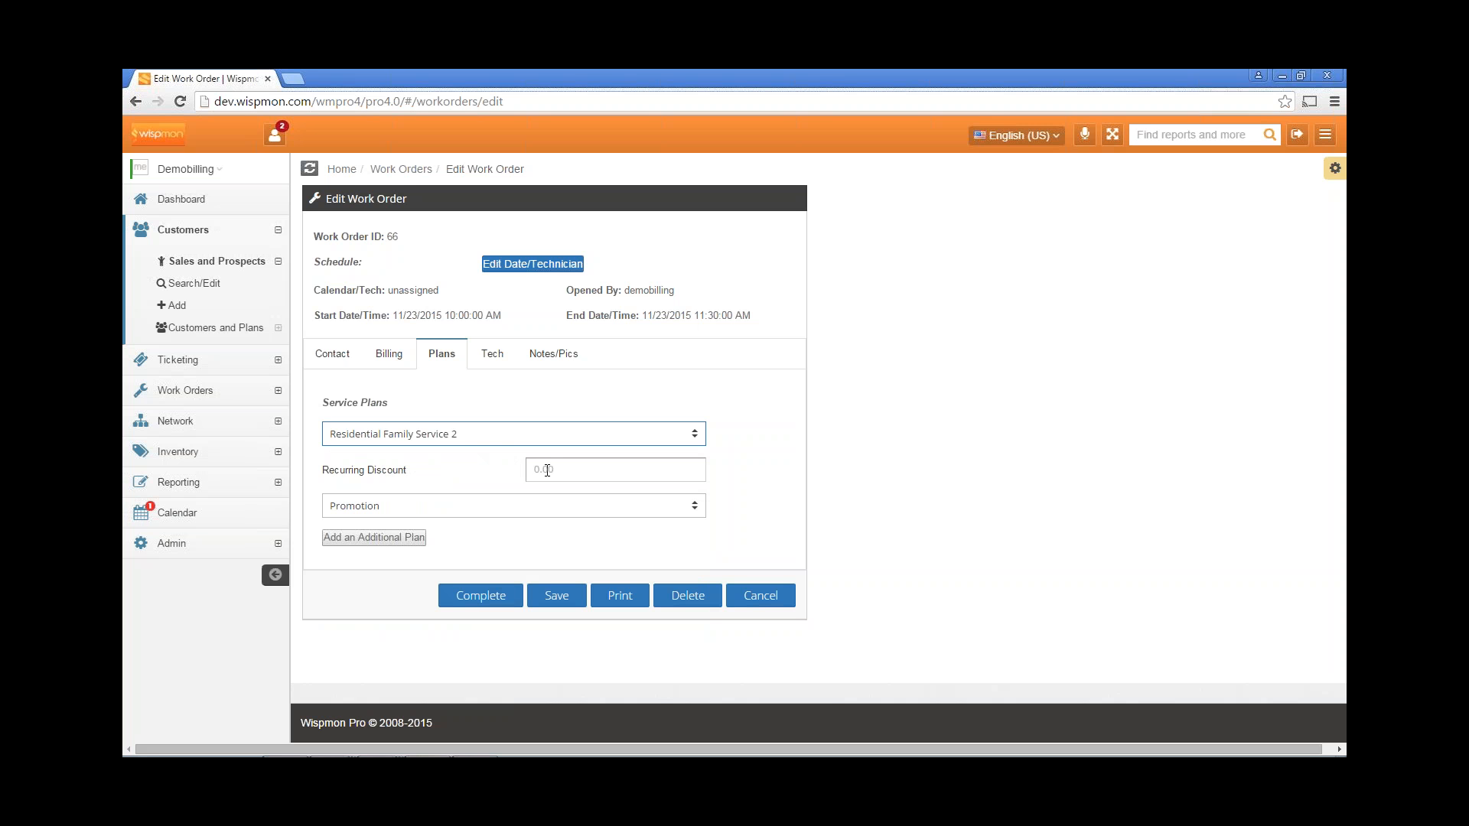
left_click(596, 474)
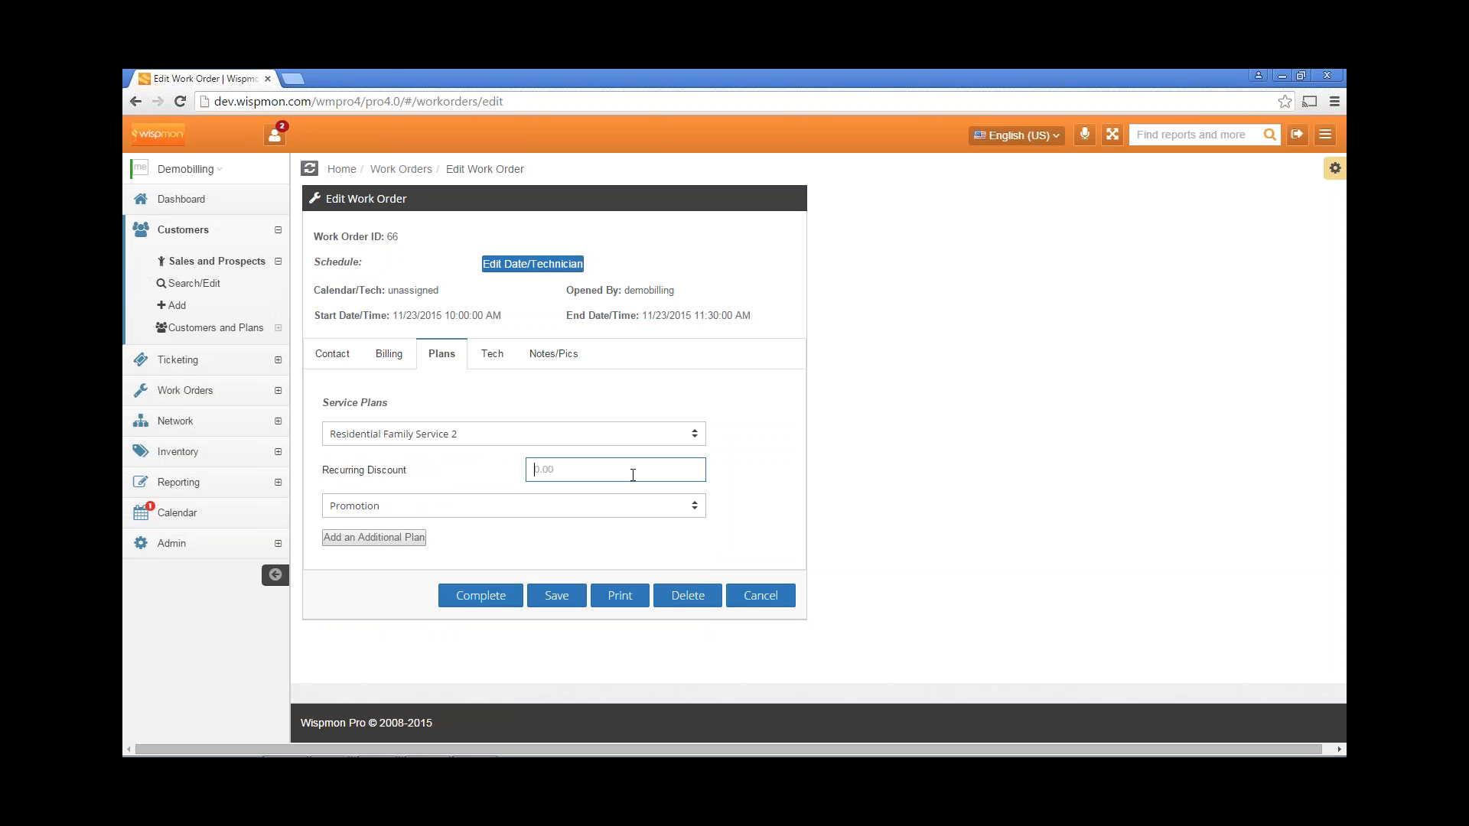
type("10")
Leave the promotion unset and bring up the work order's Technical Data section.
left_click(457, 508)
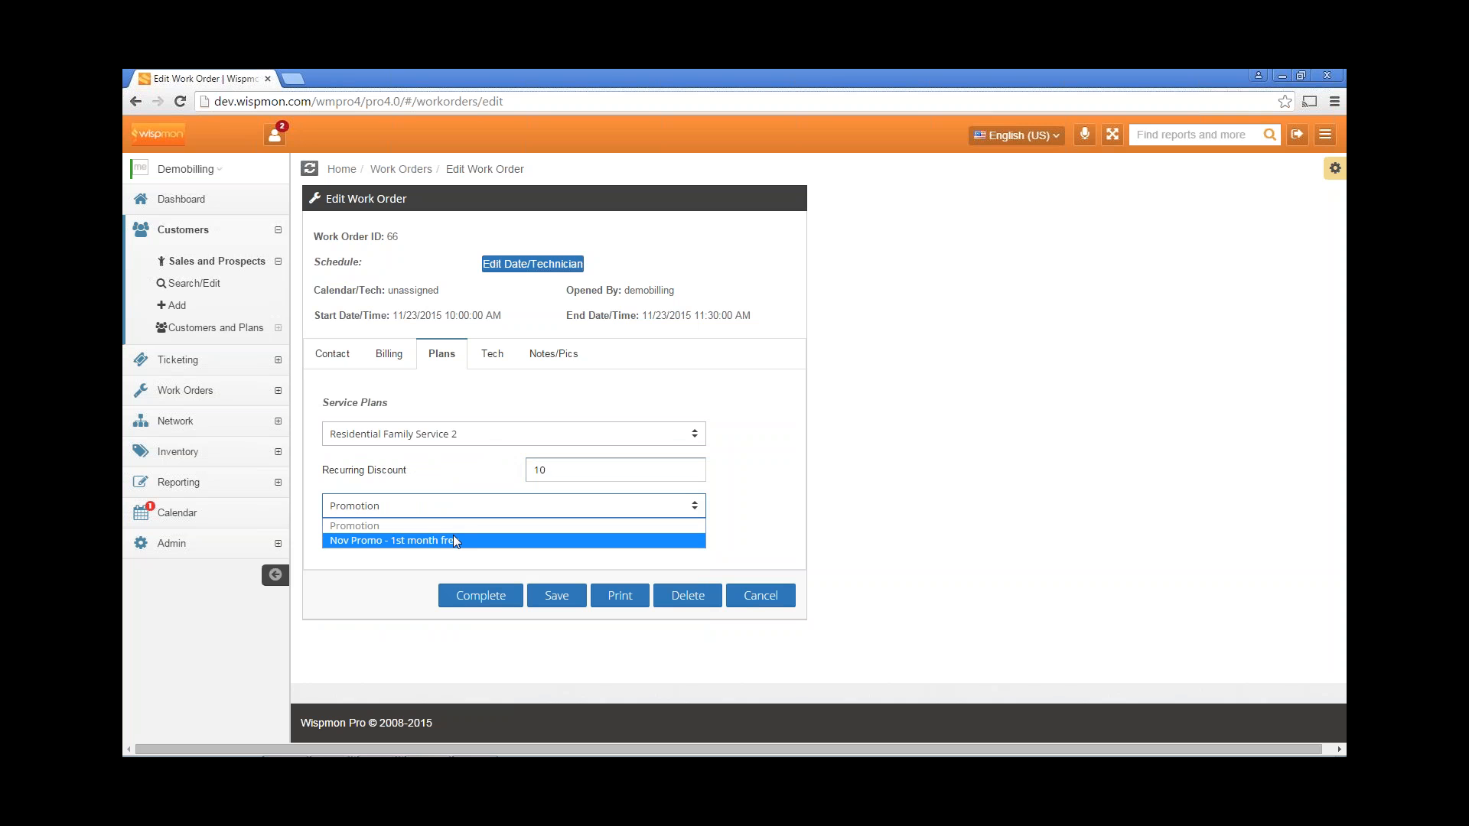
left_click(449, 482)
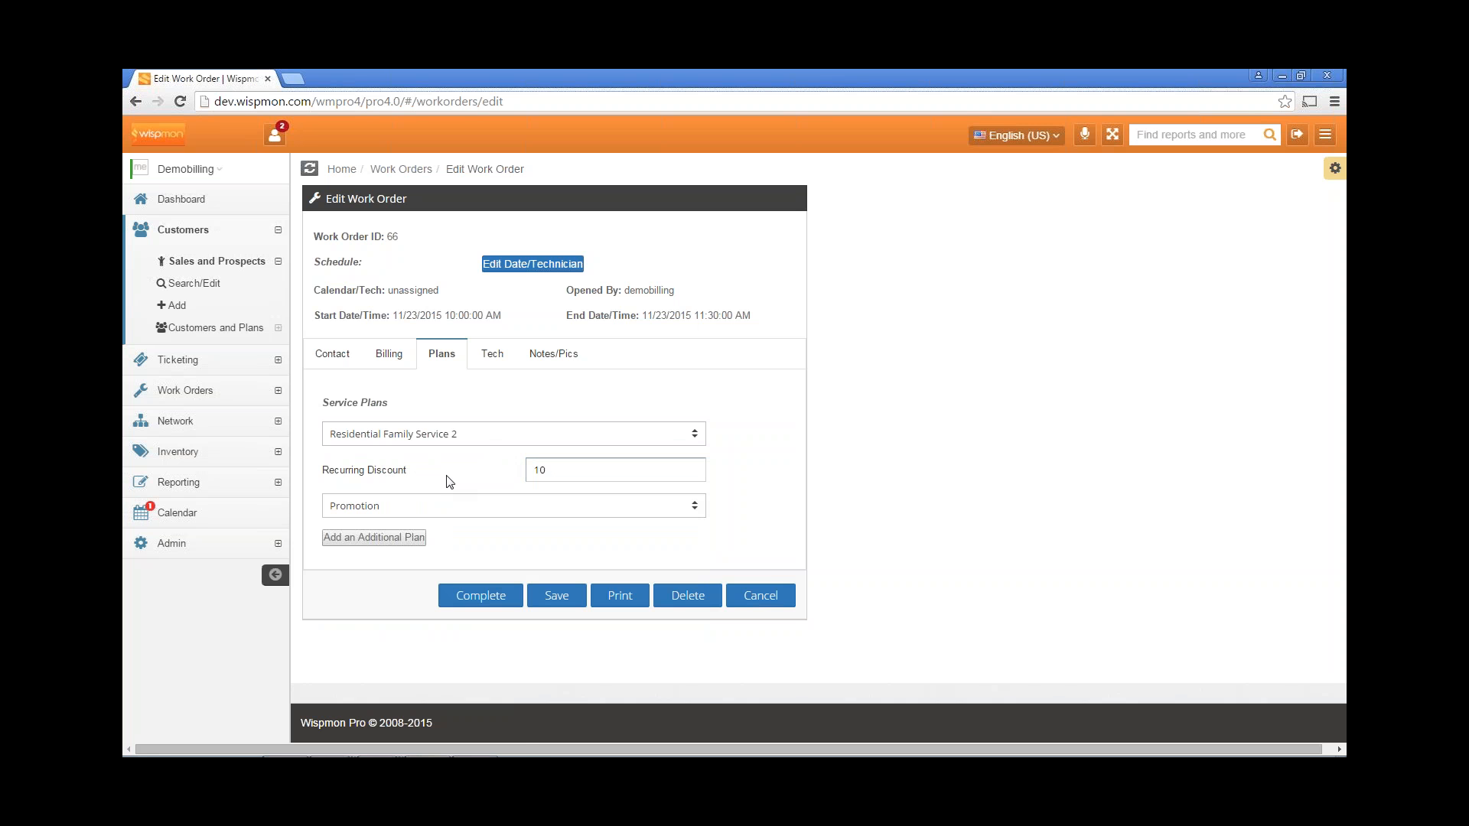
left_click(491, 360)
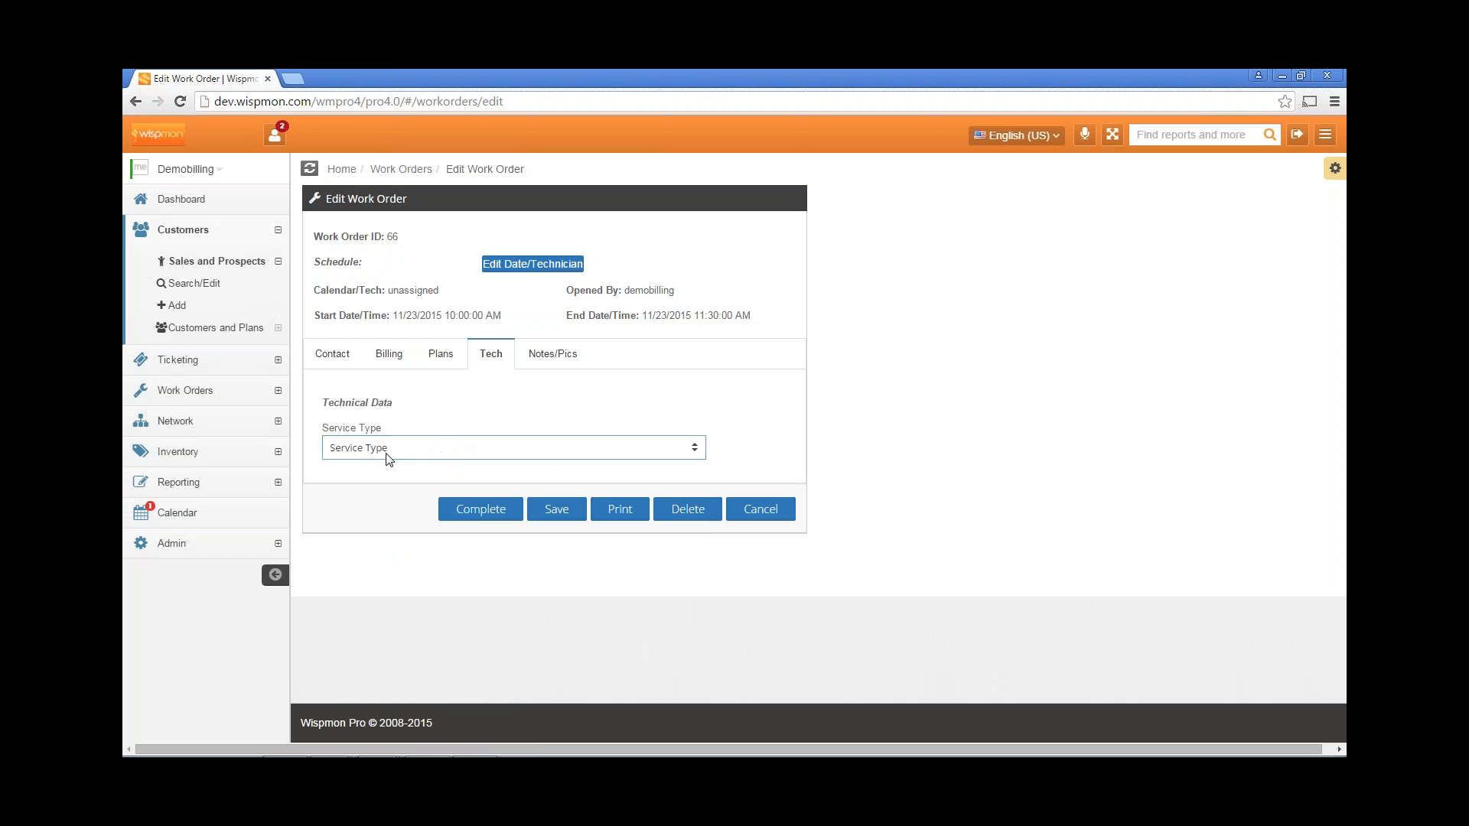
Set the service type to Wireless, review the technical fields, and return to the contact details.
left_click(385, 450)
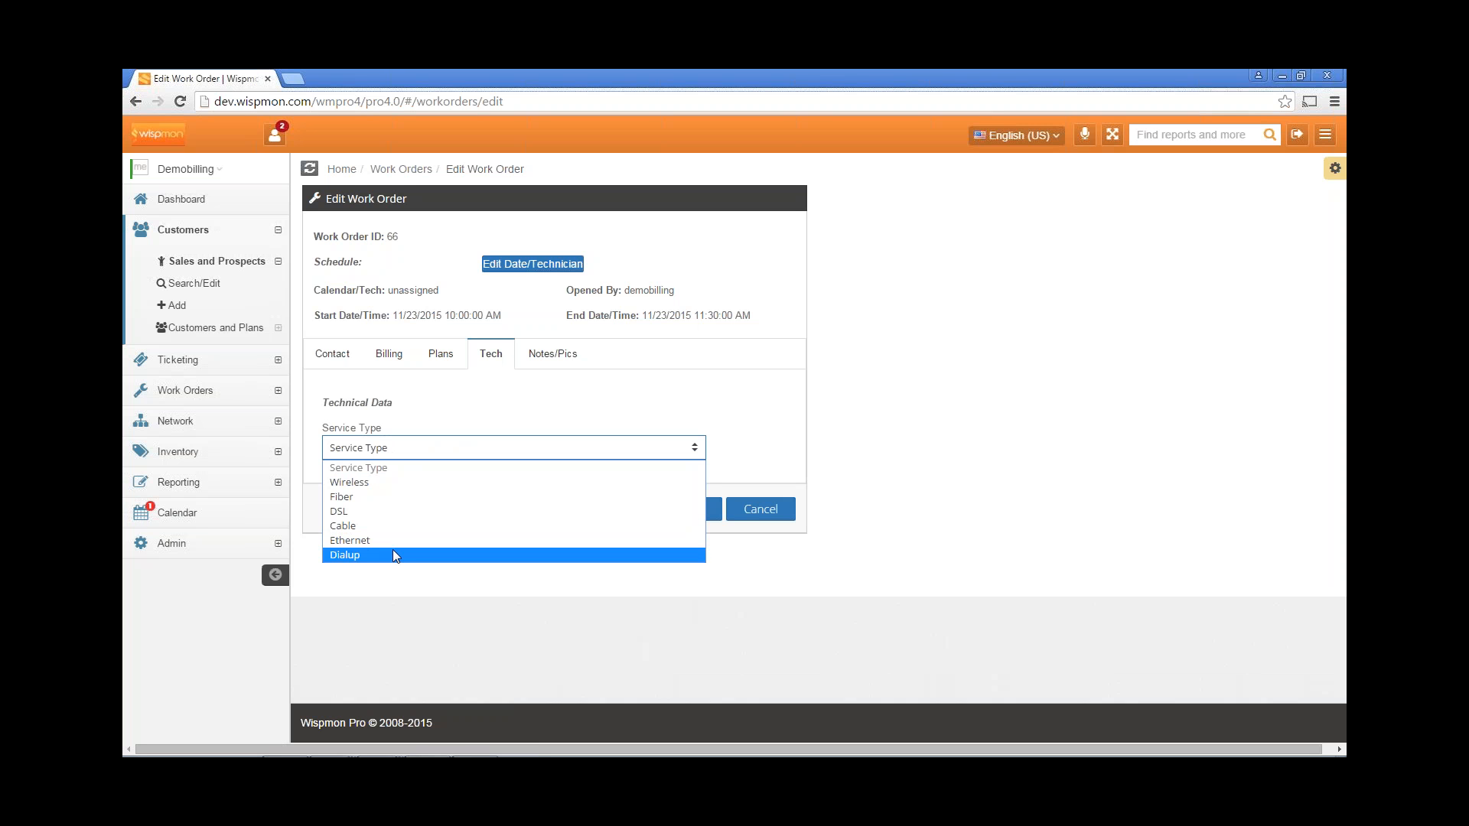
left_click(392, 481)
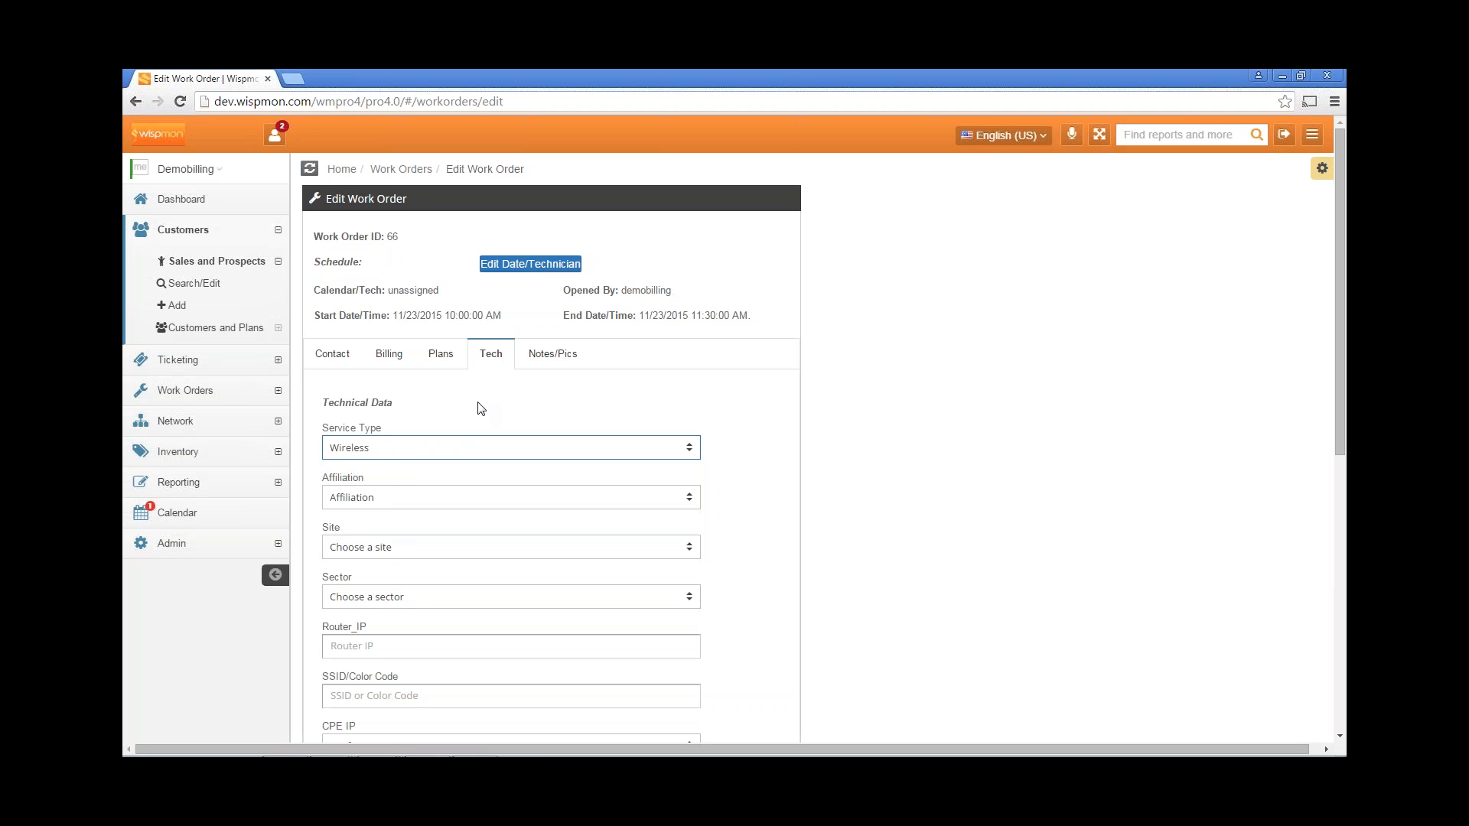
scroll(480, 413, "down", 5)
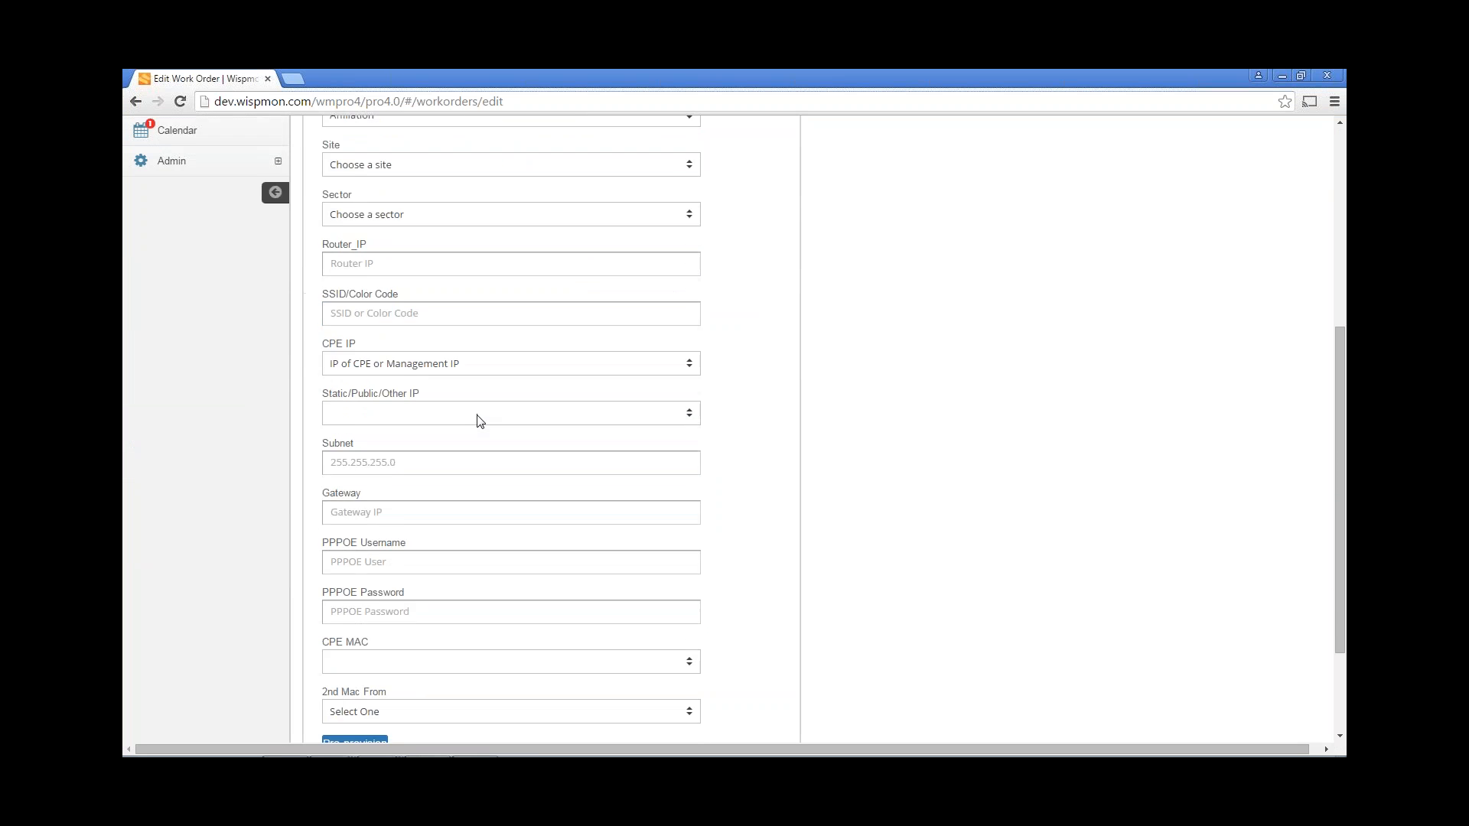
scroll(480, 421, "down", 1)
scroll(478, 420, "up", 6)
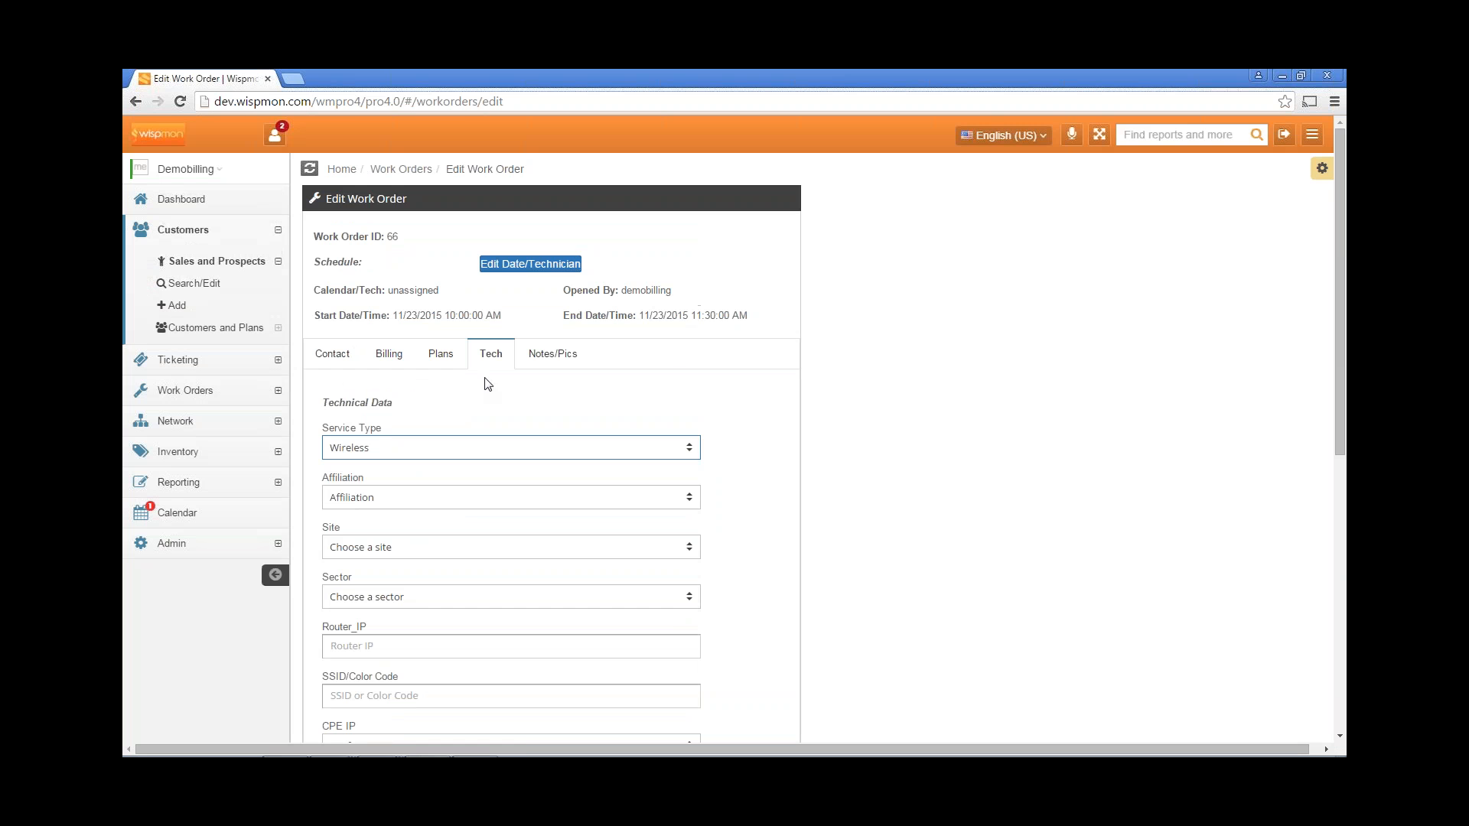
scroll(481, 397, "down", 4)
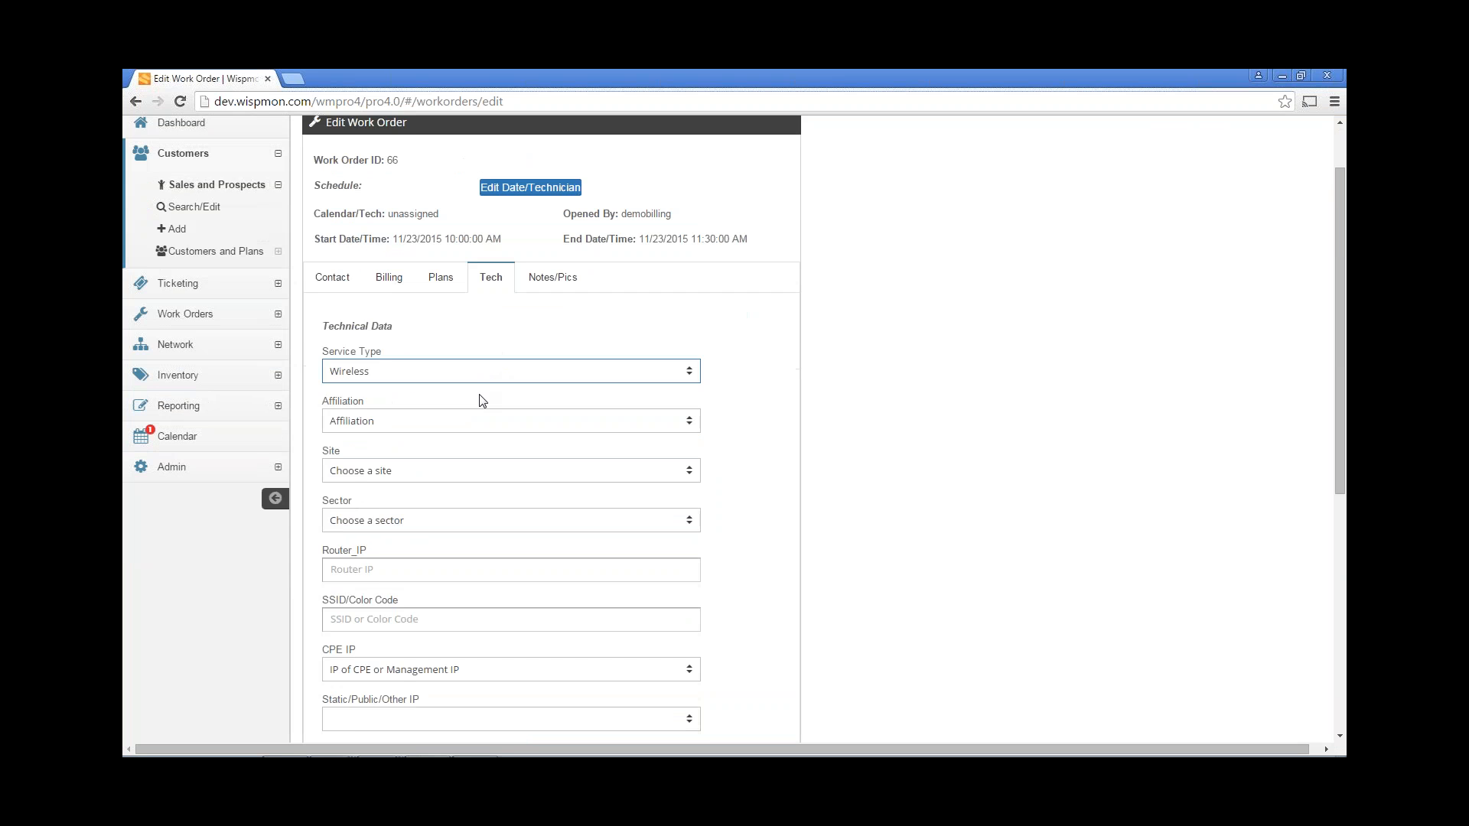
scroll(479, 406, "up", 4)
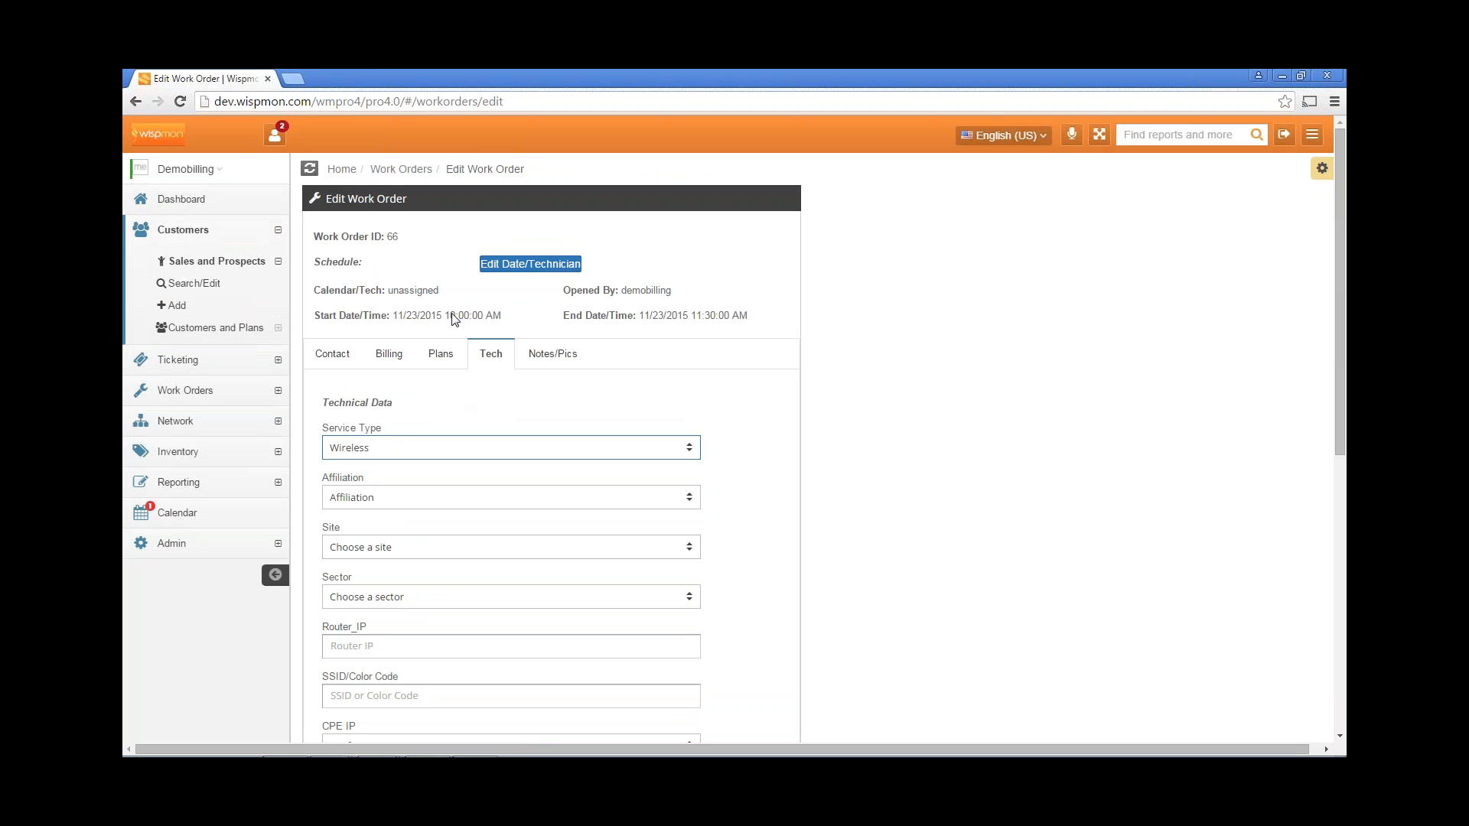
left_click(339, 366)
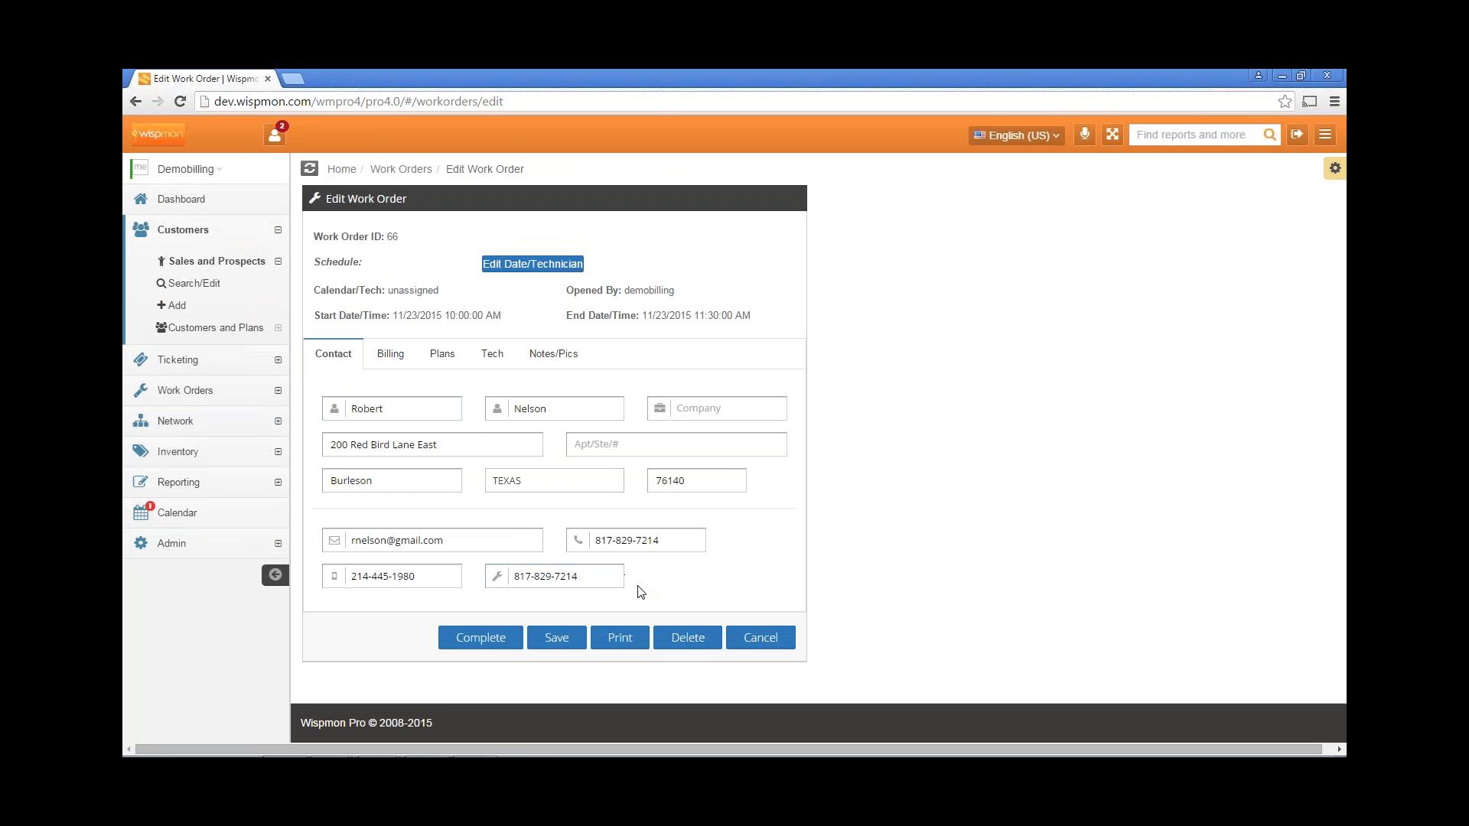
Set work order 66's billing Tax Group to Sales Tax, then go back to its service plans.
left_click(391, 356)
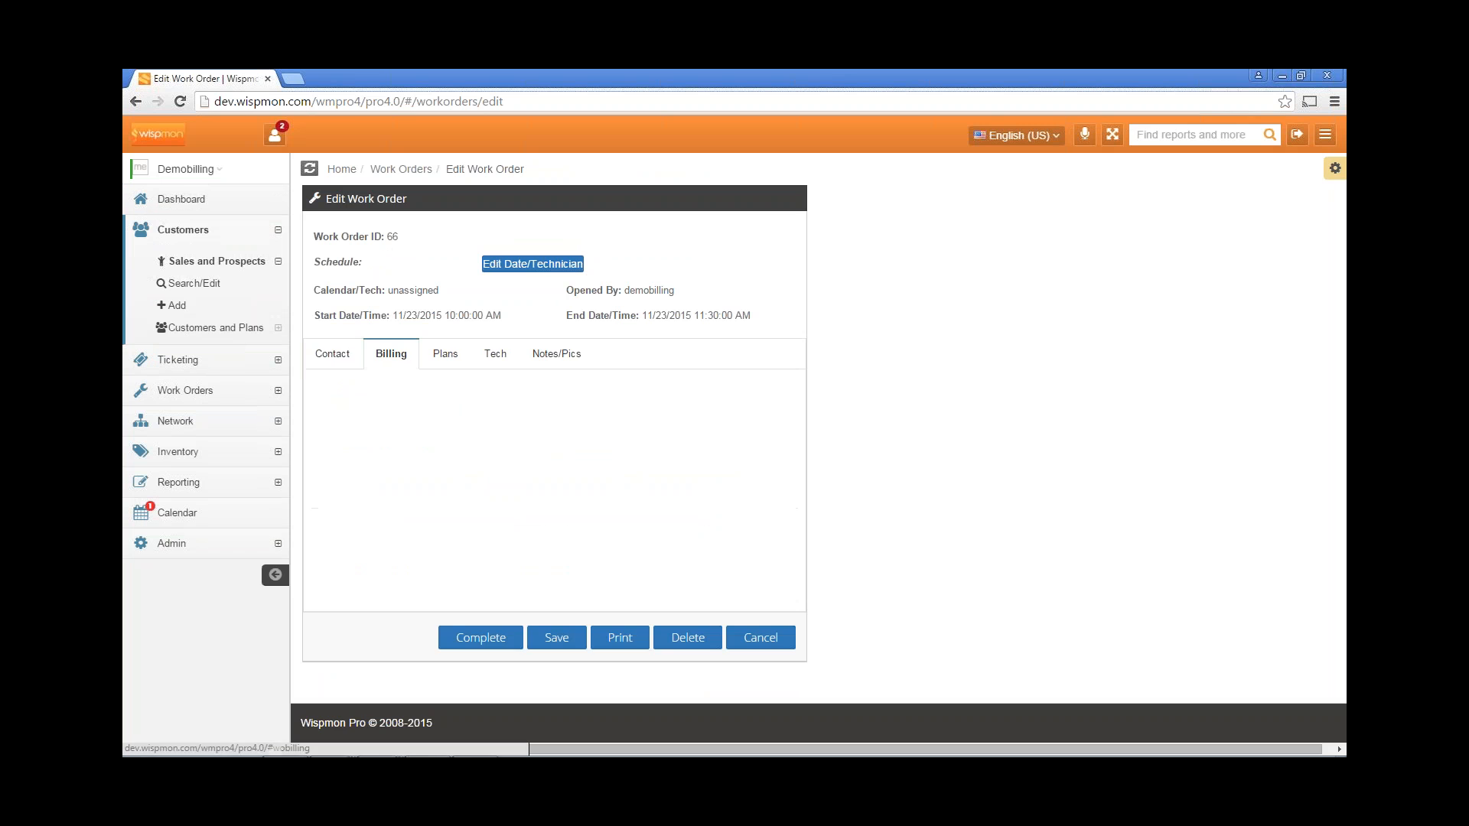
scroll(664, 569, "down", 3)
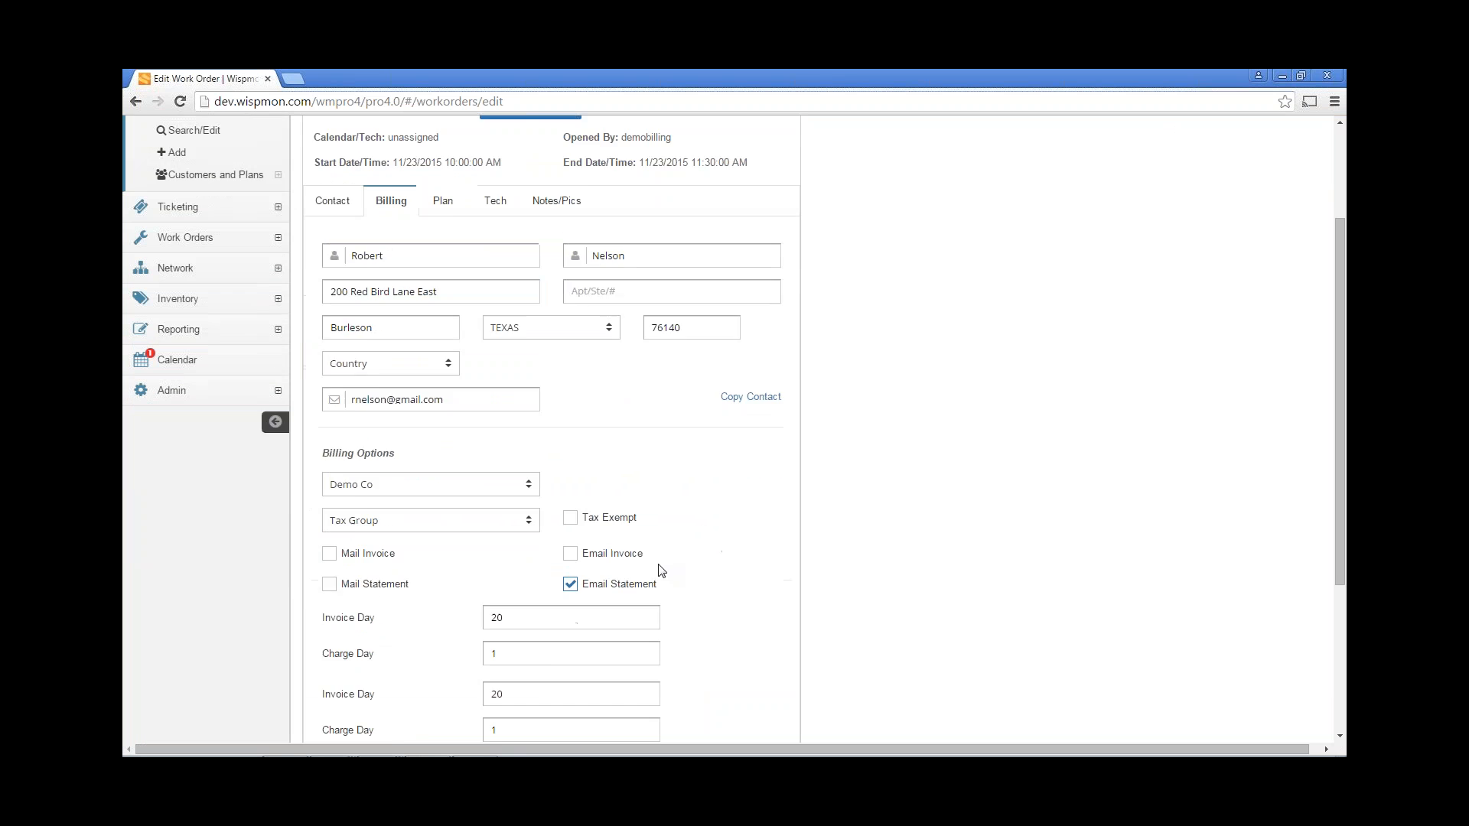
scroll(662, 570, "down", 1)
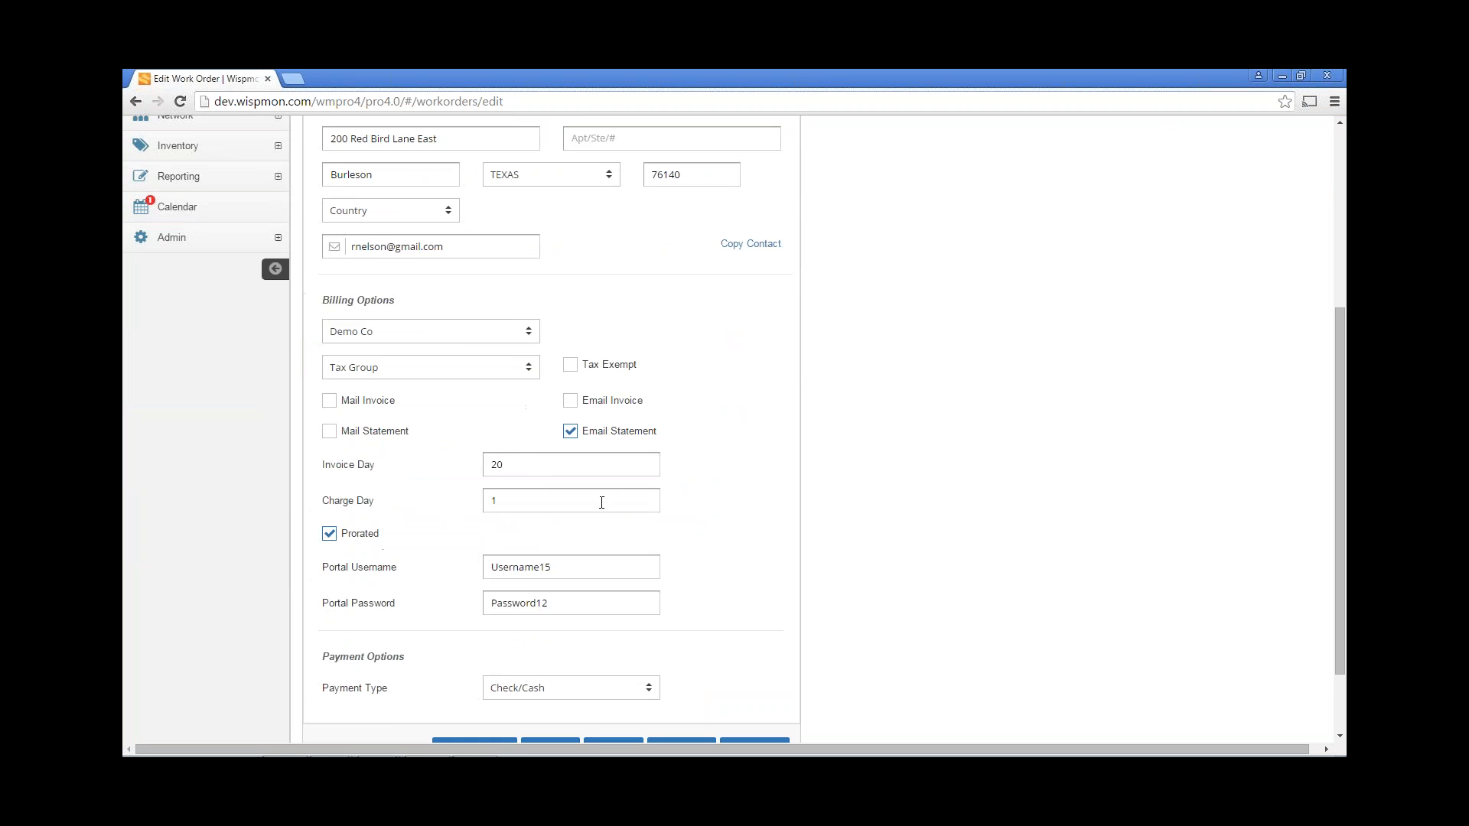
left_click(431, 370)
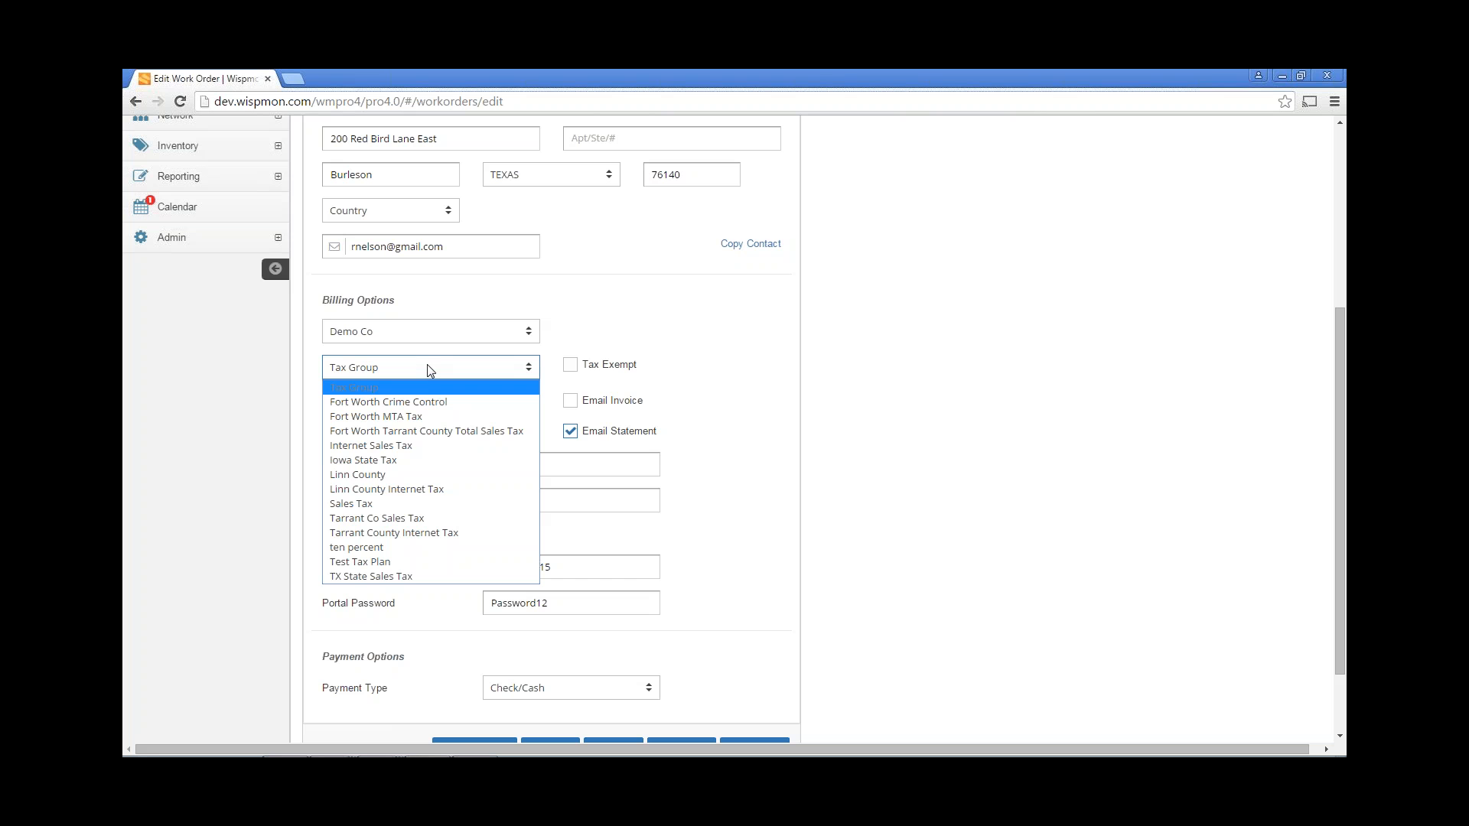
left_click(425, 503)
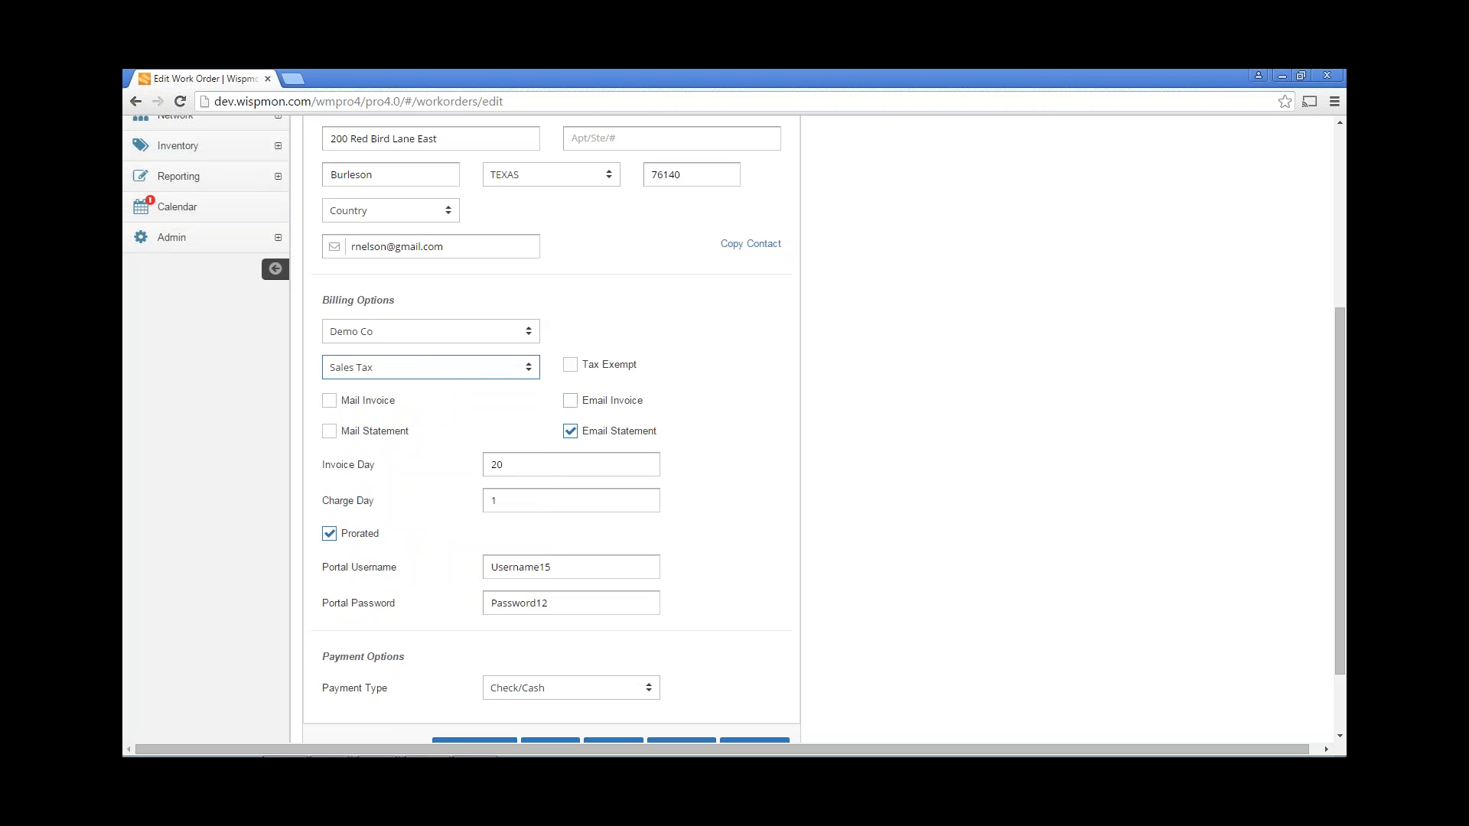
scroll(718, 394, "down", 1)
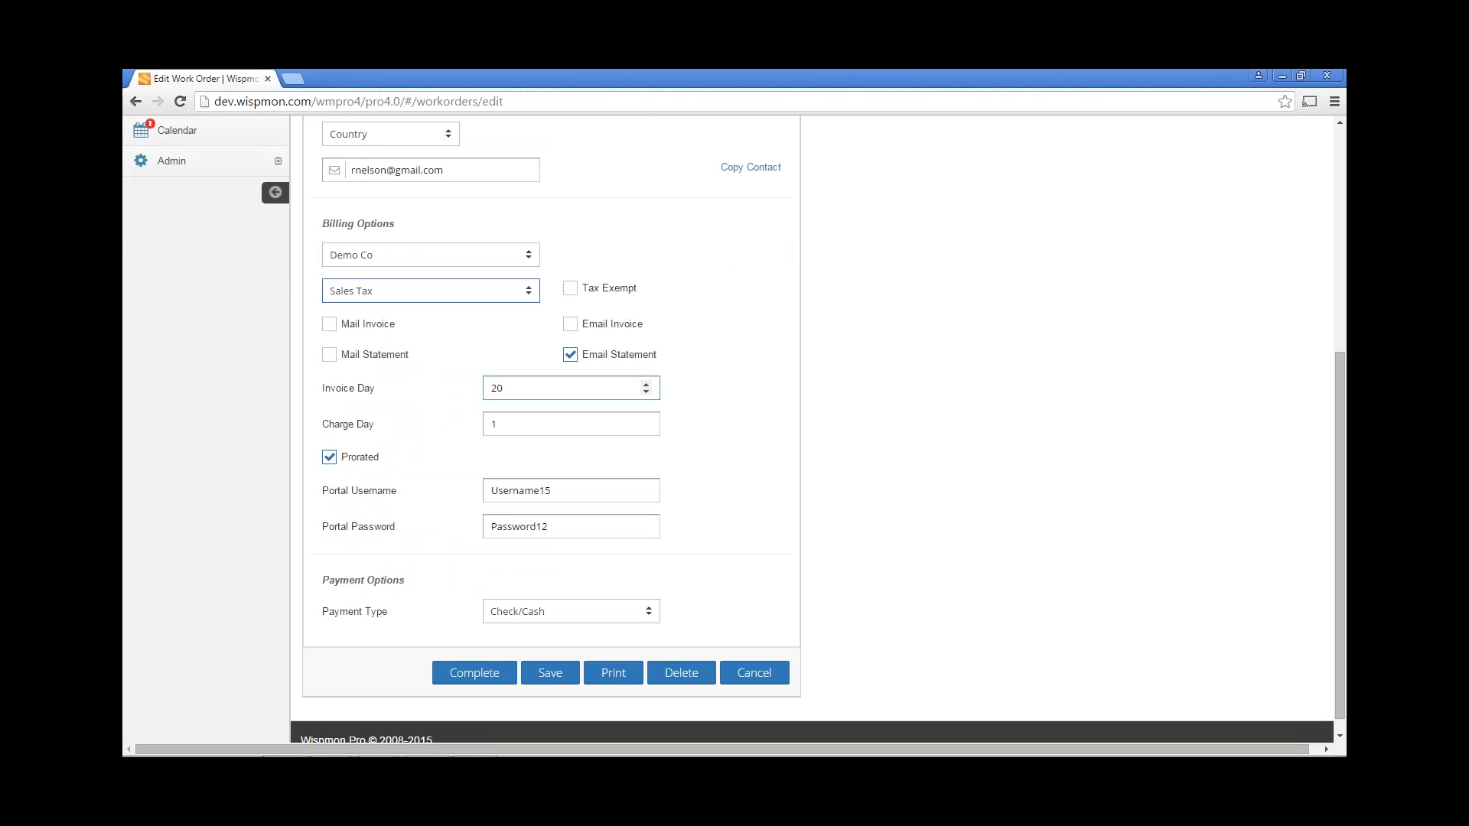
left_click(395, 459)
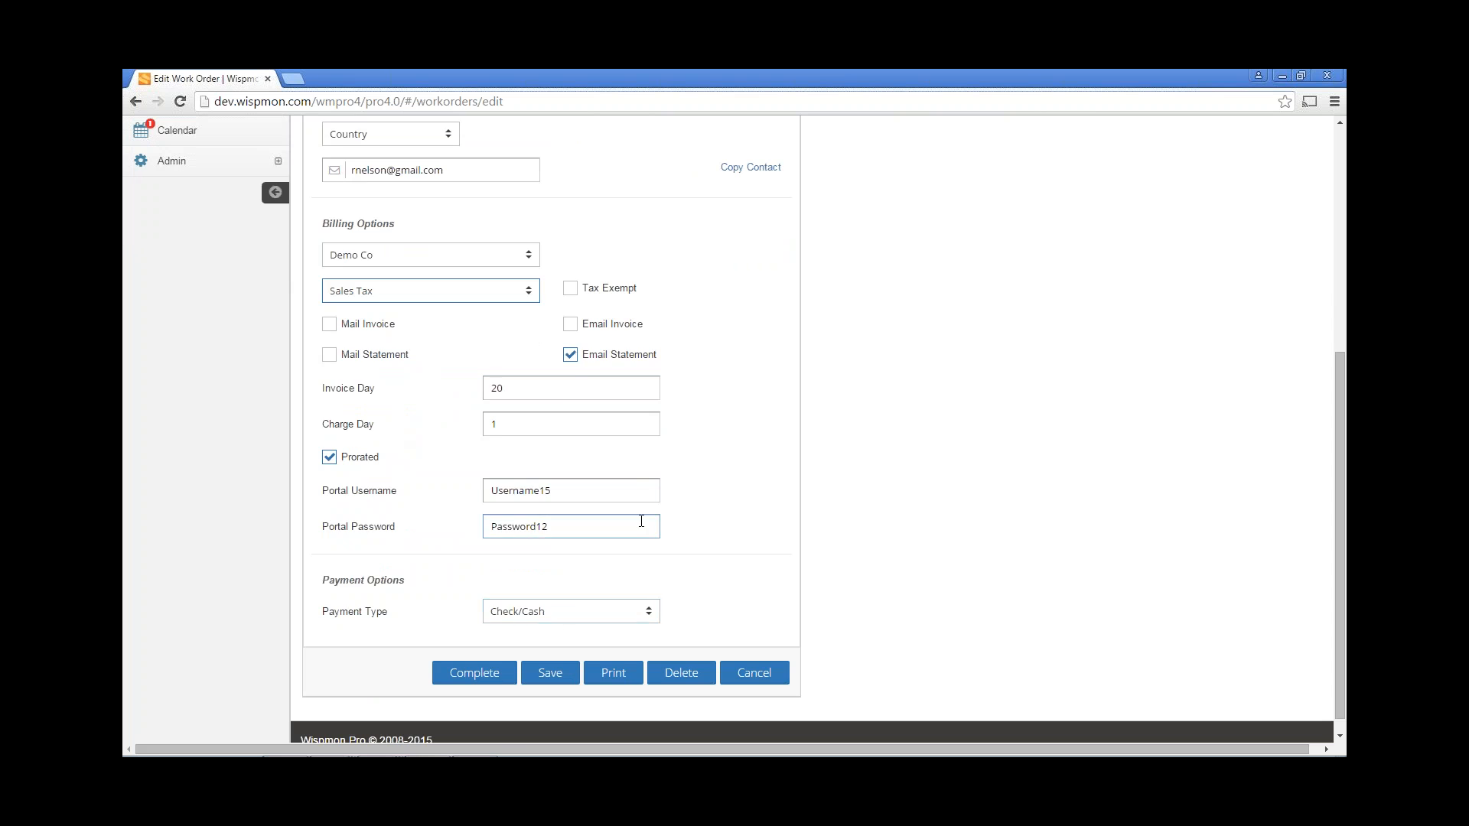
scroll(641, 521, "up", 5)
left_click(441, 356)
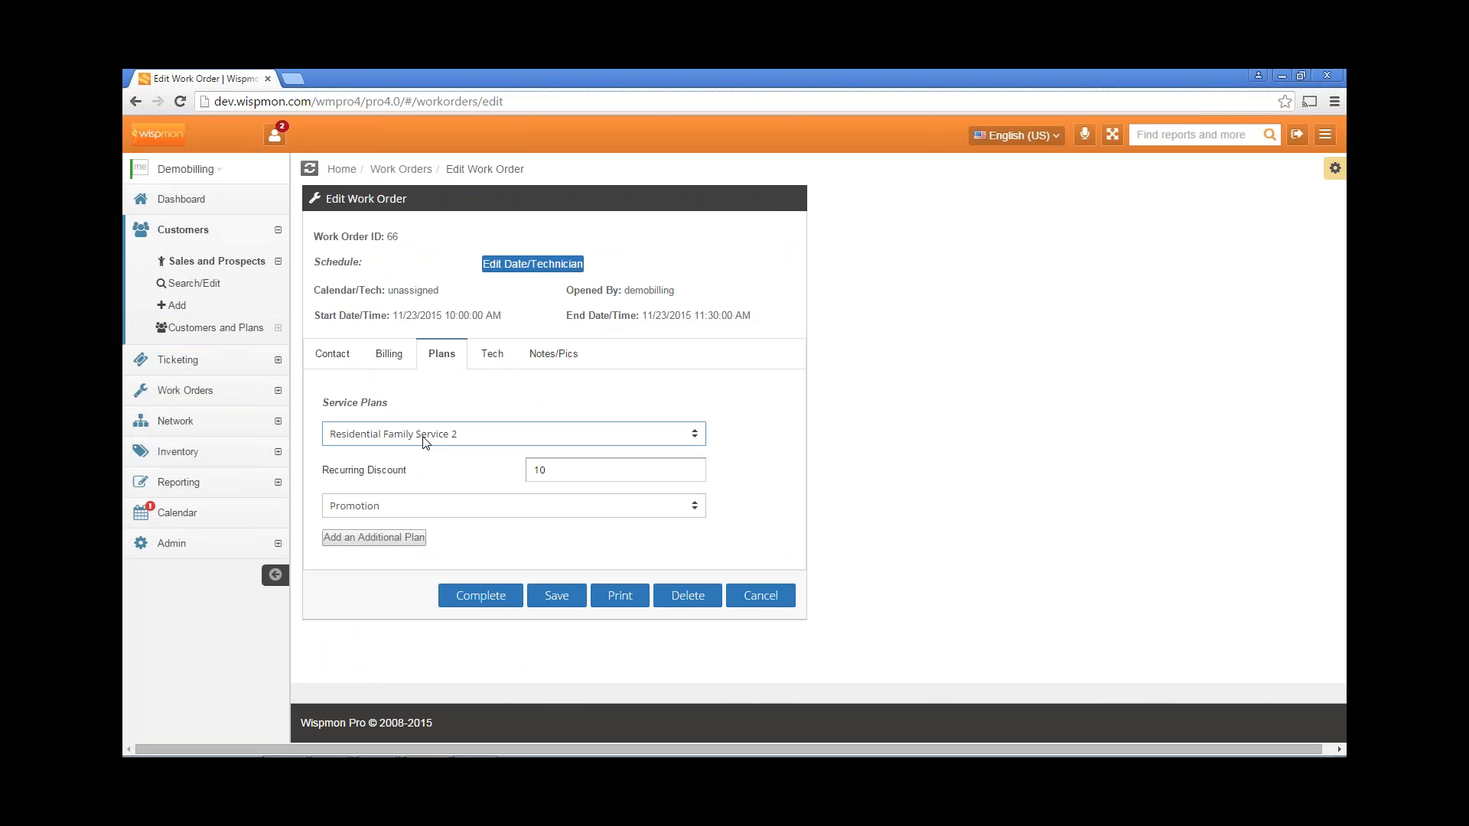
Save work order 66 from the technical data form, which fails with an 'undefined' saving error.
left_click(497, 356)
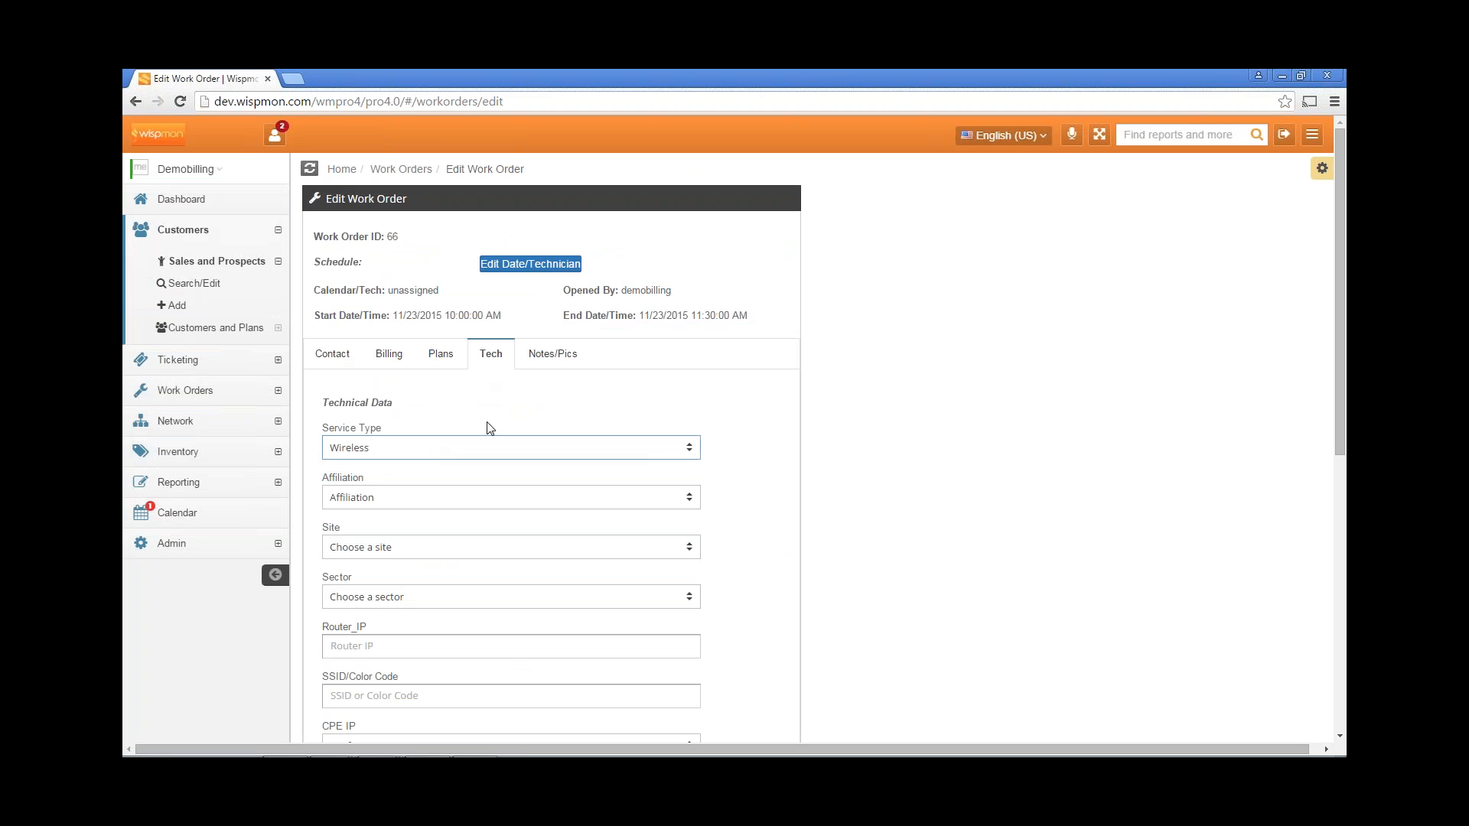
scroll(648, 409, "down", 2)
scroll(648, 409, "down", 4)
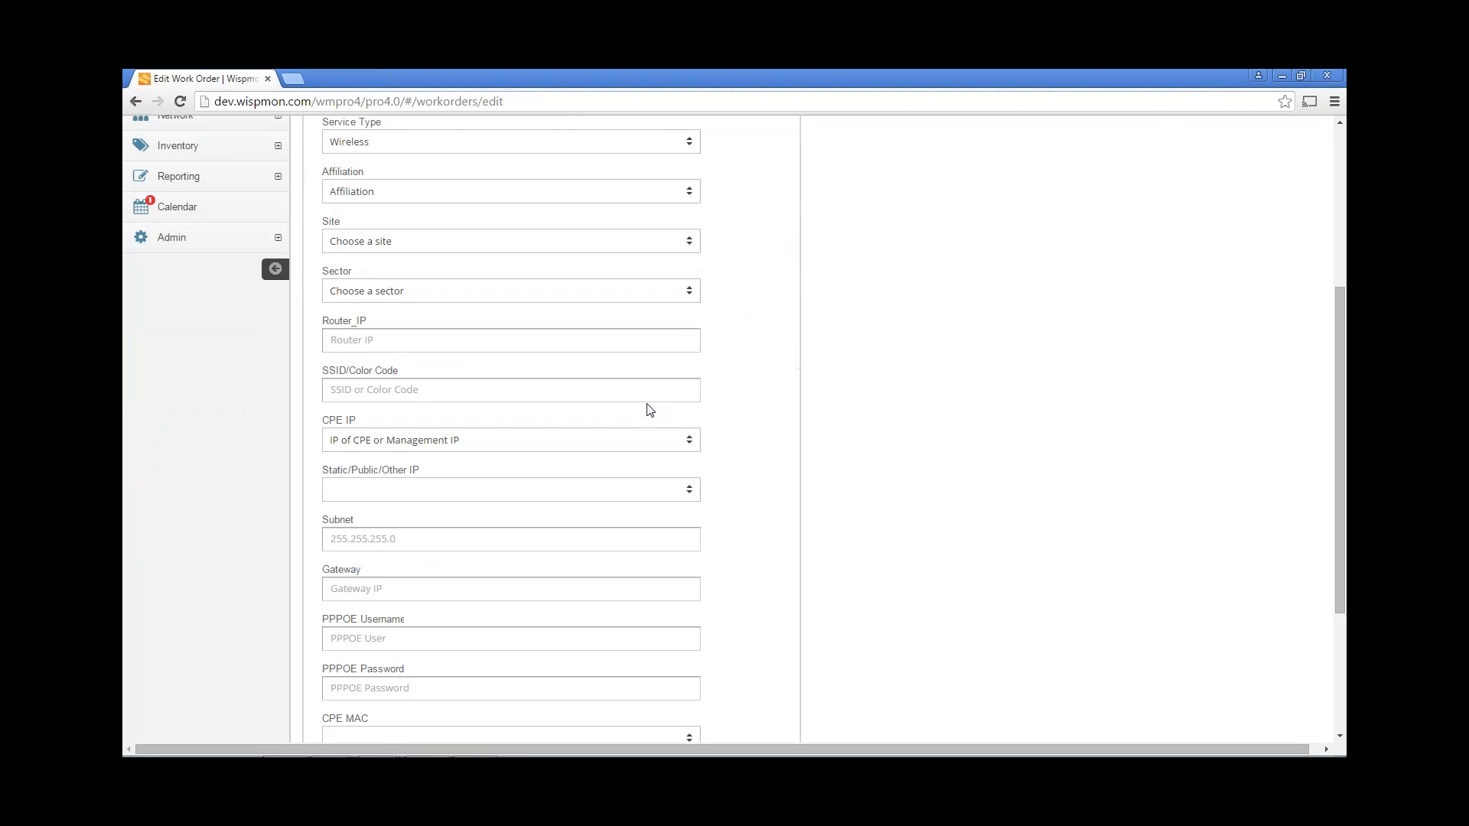
left_click(548, 719)
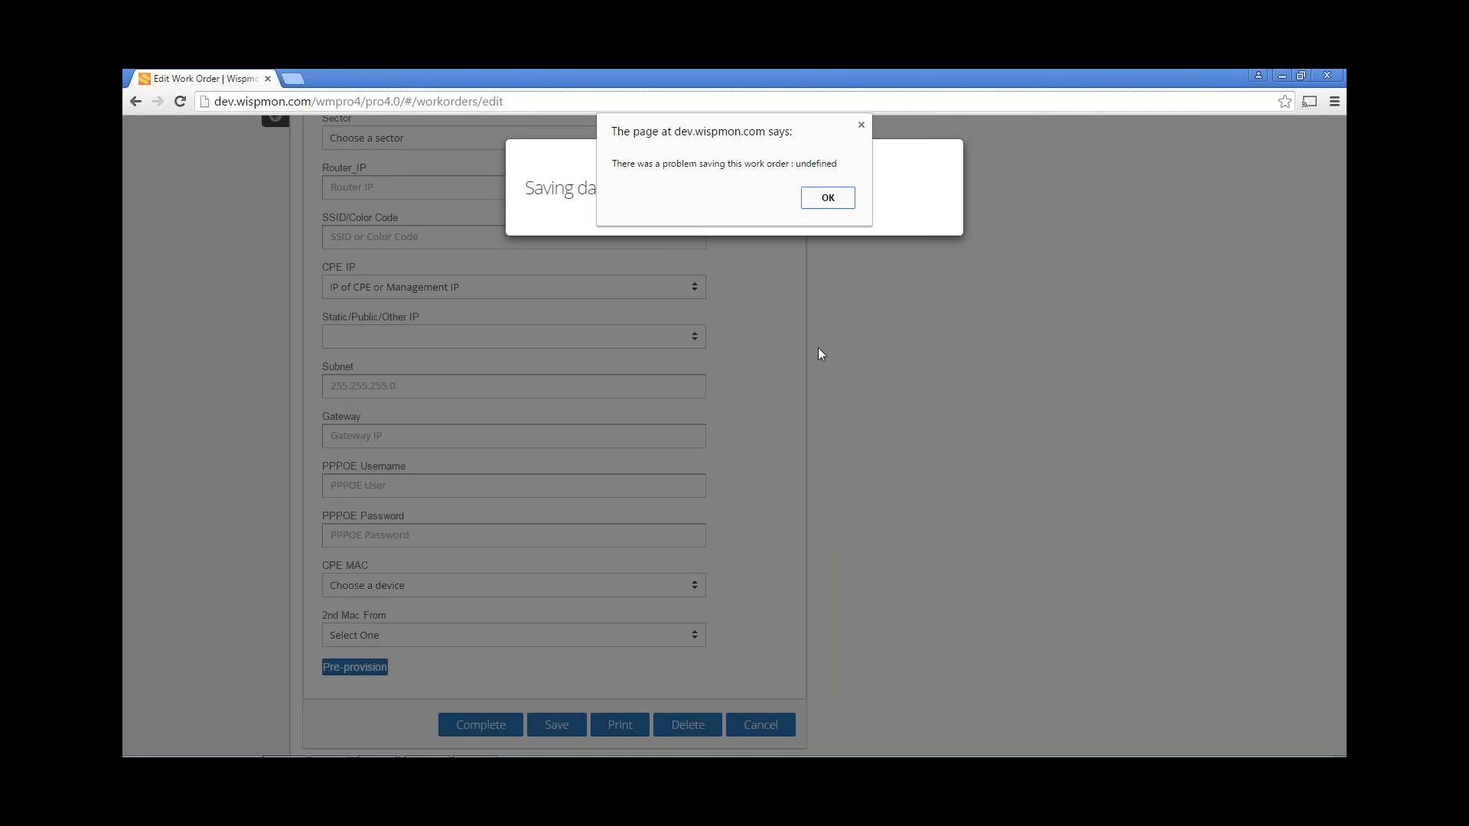
Close the 'There was a problem saving this work order' alert.
left_click(821, 200)
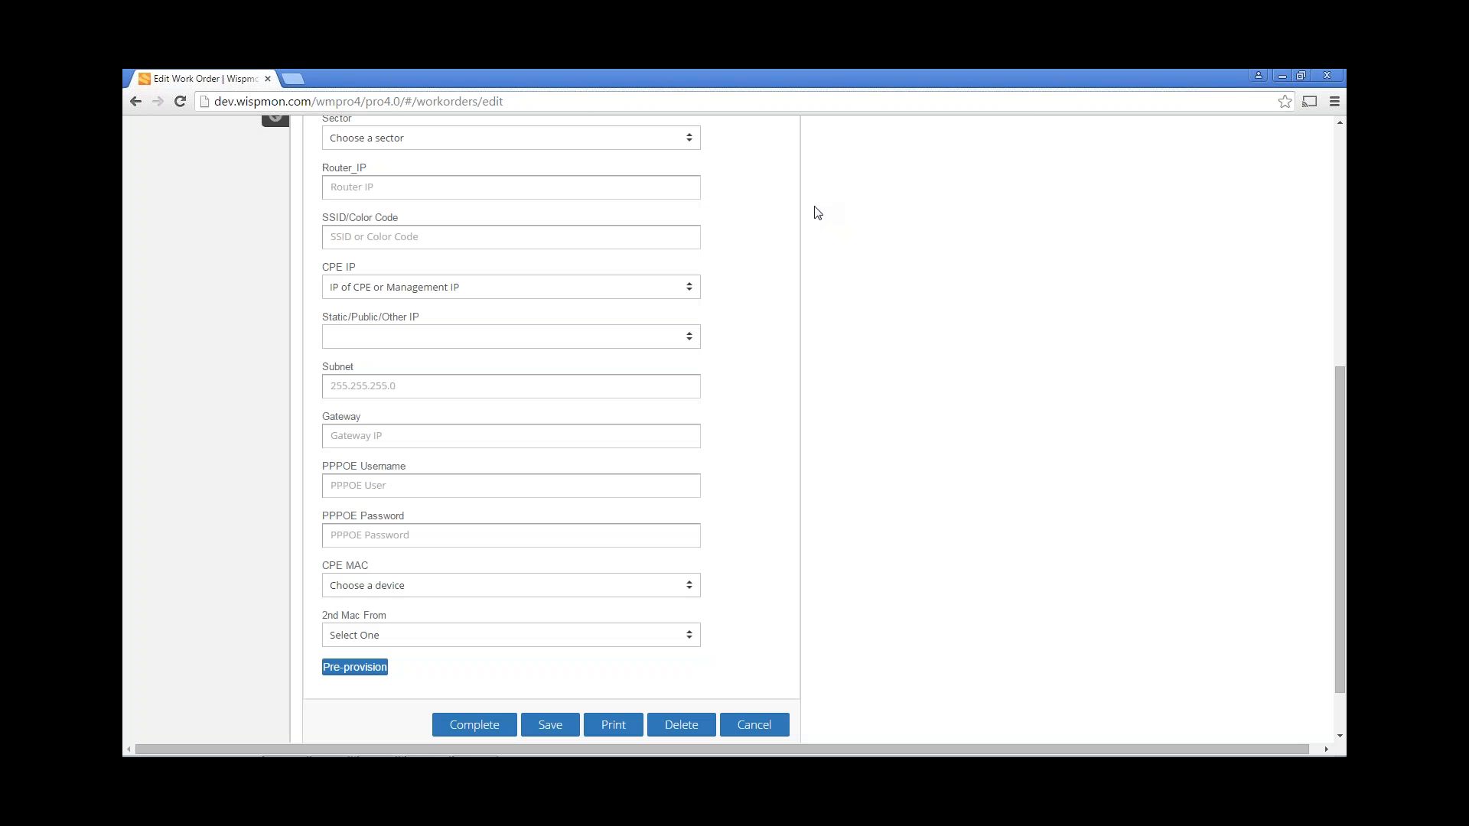